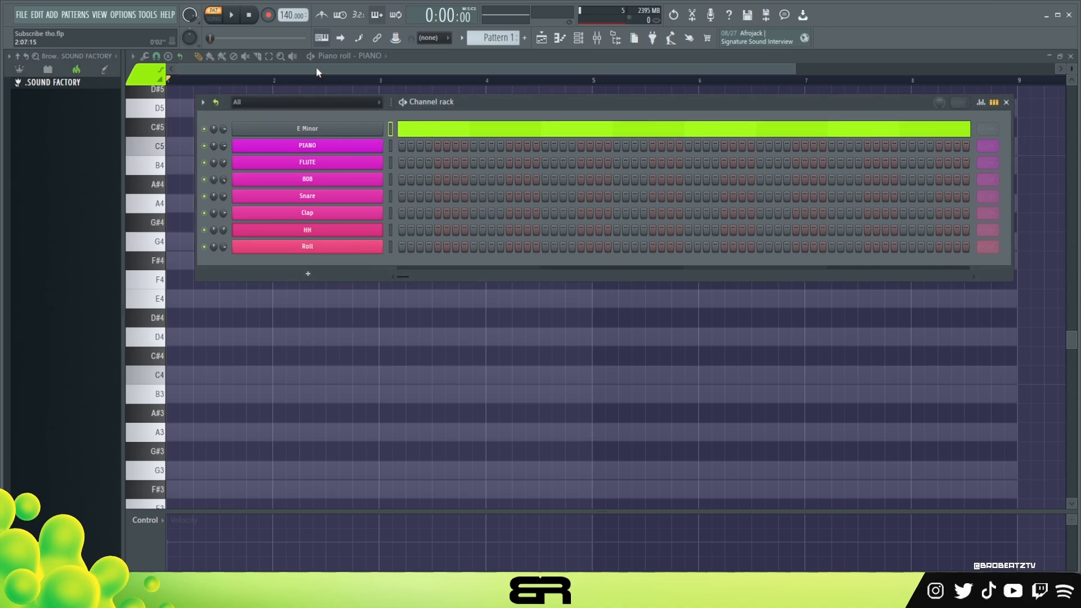
# Step: Bring the PIANO channel's empty piano roll to the front
pyautogui.click(315, 66)
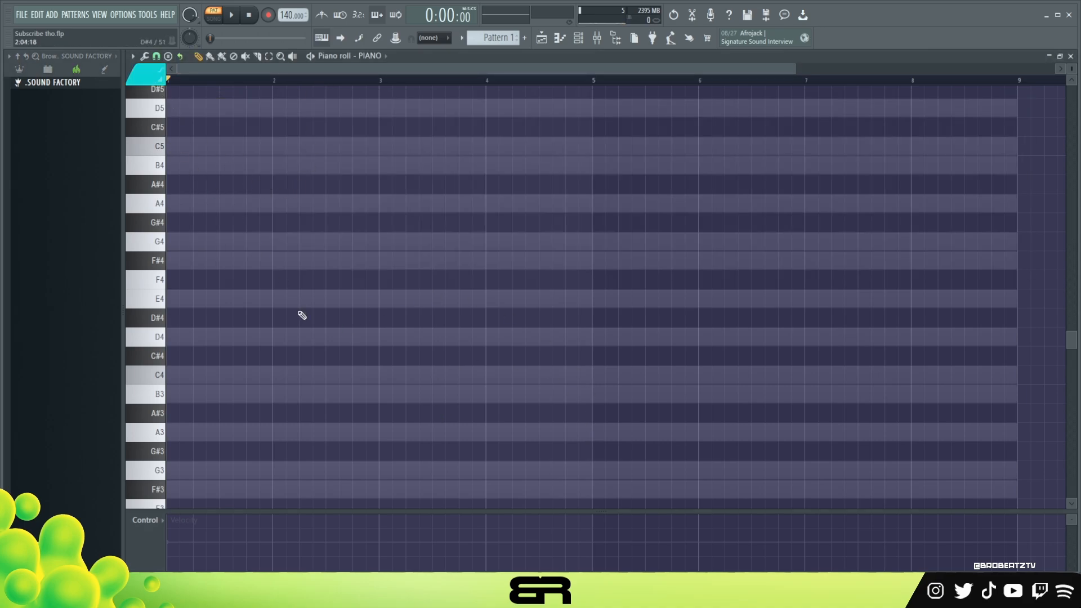
# Step: Place trial notes on G4, D4 and F#4 in the empty pattern and delete them
pyautogui.click(307, 241)
pyautogui.rightClick(477, 241)
pyautogui.scroll(-4, 444, 224)
pyautogui.scroll(1, 437, 232)
pyautogui.click(222, 279)
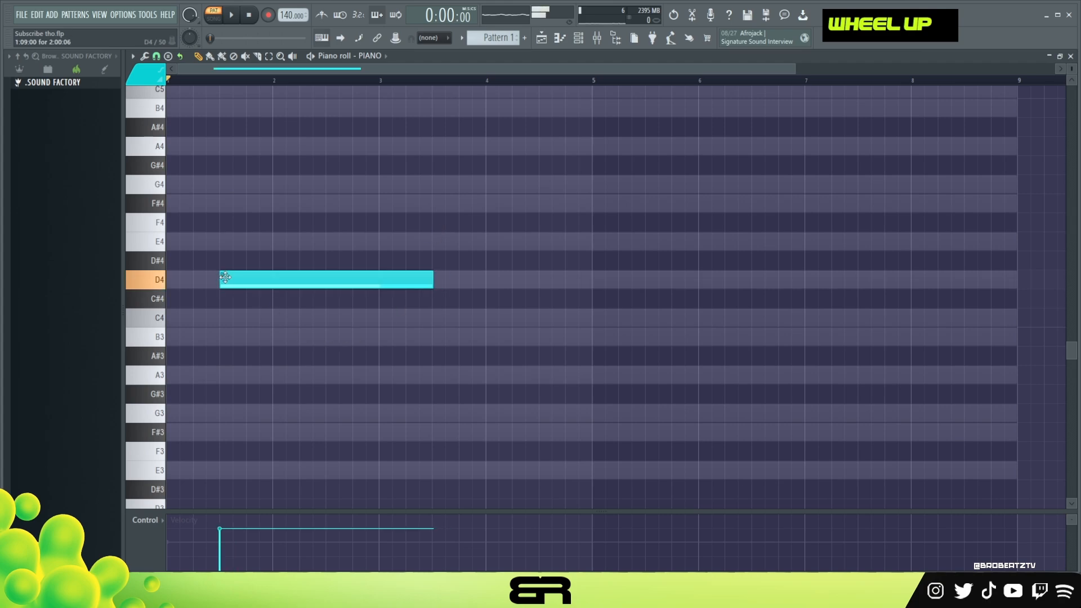
pyautogui.click(370, 204)
pyautogui.rightClick(476, 203)
pyautogui.rightClick(340, 276)
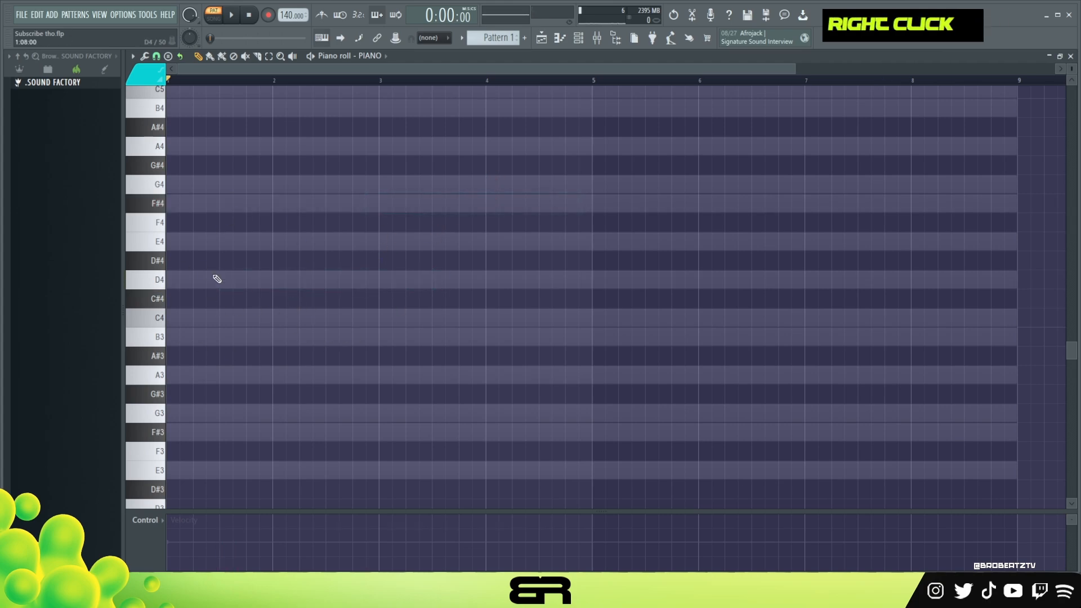
# Step: Place a two-bar E4 note at bar 1 and stack copies of it on G4 and C4
pyautogui.click(233, 243)
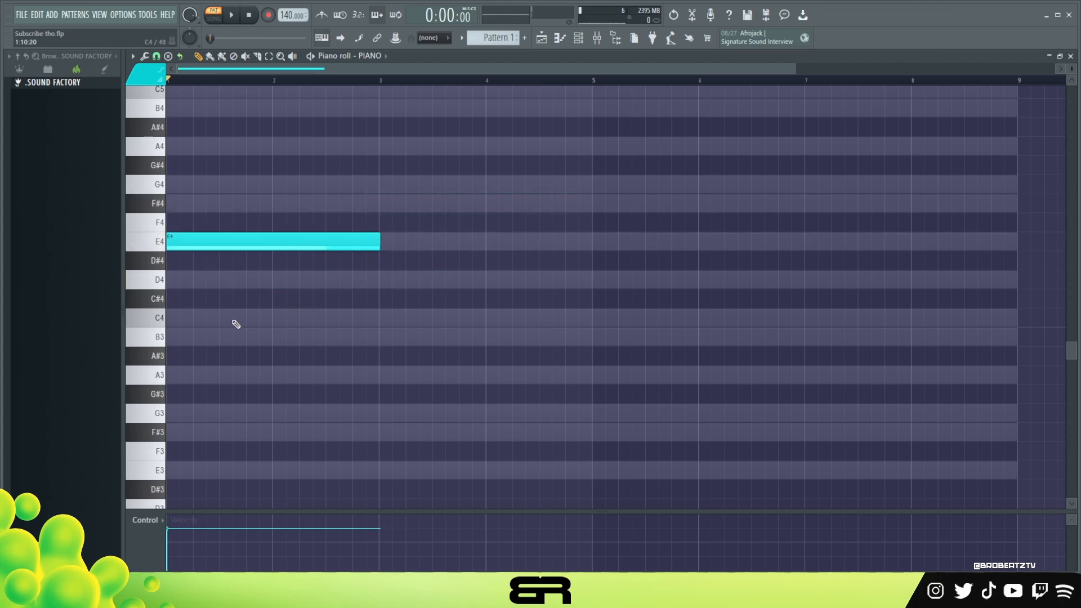
pyautogui.scroll(3, 324, 313)
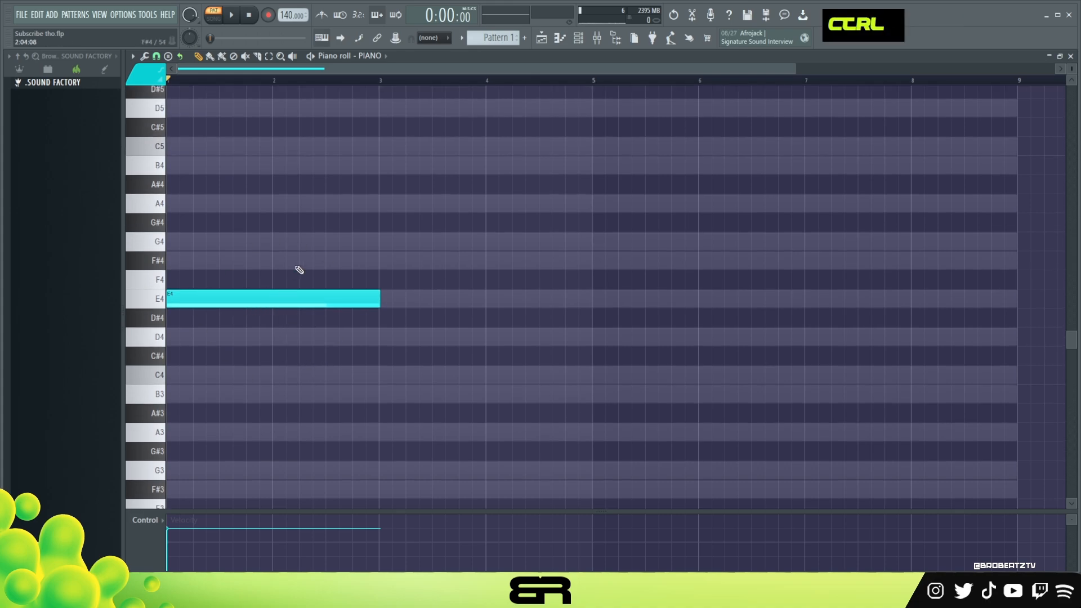
pyautogui.moveTo(298, 267)
pyautogui.keyDown('ctrl'); pyautogui.mouseDown()
pyautogui.moveTo(230, 315)
pyautogui.moveTo(189, 234)
pyautogui.mouseUp(); pyautogui.keyUp('ctrl')
pyautogui.keyDown('ctrl'); pyautogui.moveTo(224, 277); pyautogui.dragTo(220, 319); pyautogui.keyUp('ctrl')
pyautogui.moveTo(186, 303)
pyautogui.keyDown('shift'); pyautogui.mouseDown()
pyautogui.moveTo(272, 309)
pyautogui.moveTo(181, 380)
pyautogui.mouseUp(); pyautogui.keyUp('shift')
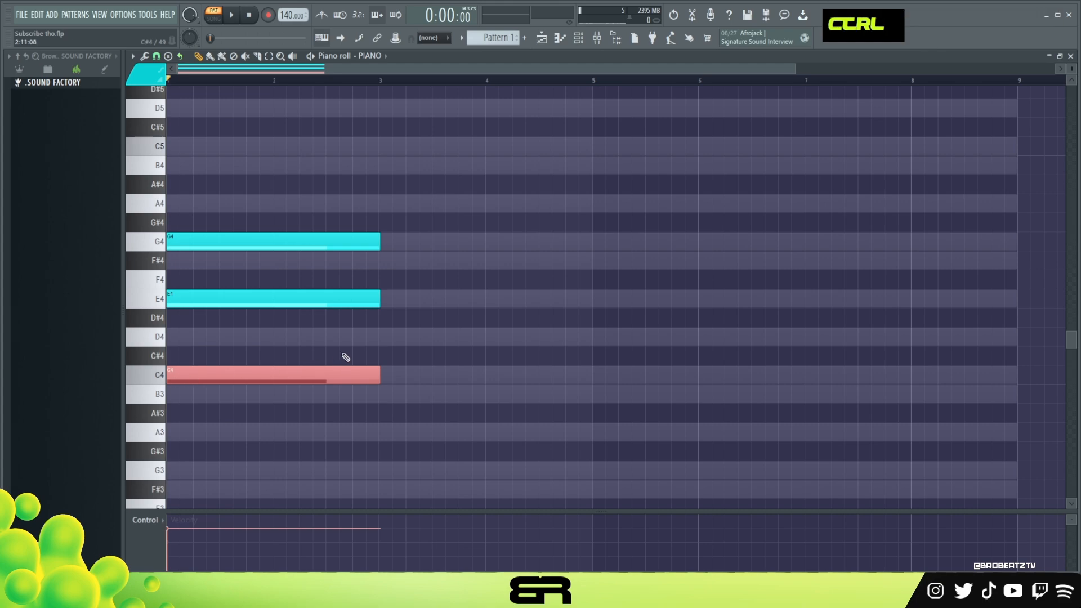
pyautogui.rightClick(377, 360)
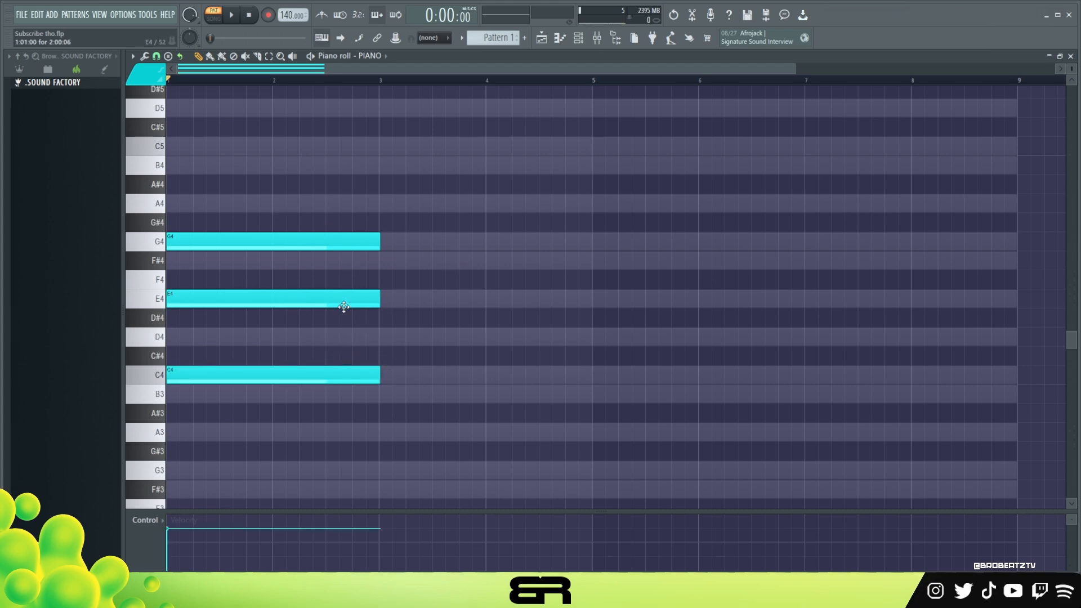
# Step: Place trial notes on G4, F#4, C4 and B3 just after bar 3 and delete them
pyautogui.click(410, 244)
pyautogui.click(422, 261)
pyautogui.click(408, 381)
pyautogui.click(408, 391)
pyautogui.moveTo(418, 223); pyautogui.dragTo(494, 435)
pyautogui.rightClick(525, 436)
pyautogui.moveTo(429, 192); pyautogui.dragTo(547, 471)
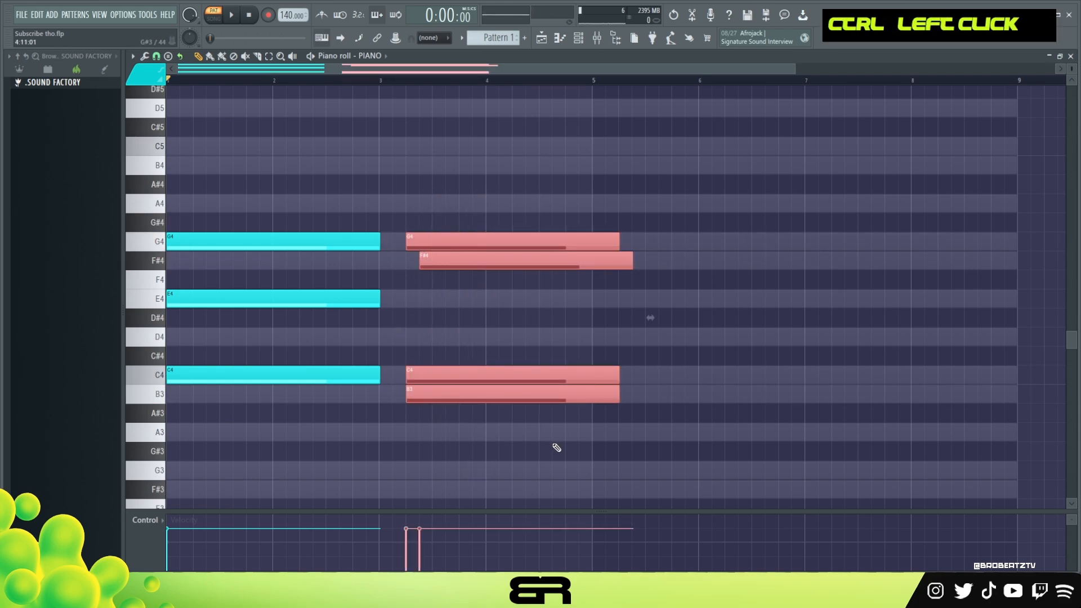
pyautogui.rightClick(552, 464)
pyautogui.moveTo(574, 352); pyautogui.dragTo(453, 434)
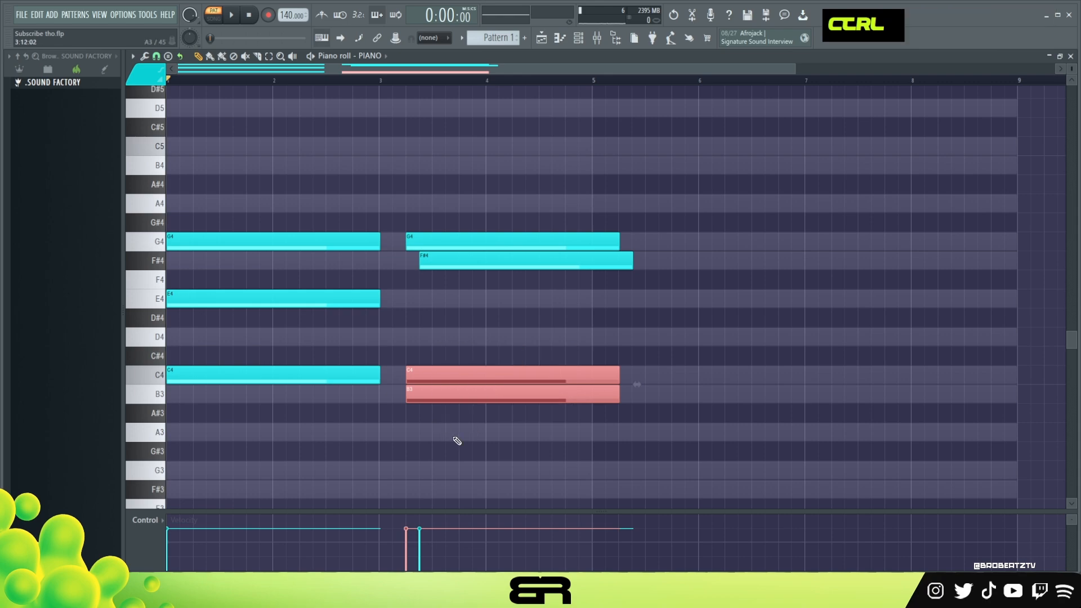
pyautogui.rightClick(452, 396)
# Step: Spread the two-bar notes into a sequence with G4 at bar 3, C4 at bar 5 and B3 at bar 7, and play it
pyautogui.moveTo(251, 233); pyautogui.dragTo(415, 249)
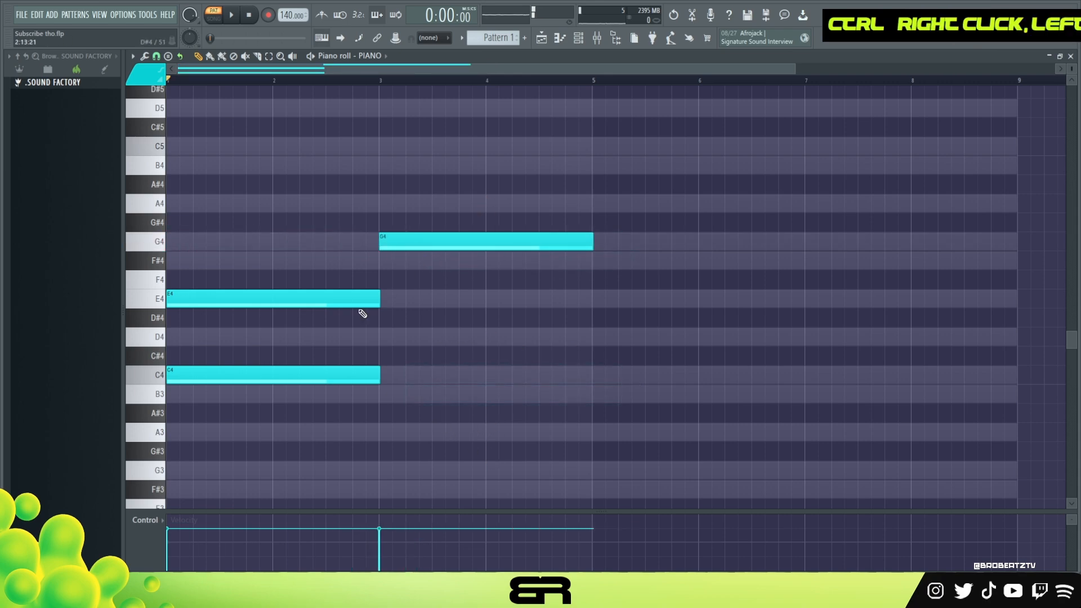
pyautogui.moveTo(192, 377); pyautogui.dragTo(836, 388)
pyautogui.hotkey('ctrl', 'a')
pyautogui.rightClick(642, 212)
pyautogui.press('space')
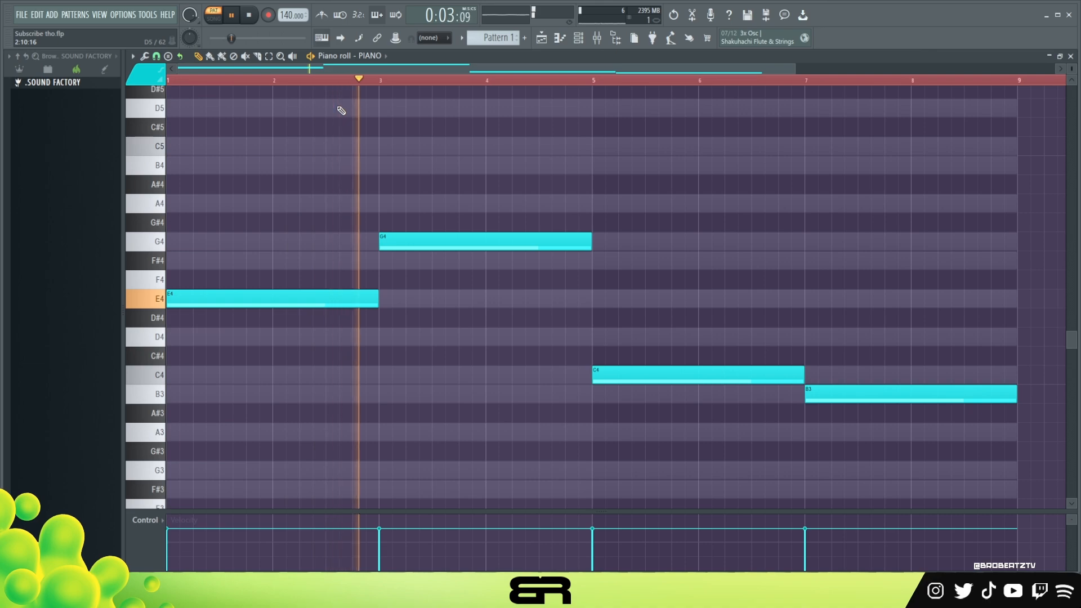
pyautogui.keyDown('alt'); pyautogui.rightClick(802, 335); pyautogui.keyUp('alt')
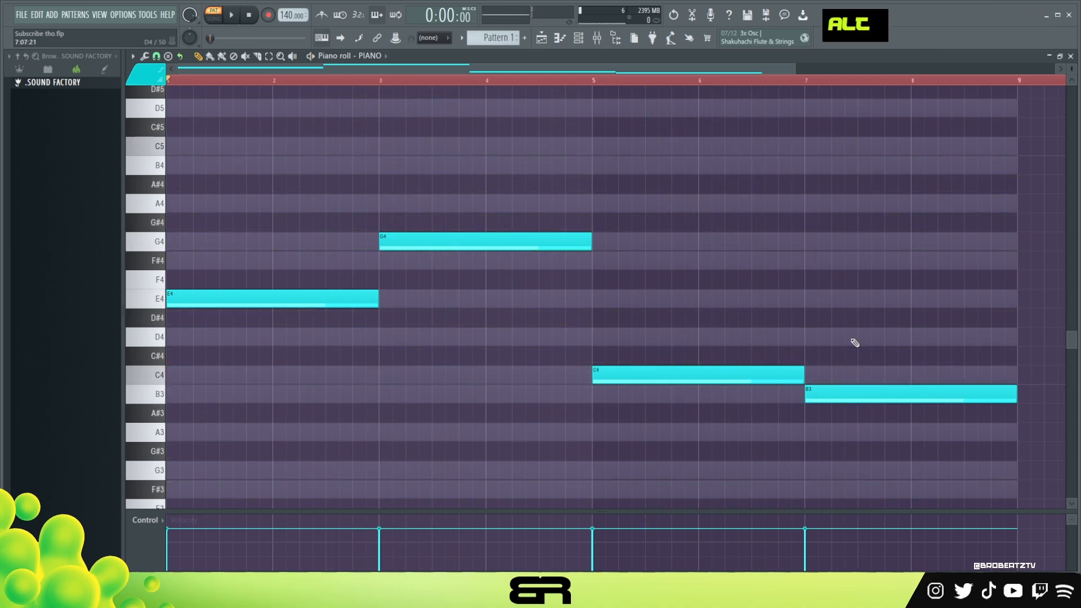
# Step: Try doubling the four-note bassline one octave lower and play the result
pyautogui.doubleClick(578, 79)
pyautogui.hotkey('ctrl', 'a')
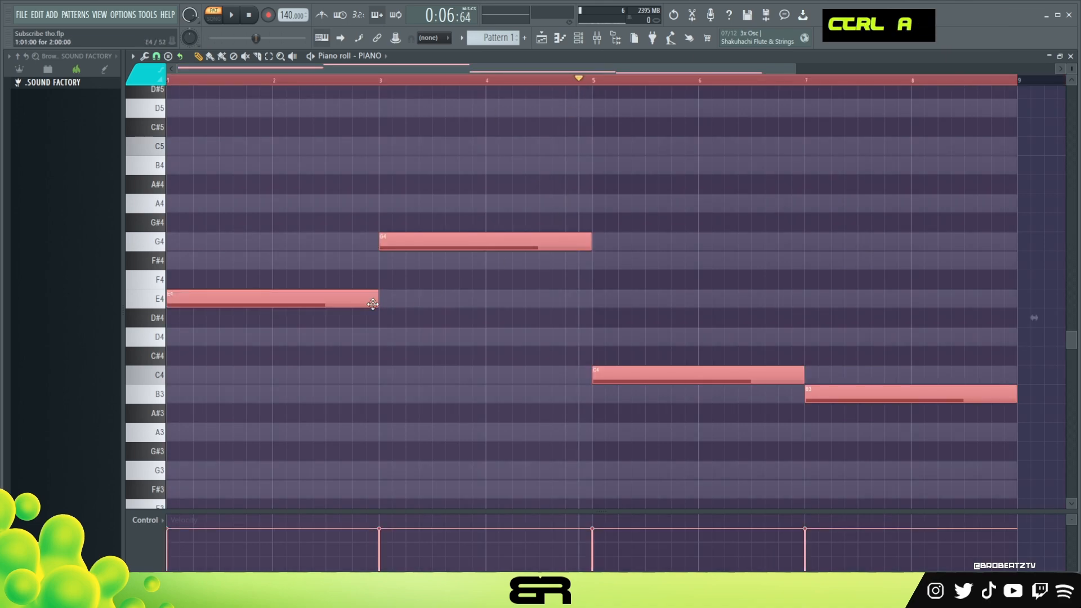
pyautogui.keyDown('shift'); pyautogui.click(174, 300); pyautogui.keyUp('shift')
pyautogui.hotkey('ctrl', 'Down')
pyautogui.scroll(-3, 286, 230)
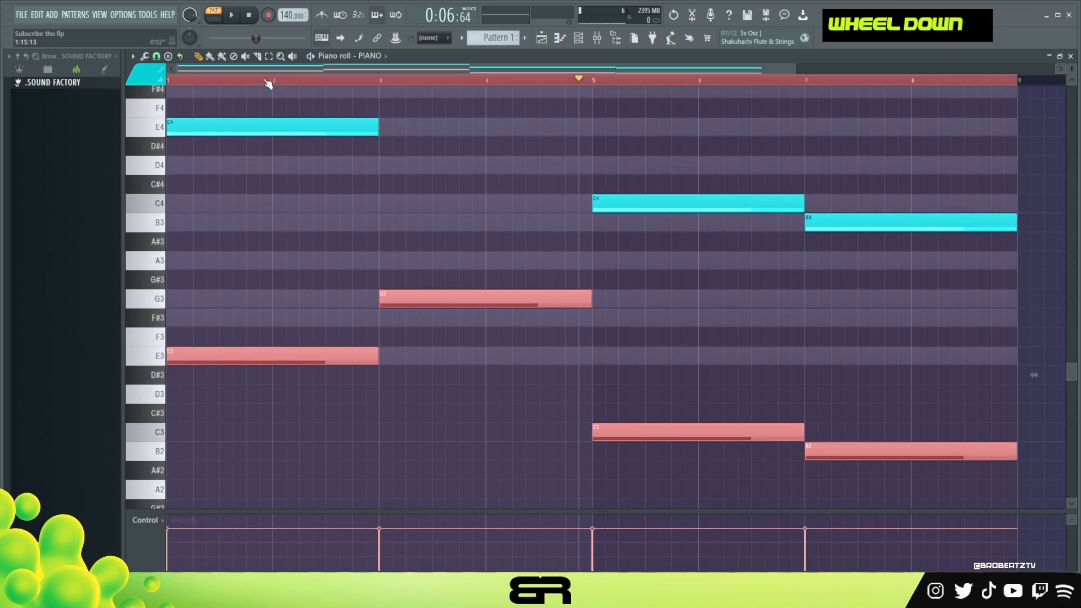
pyautogui.press('space')
pyautogui.scroll(2, 398, 217)
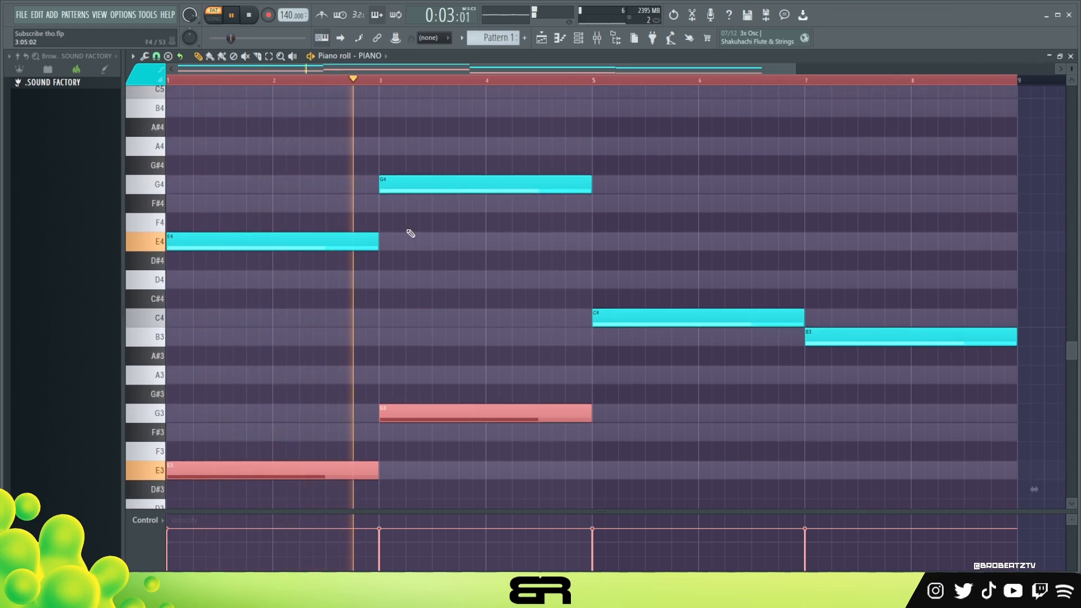
pyautogui.press('space')
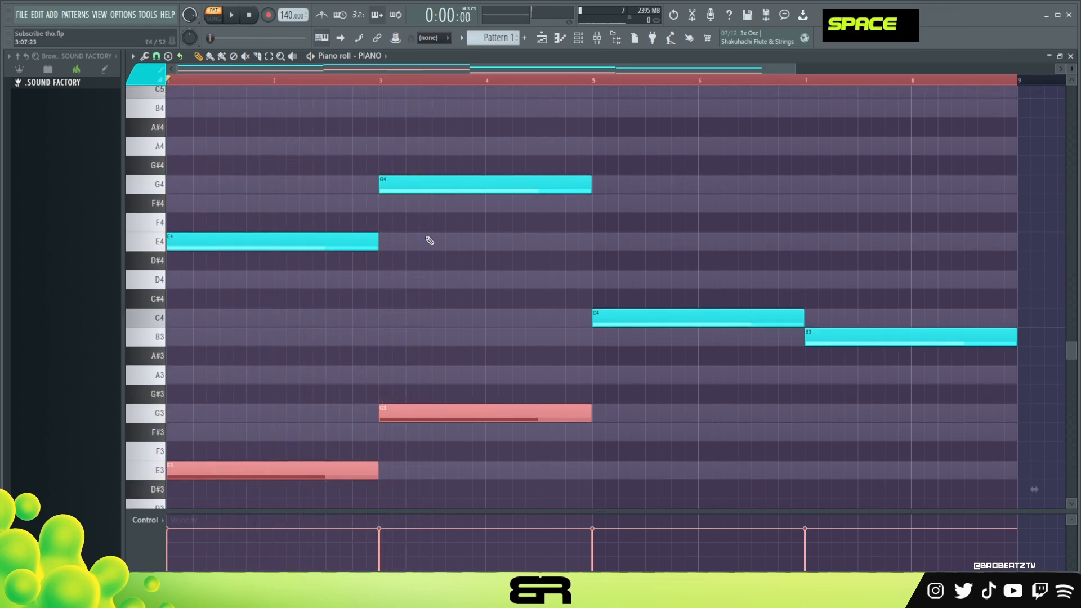
pyautogui.scroll(-1, 426, 250)
pyautogui.scroll(3, 425, 260)
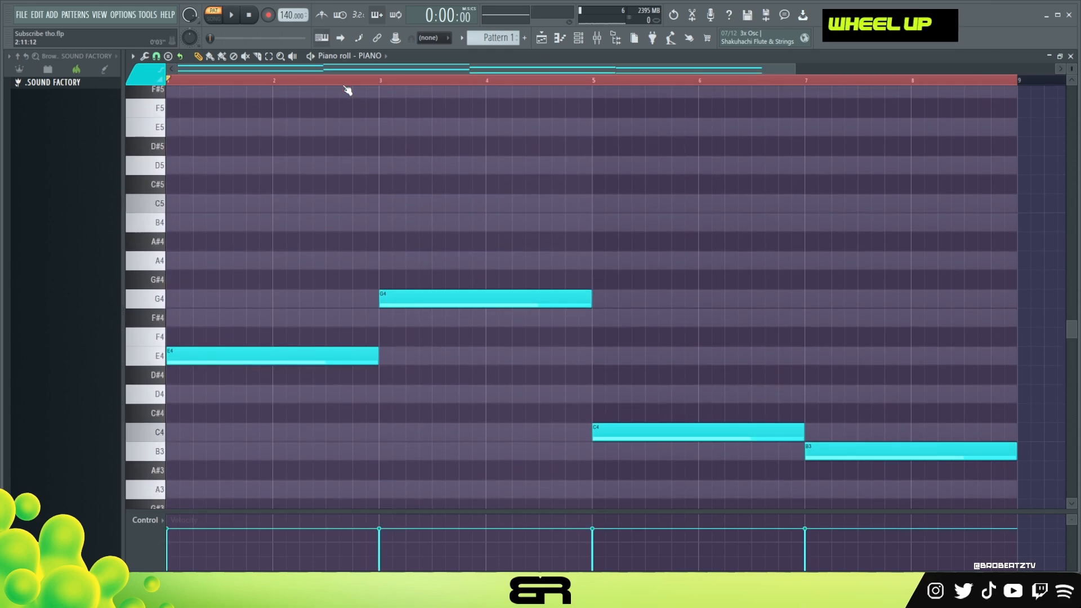
# Step: Clear the time selection and switch the note color to green
pyautogui.doubleClick(345, 82)
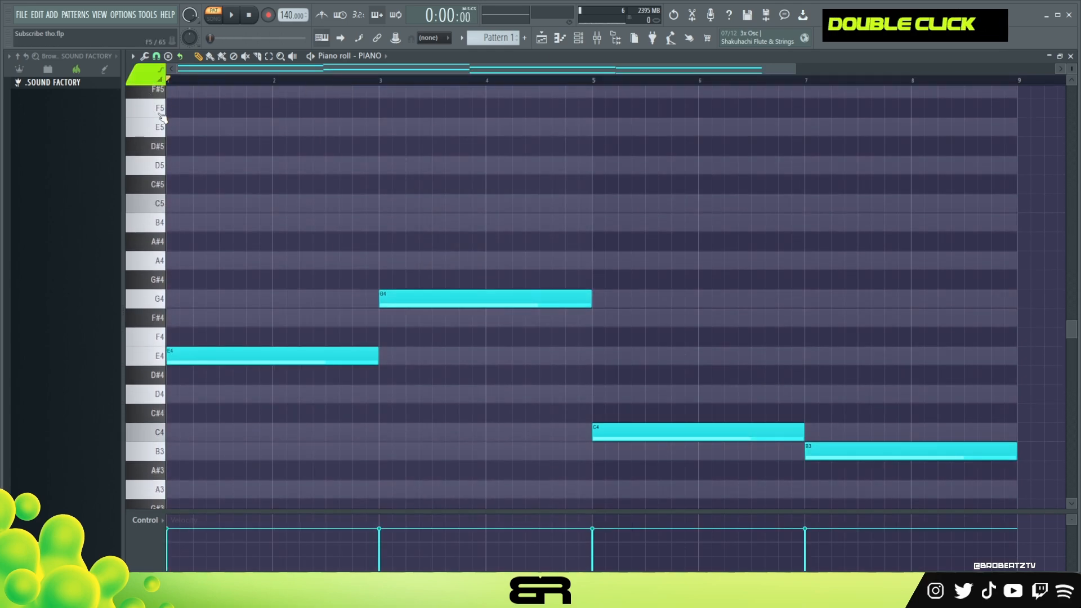
pyautogui.scroll(2, 273, 290)
pyautogui.scroll(-1, 292, 297)
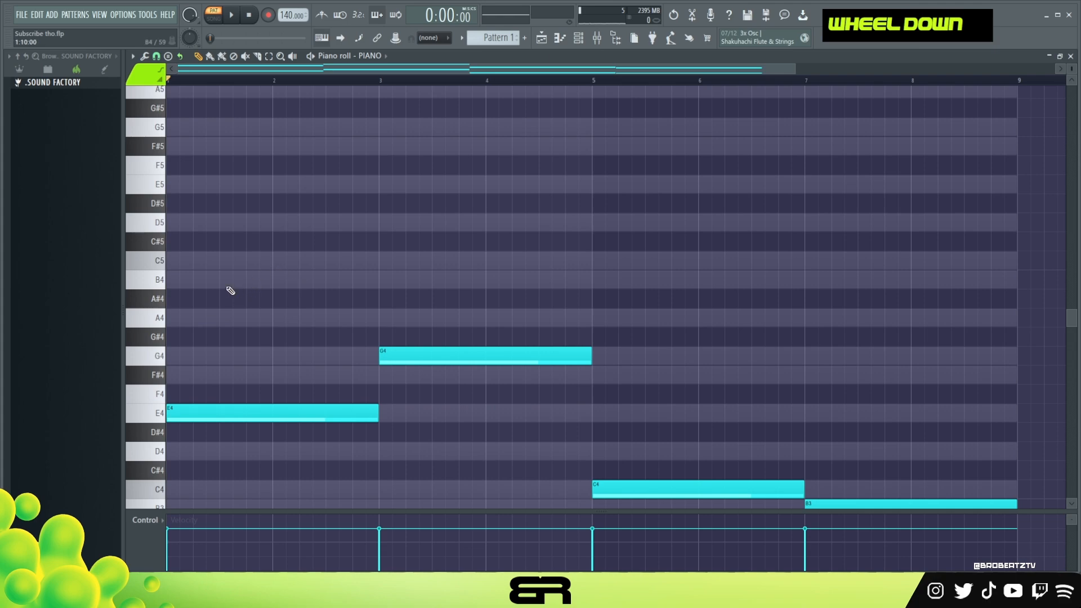
# Step: Place trial green notes on B4 and D5 above the first bass note and delete them
pyautogui.click(214, 280)
pyautogui.click(307, 222)
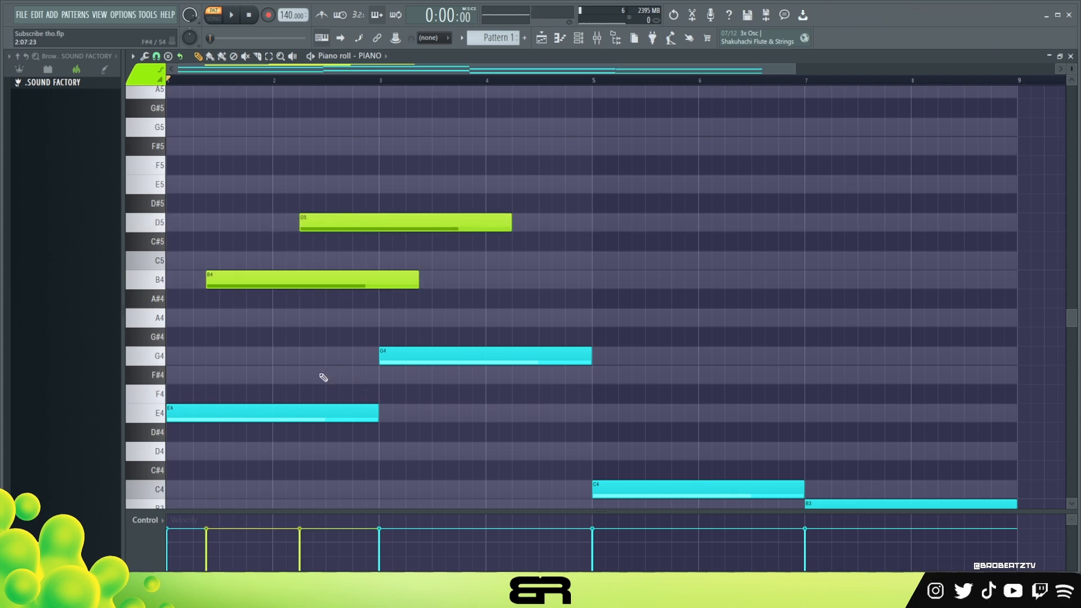
pyautogui.rightClick(385, 280)
pyautogui.rightClick(423, 221)
# Step: Stack copies of the bar 1 E4 note on G4 and B4 to form a chord
pyautogui.keyDown('ctrl'); pyautogui.click(223, 413); pyautogui.keyUp('ctrl')
pyautogui.moveTo(222, 413); pyautogui.dragTo(162, 268)
pyautogui.rightClick(314, 296)
pyautogui.moveTo(283, 233); pyautogui.dragTo(213, 422)
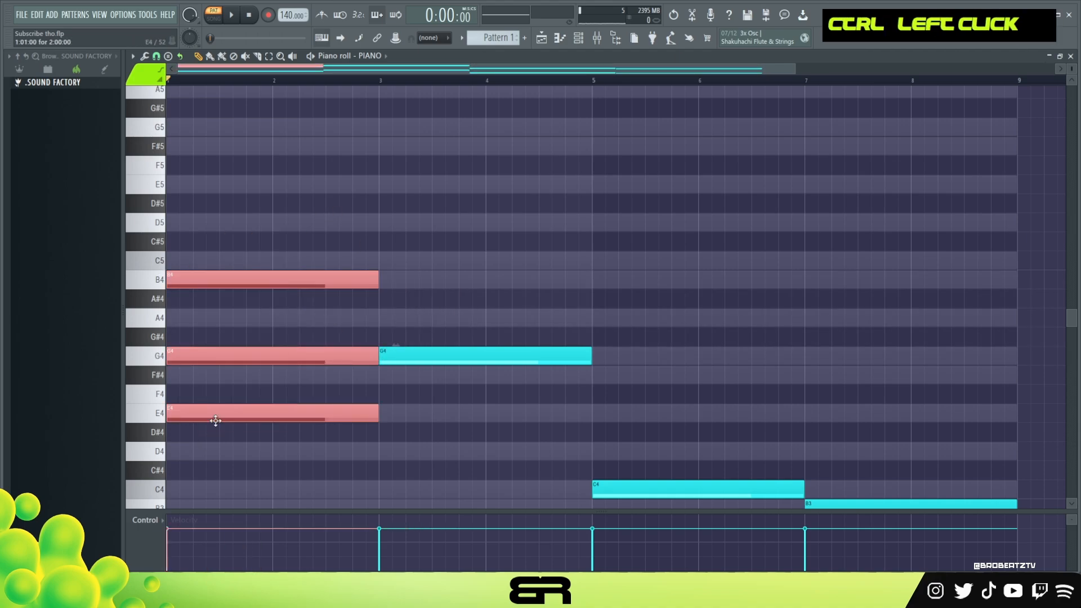
pyautogui.keyDown('alt'); pyautogui.rightClick(230, 374); pyautogui.keyUp('alt')
pyautogui.rightClick(243, 331)
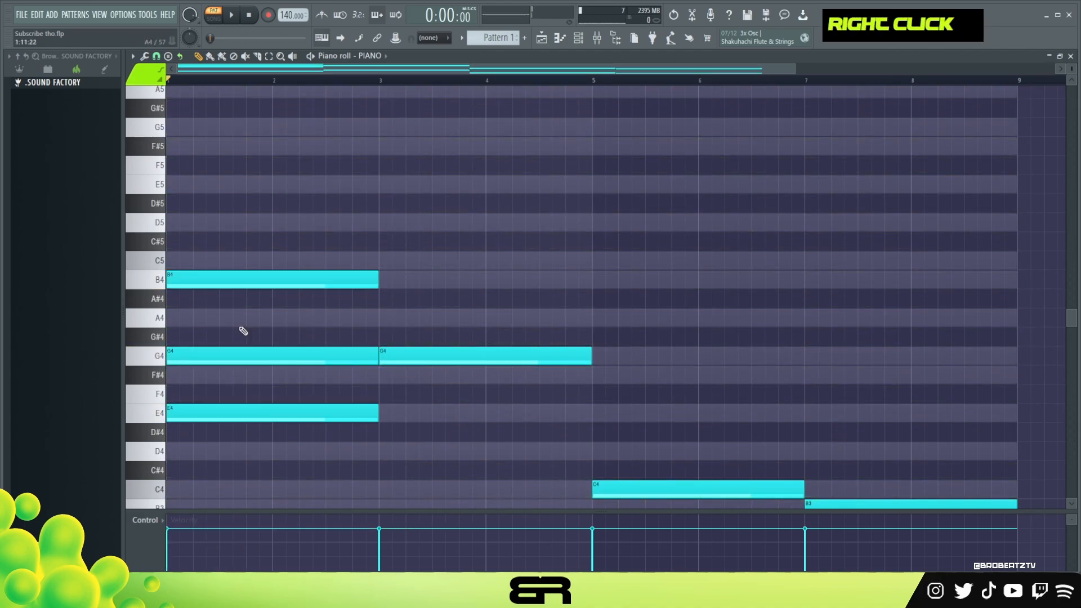
# Step: Raise the G4 note of the bar 1 chord one octave to G5 and delete it
pyautogui.rightClick(235, 361)
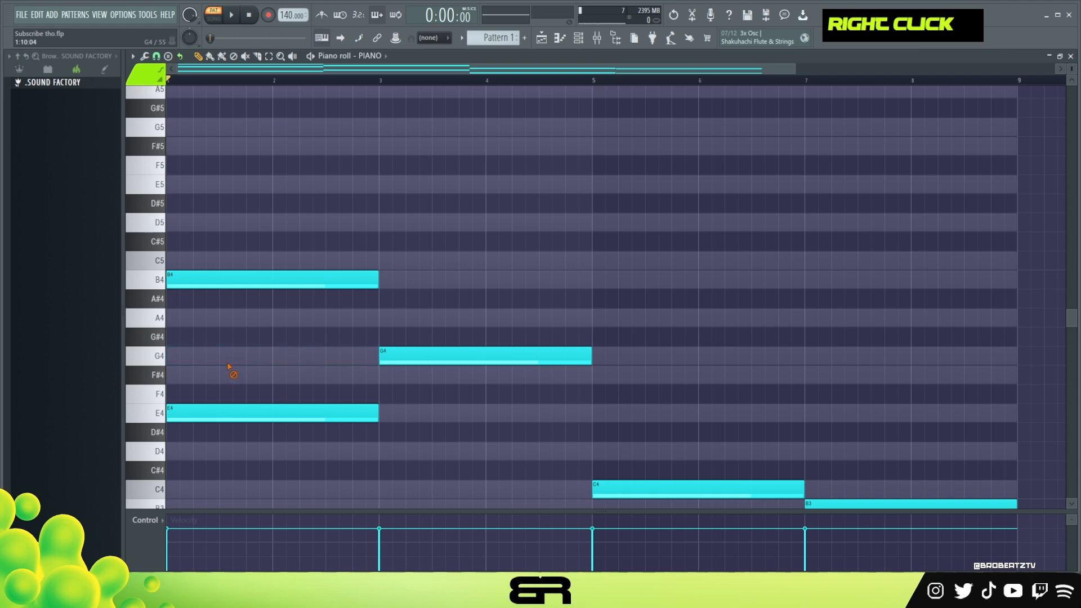
pyautogui.hotkey('ctrl', 'z')
pyautogui.keyDown('ctrl'); pyautogui.click(222, 350); pyautogui.keyUp('ctrl')
pyautogui.hotkey('ctrl', 'Up')
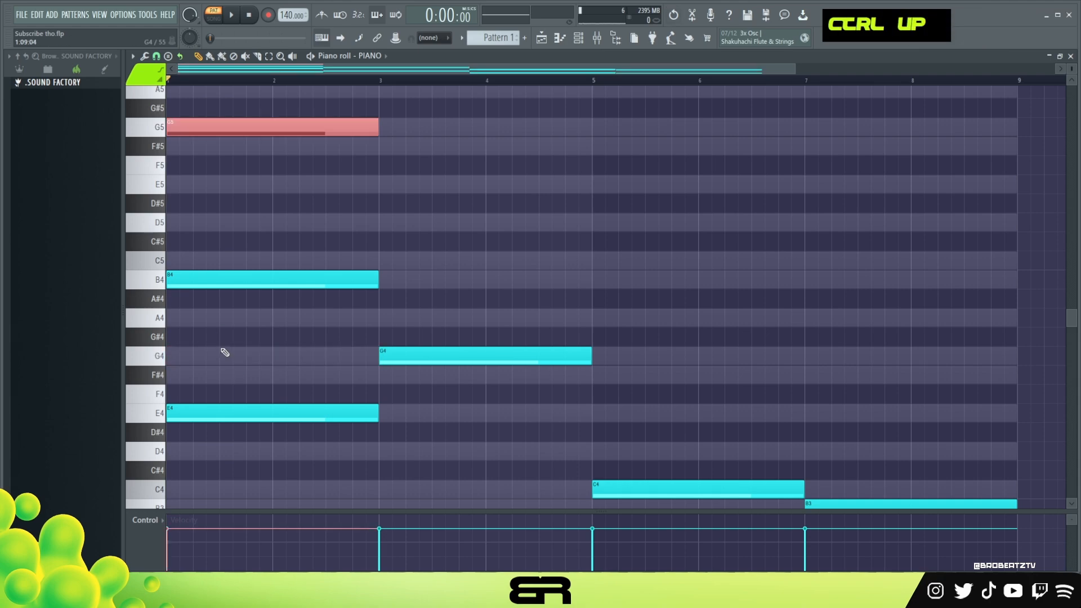
pyautogui.rightClick(212, 125)
# Step: Copy the bar 1 E4 note and raise the copy one octave to E5
pyautogui.moveTo(234, 363); pyautogui.dragTo(161, 414)
pyautogui.hotkey('ctrl', 'Up')
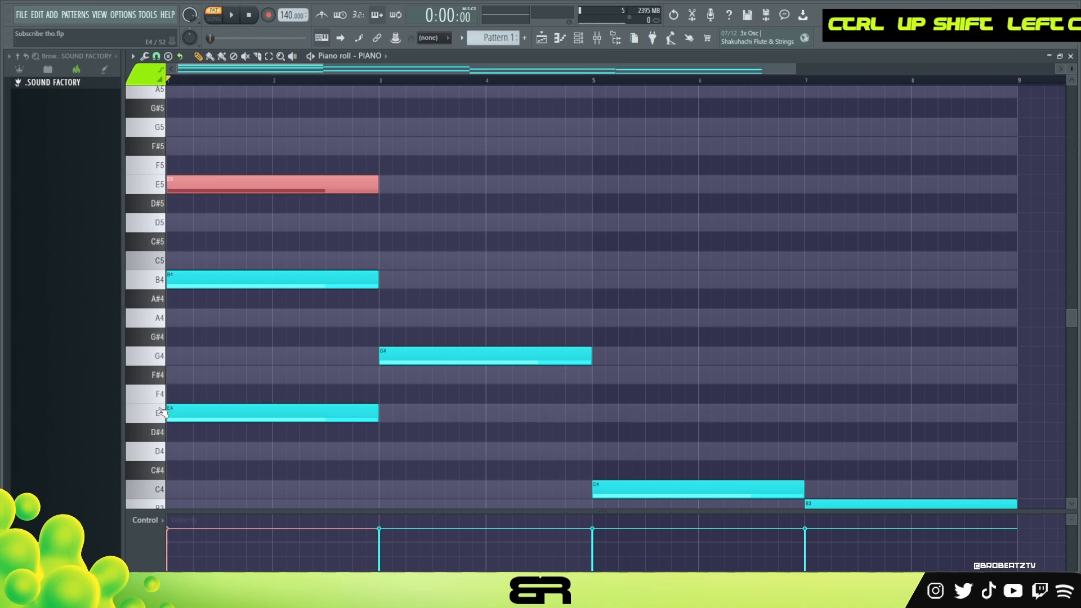
pyautogui.hotkey('ctrl', 'Down')
pyautogui.hotkey('ctrl', 'Up')
# Step: Color the B4 and E5 notes green, stagger their starts to bar 1 steps 5 and 9, and play the pattern
pyautogui.moveTo(256, 156); pyautogui.dragTo(244, 283)
pyautogui.rightClick(251, 332)
pyautogui.moveTo(195, 182); pyautogui.dragTo(248, 182)
pyautogui.press('space')
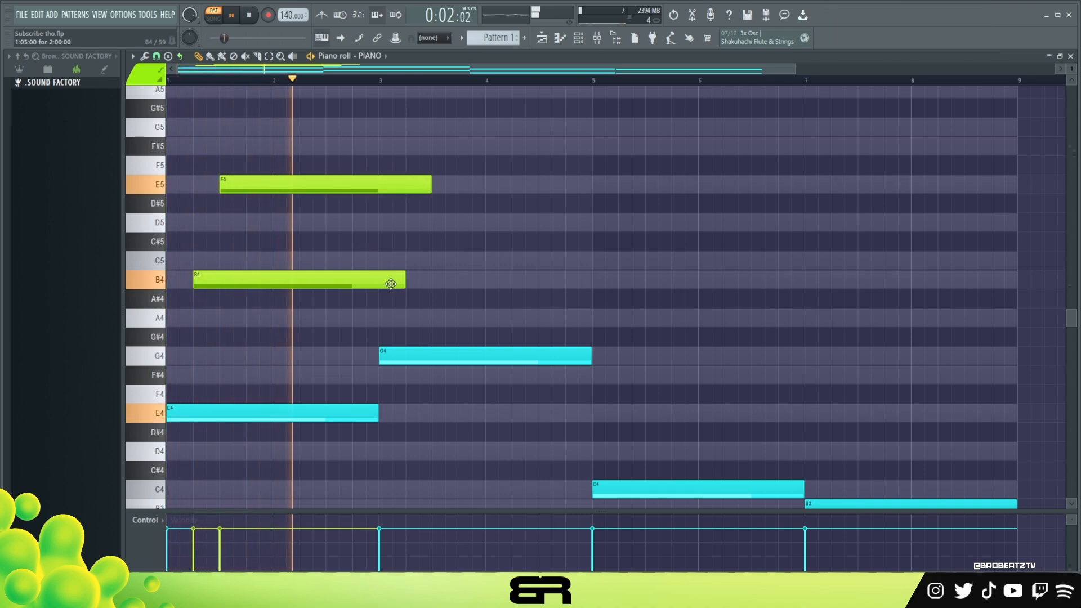
pyautogui.press('space')
# Step: Copy the bar 3 G4 note onto D5 and F#5 with delayed starts, remove the extra B4, and color both copies green
pyautogui.moveTo(435, 328); pyautogui.dragTo(440, 384)
pyautogui.moveTo(409, 357)
pyautogui.mouseDown()
pyautogui.moveTo(450, 300)
pyautogui.moveTo(436, 281)
pyautogui.moveTo(436, 140)
pyautogui.mouseUp()
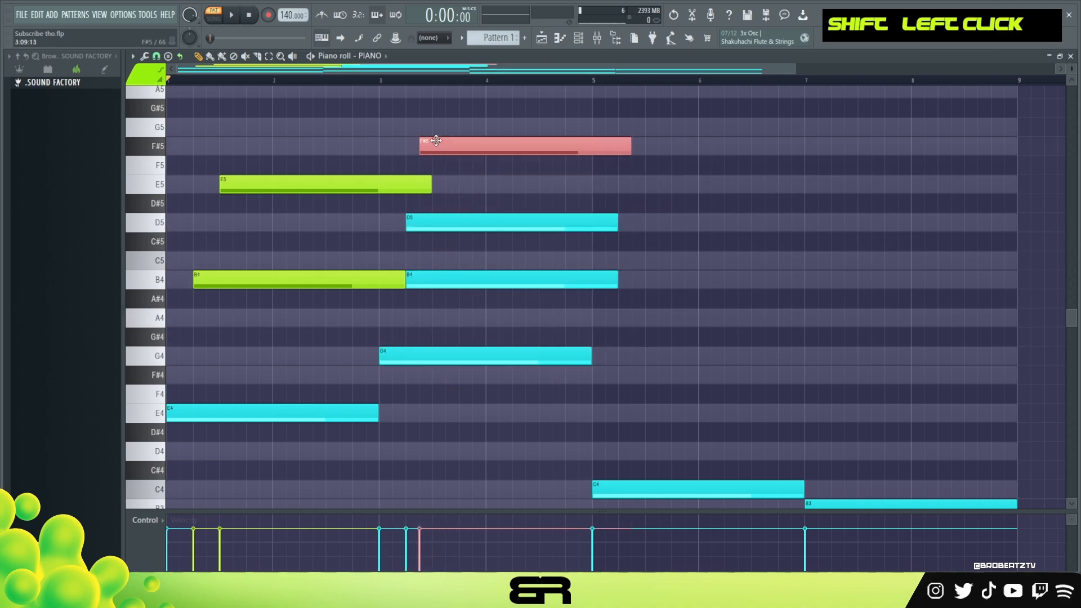
pyautogui.rightClick(474, 277)
pyautogui.keyDown('ctrl'); pyautogui.click(492, 224); pyautogui.keyUp('ctrl')
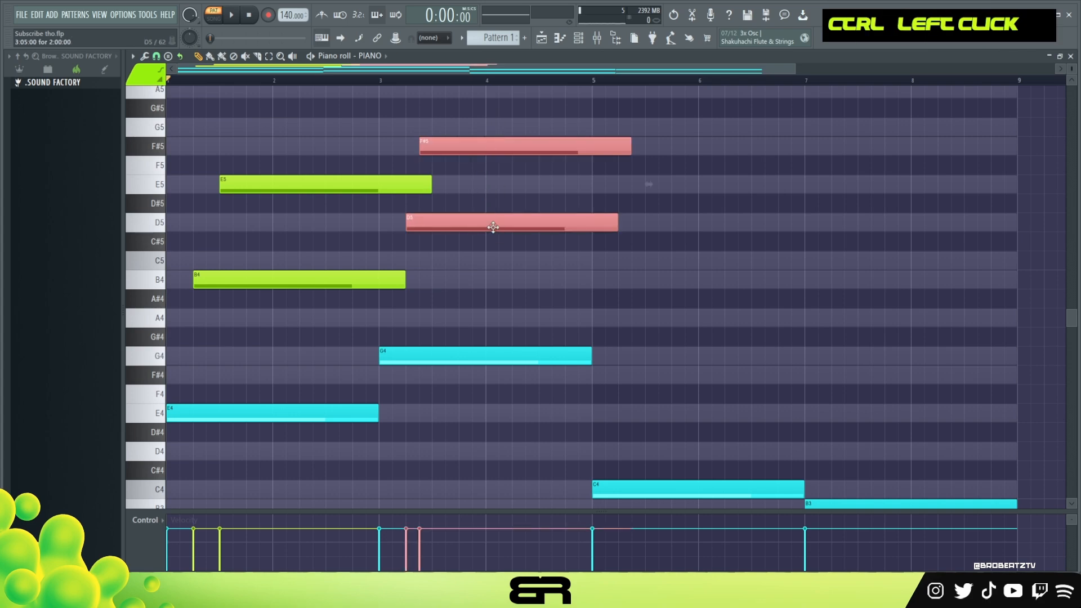
pyautogui.hotkey('alt', 'c')
# Step: Play the pattern and shift the F#5 note to start at bar 3 step 9
pyautogui.press('space')
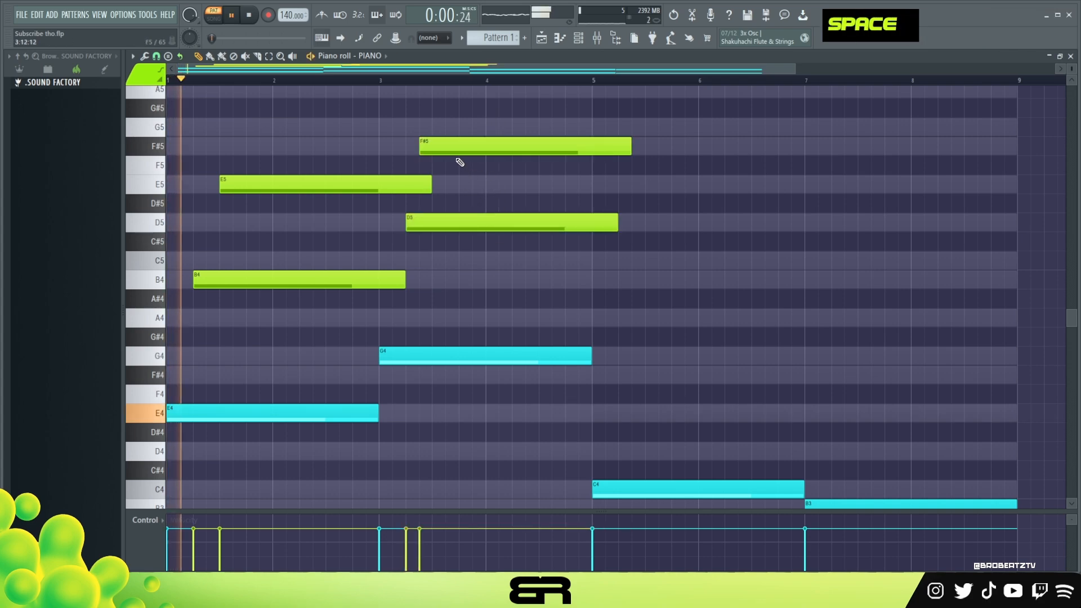
pyautogui.click(474, 163)
pyautogui.rightClick(474, 163)
pyautogui.moveTo(464, 146); pyautogui.dragTo(476, 145)
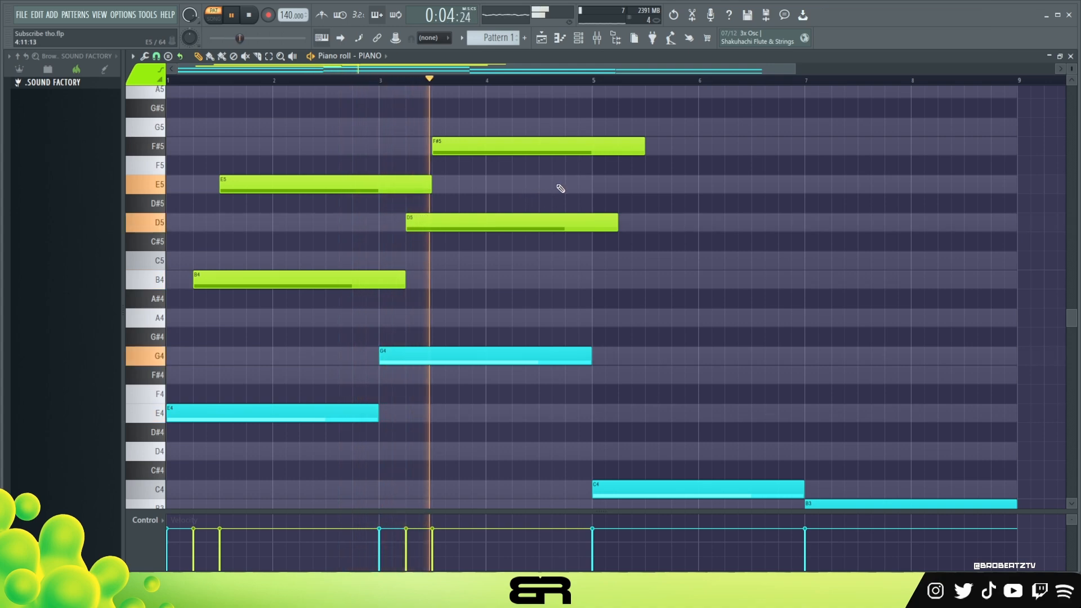
# Step: Add a green G5 note at bar 4 step 9, shorten F#5 to end there, and trim G5 and D5 to about bar 5
pyautogui.click(562, 127)
pyautogui.press('space')
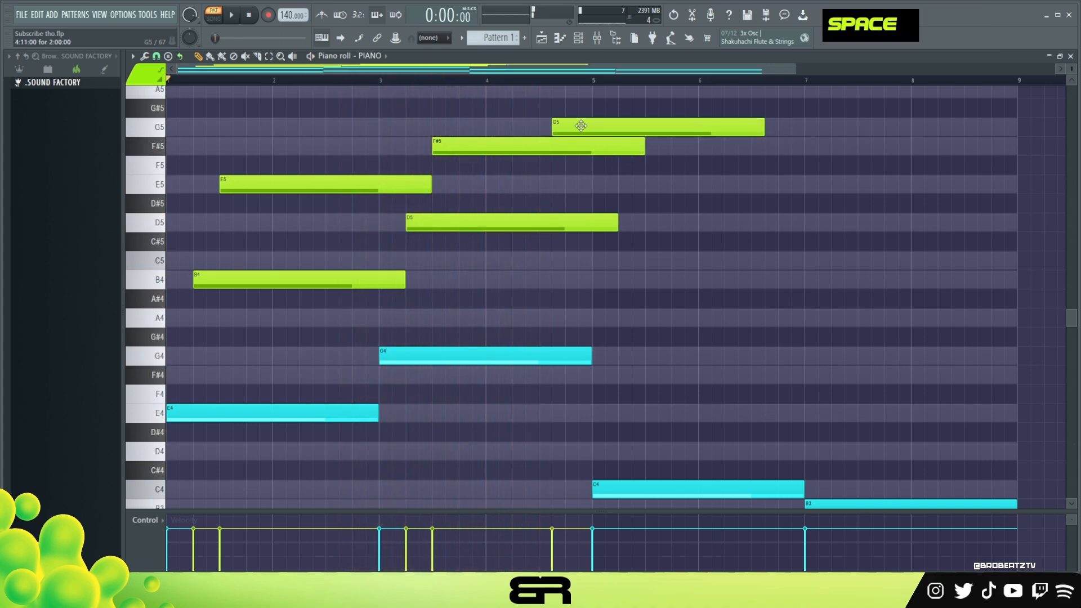
pyautogui.moveTo(579, 124); pyautogui.dragTo(566, 124)
pyautogui.moveTo(641, 146); pyautogui.dragTo(628, 149)
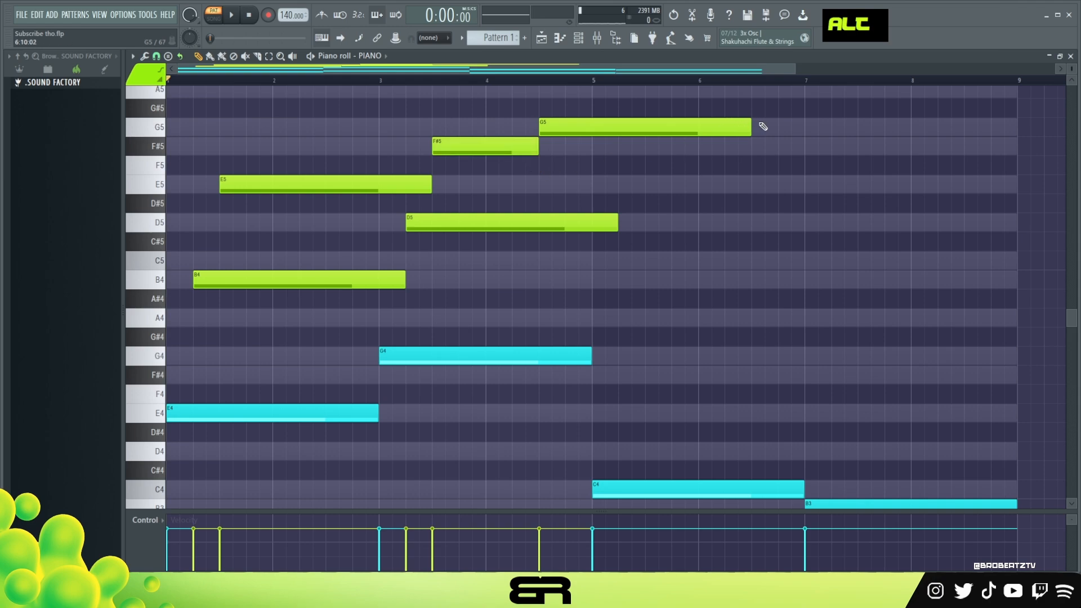
pyautogui.moveTo(748, 126); pyautogui.dragTo(590, 126)
pyautogui.moveTo(616, 226); pyautogui.dragTo(588, 226)
# Step: Duplicate the green melody notes from bars 1–4 into bars 5–8 and play the whole pattern
pyautogui.keyDown('ctrl'); pyautogui.moveTo(623, 117); pyautogui.dragTo(672, 267); pyautogui.keyUp('ctrl')
pyautogui.rightClick(675, 349)
pyautogui.press('space')
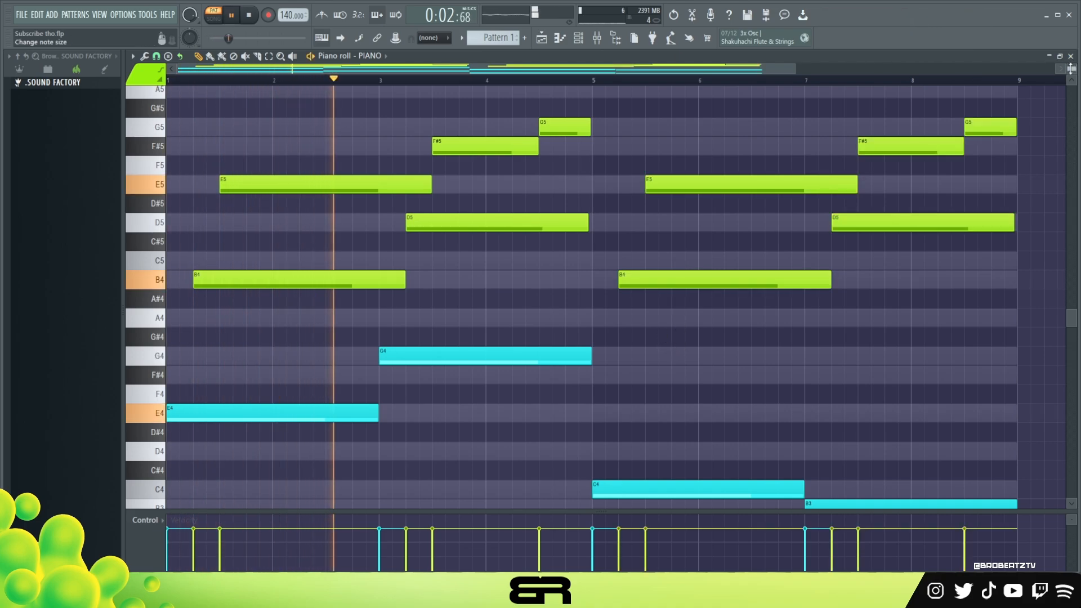
pyautogui.scroll(-1, 660, 333)
pyautogui.moveTo(1071, 69); pyautogui.dragTo(1071, 72)
pyautogui.moveTo(796, 69); pyautogui.dragTo(812, 85)
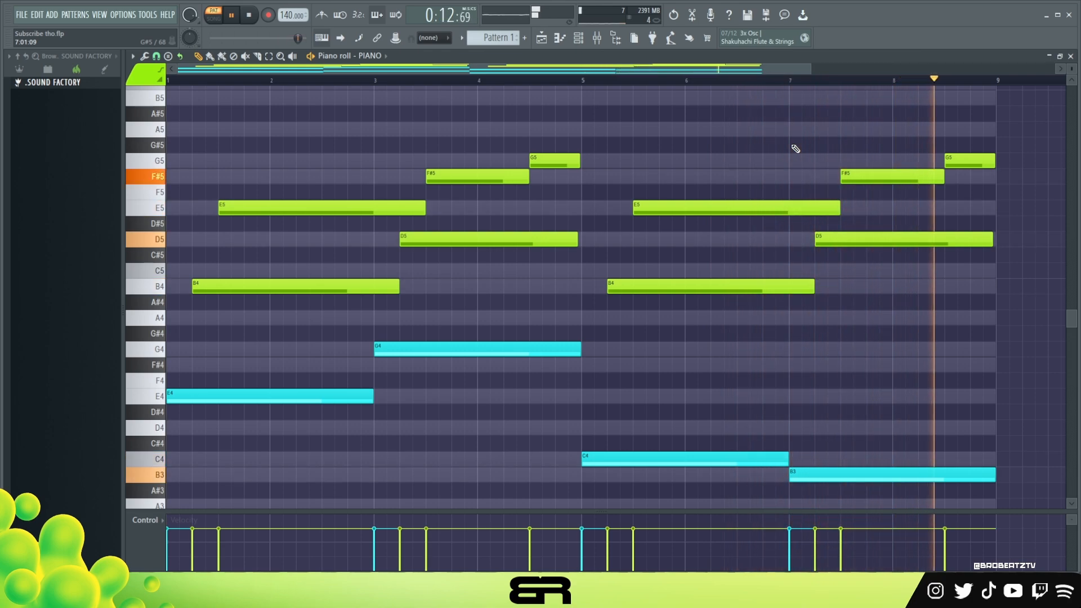
pyautogui.press('space')
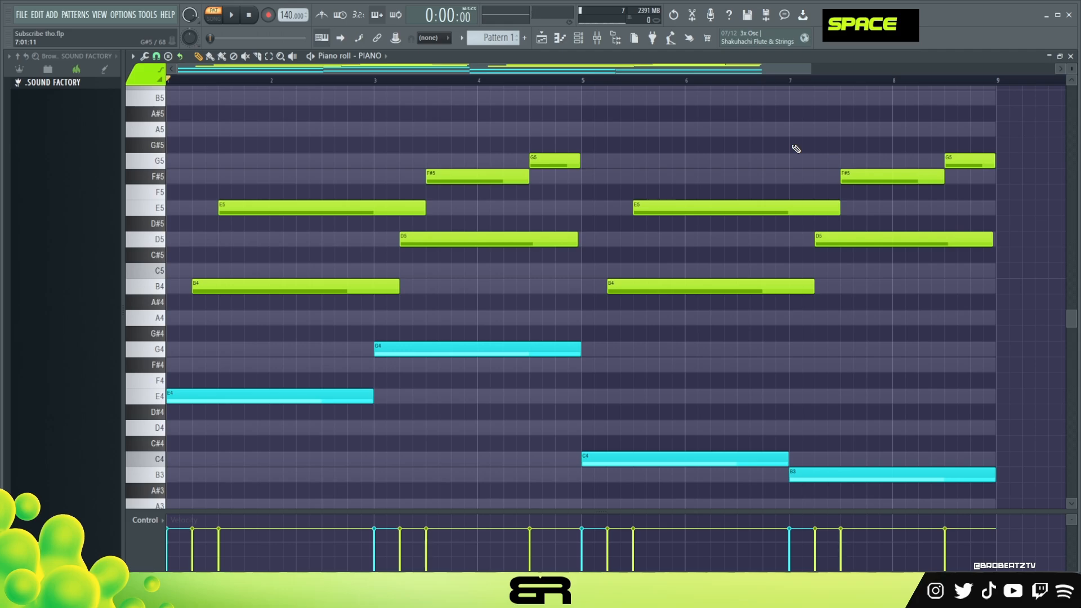
# Step: Copy the bar 1 E4 bass note onto G4, remove the extra B4 copy, and raise the G4 copy two octaves to G6
pyautogui.scroll(3, 521, 292)
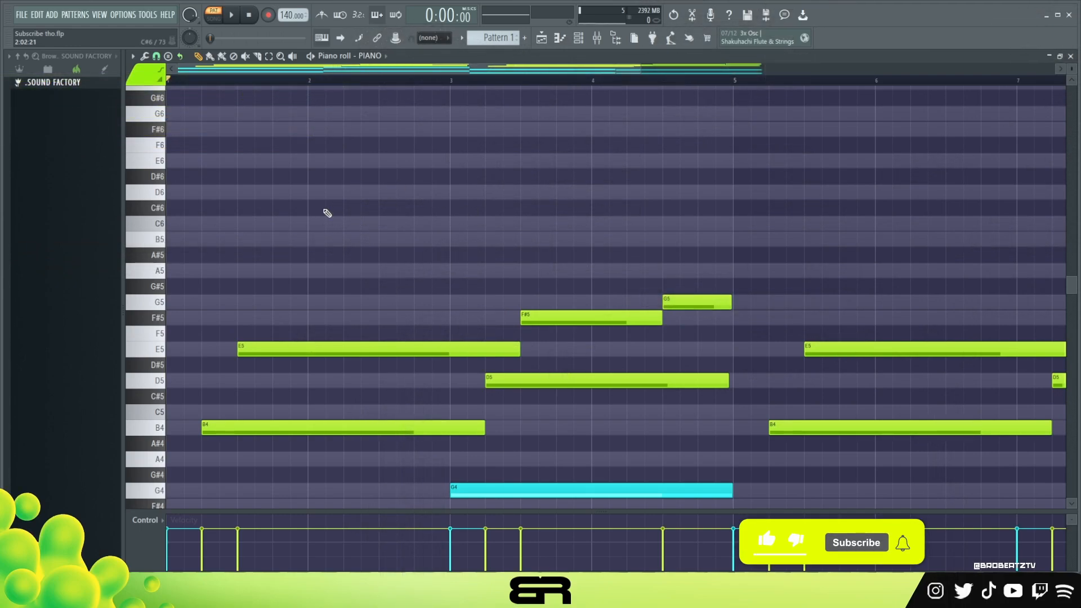
pyautogui.scroll(-4, 220, 204)
pyautogui.keyDown('ctrl'); pyautogui.moveTo(197, 326); pyautogui.dragTo(168, 233); pyautogui.keyUp('ctrl')
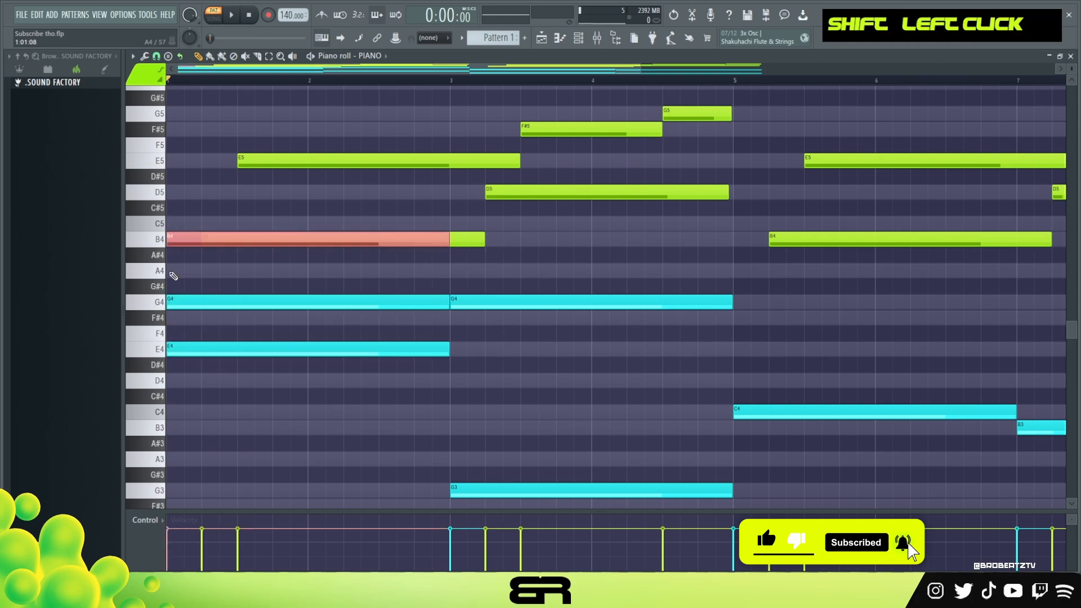
pyautogui.rightClick(175, 240)
pyautogui.keyDown('ctrl'); pyautogui.moveTo(201, 275); pyautogui.dragTo(208, 315); pyautogui.keyUp('ctrl')
pyautogui.hotkey('ctrl', 'Up')
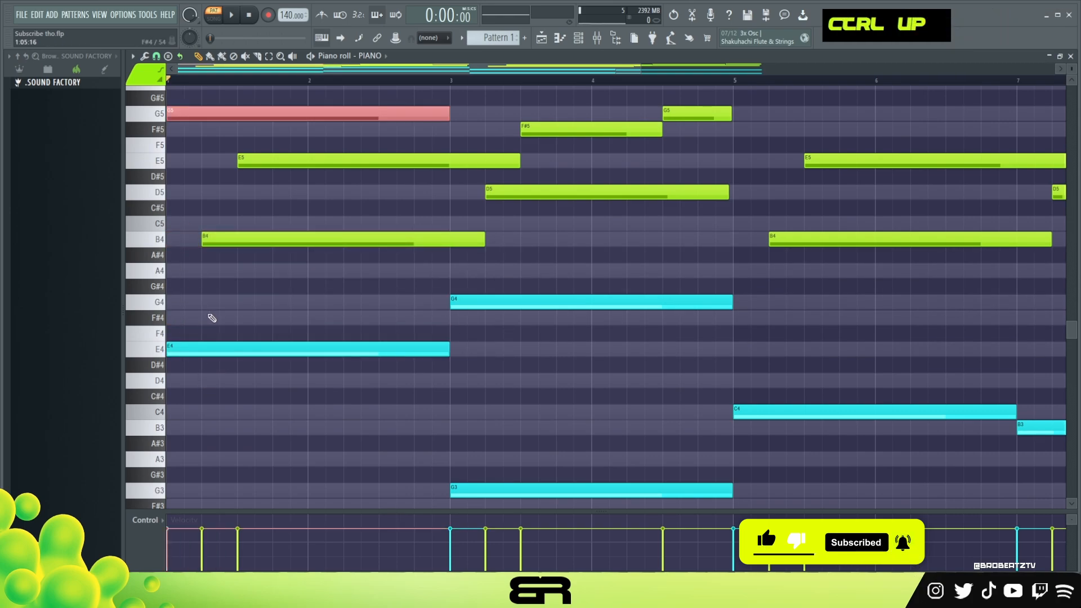
pyautogui.hotkey('ctrl', 'Up')
# Step: Color the long G6 note at the start of bar 1 red
pyautogui.scroll(5, 246, 318)
pyautogui.rightClick(236, 182)
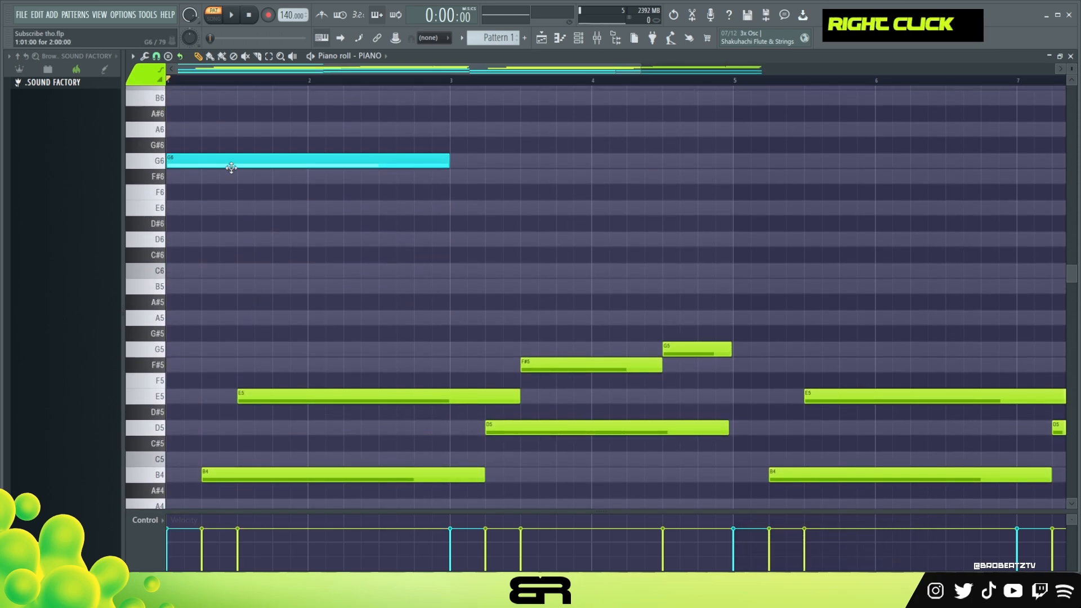
pyautogui.keyDown('ctrl'); pyautogui.moveTo(227, 107); pyautogui.dragTo(217, 169); pyautogui.keyUp('ctrl')
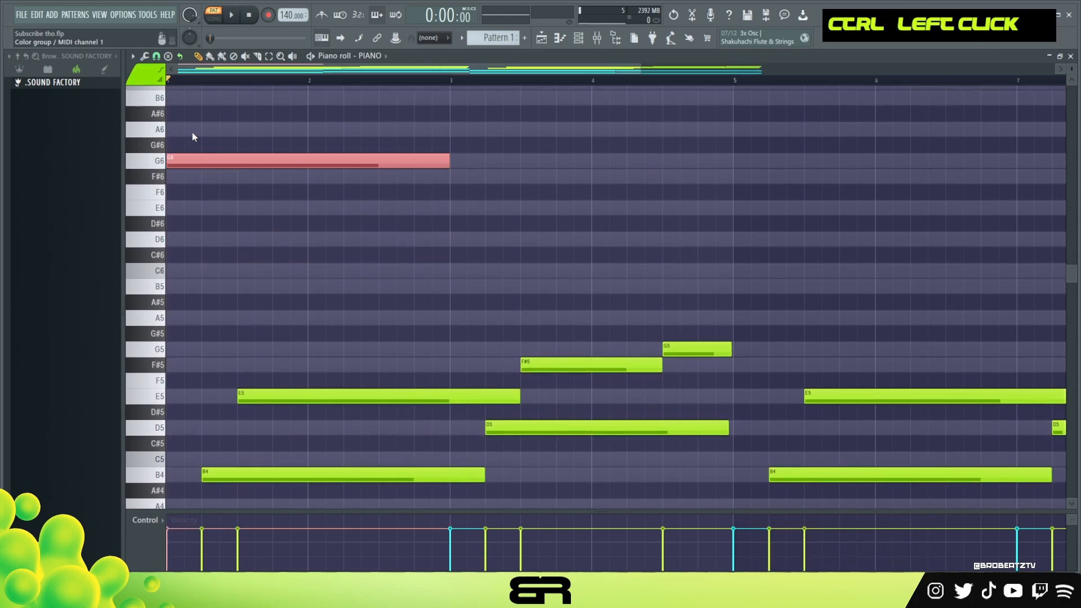
pyautogui.hotkey('alt', 'c')
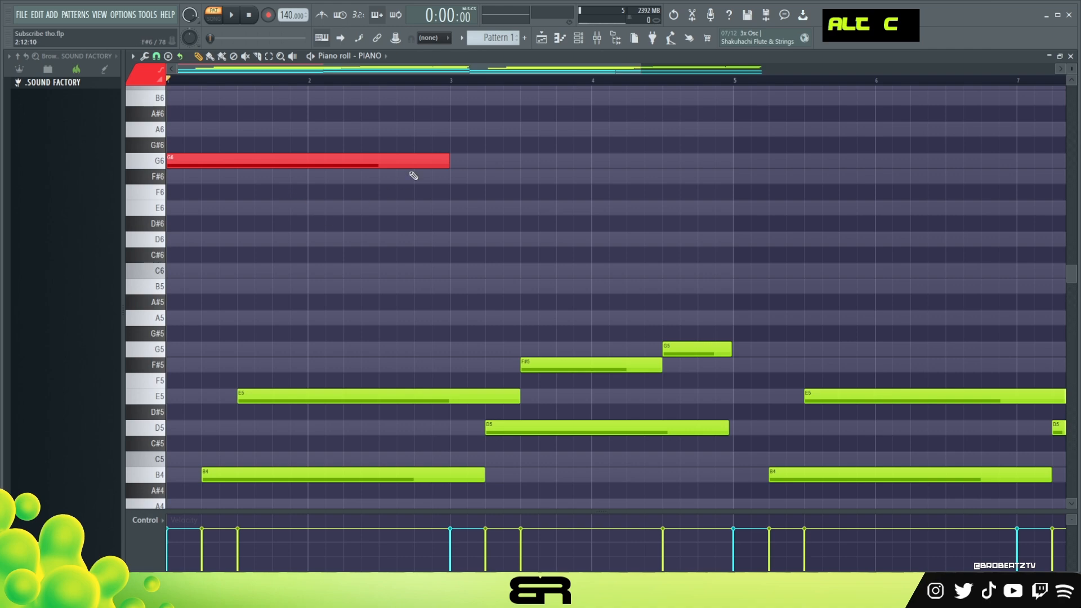
# Step: Try a short red G6, F#6, E6, F#6 phrase in the first half of bar 1 and play it
pyautogui.moveTo(447, 155); pyautogui.dragTo(201, 191)
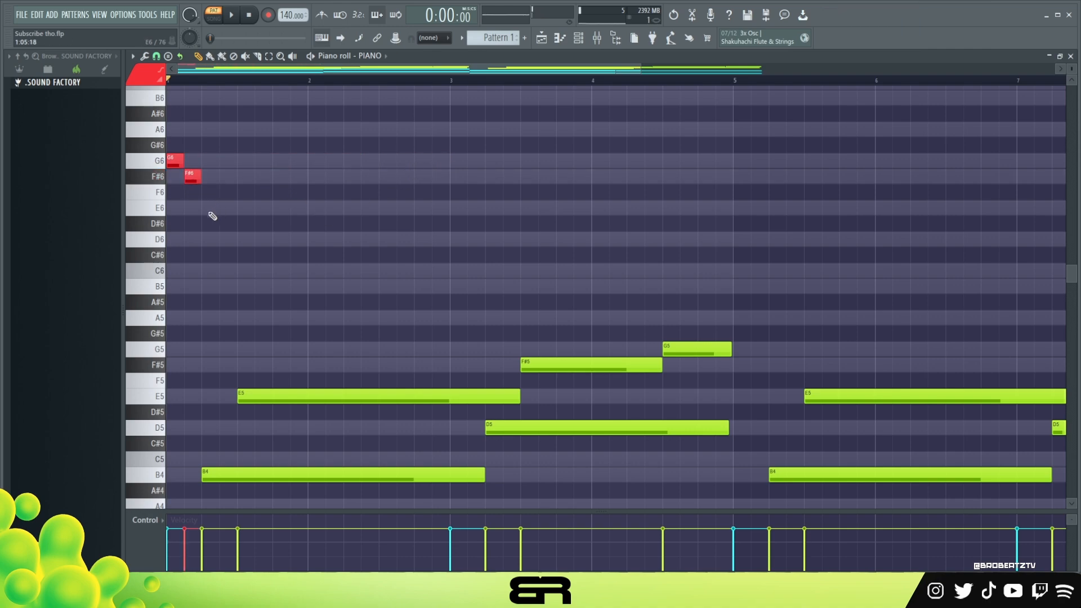
pyautogui.click(211, 208)
pyautogui.click(225, 177)
pyautogui.press('space')
pyautogui.press('space')
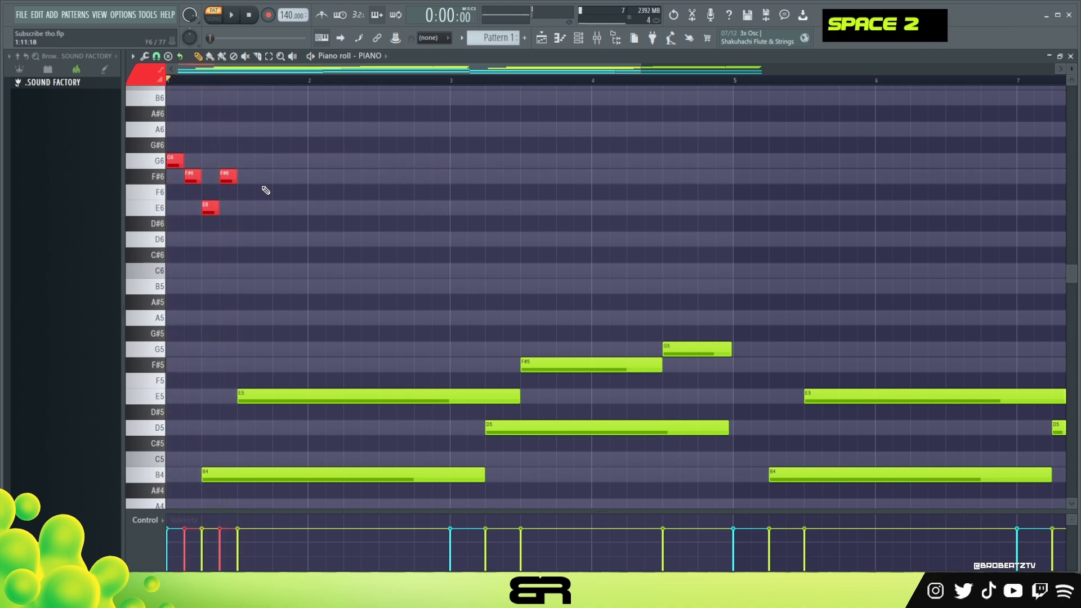
# Step: Duplicate the short red phrase until it fills bars 1 and 2, and play it
pyautogui.keyDown('ctrl'); pyautogui.click(243, 184); pyautogui.keyUp('ctrl')
pyautogui.moveTo(173, 158); pyautogui.dragTo(246, 163)
pyautogui.moveTo(343, 138); pyautogui.dragTo(173, 211)
pyautogui.moveTo(175, 166); pyautogui.dragTo(320, 180)
pyautogui.press('space')
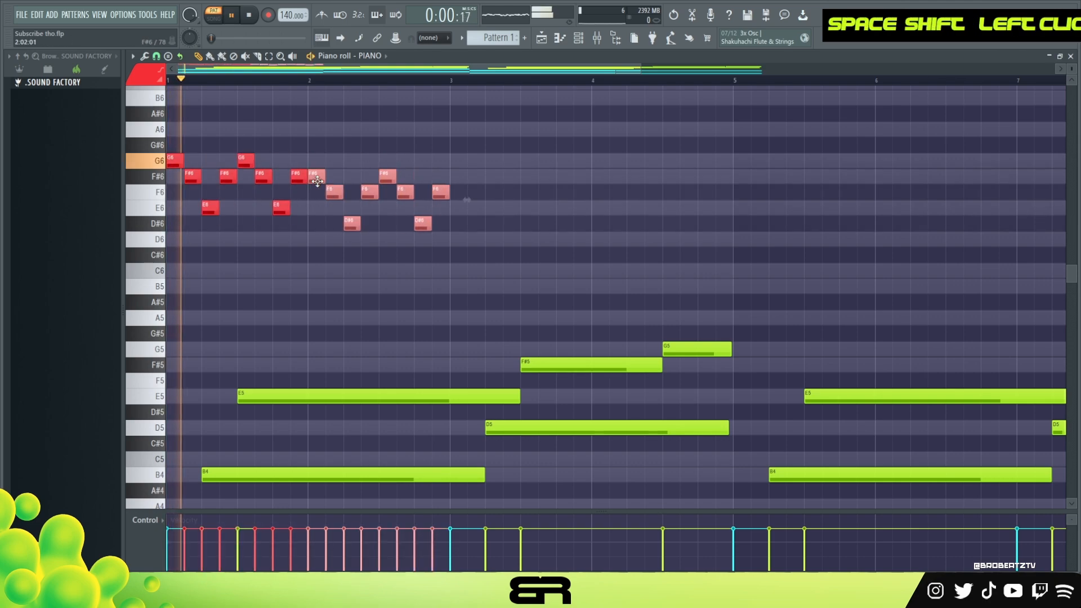
pyautogui.rightClick(387, 243)
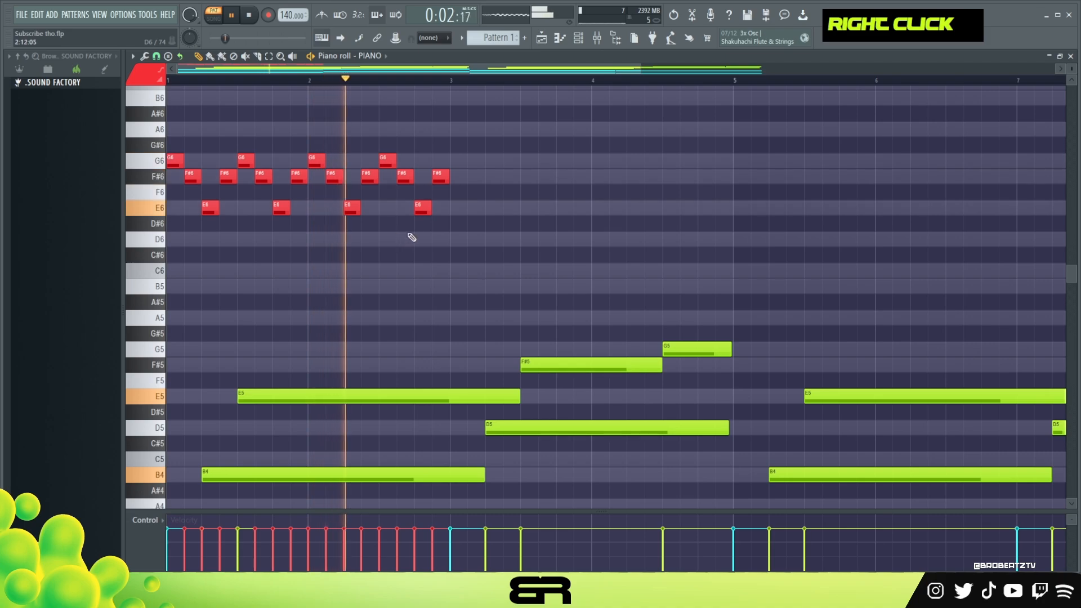
# Step: Try an A6 note near the end of bar 2, and delete all the red notes
pyautogui.click(416, 129)
pyautogui.press('space')
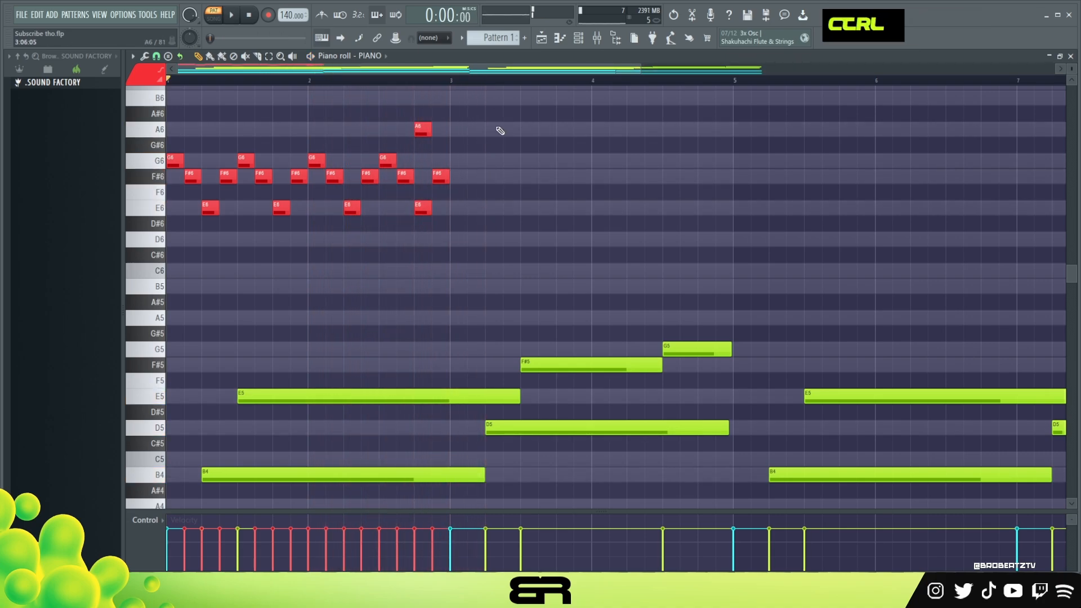
pyautogui.moveTo(496, 126); pyautogui.dragTo(160, 226)
pyautogui.press('Delete')
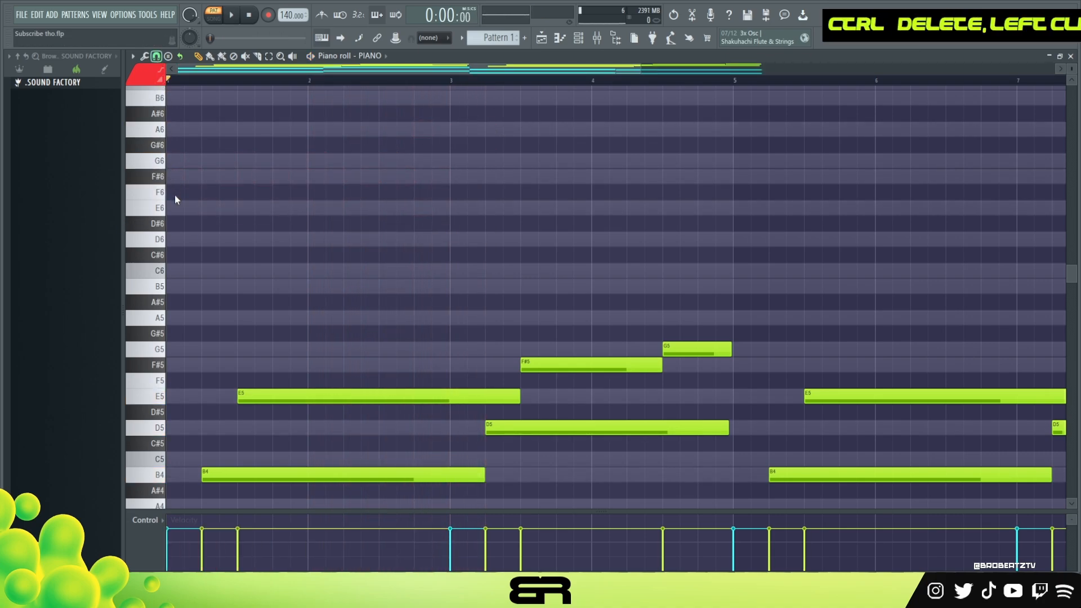
# Step: Place red G6, B5, F#6 and E6 notes from the start of bar 1, each a third of a beat apart, and play them
pyautogui.click(179, 162)
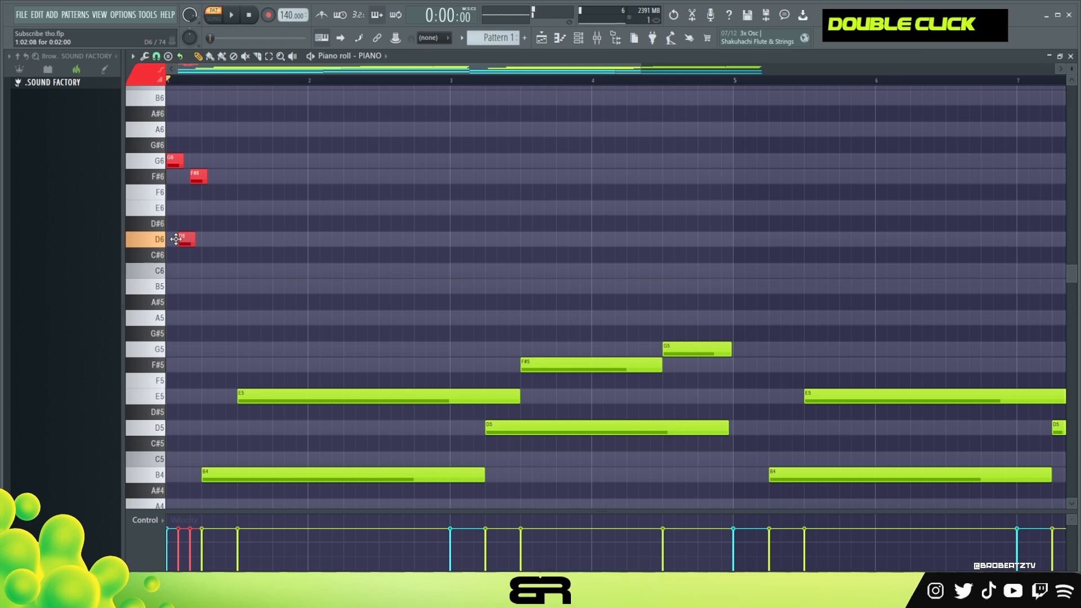
pyautogui.moveTo(176, 283); pyautogui.dragTo(179, 286)
pyautogui.press('space')
pyautogui.press('space')
pyautogui.click(209, 207)
pyautogui.press('space')
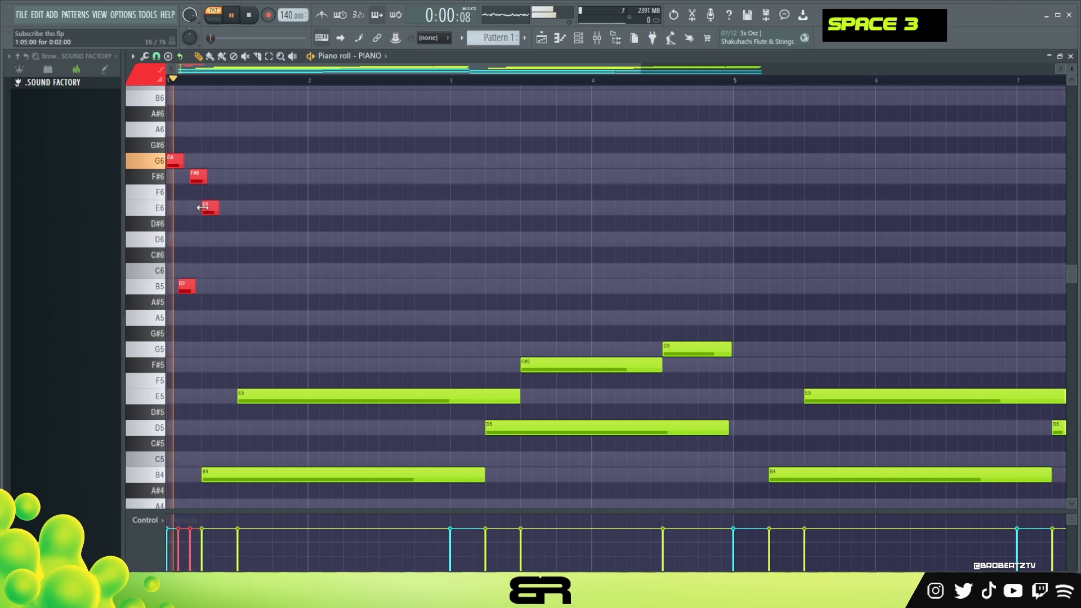
pyautogui.press('space')
pyautogui.press('space')
pyautogui.press('space')
# Step: Duplicate the four-note red phrase into the second half of bar 1 and play it
pyautogui.moveTo(256, 286); pyautogui.dragTo(238, 157)
pyautogui.scroll(3, 171, 75)
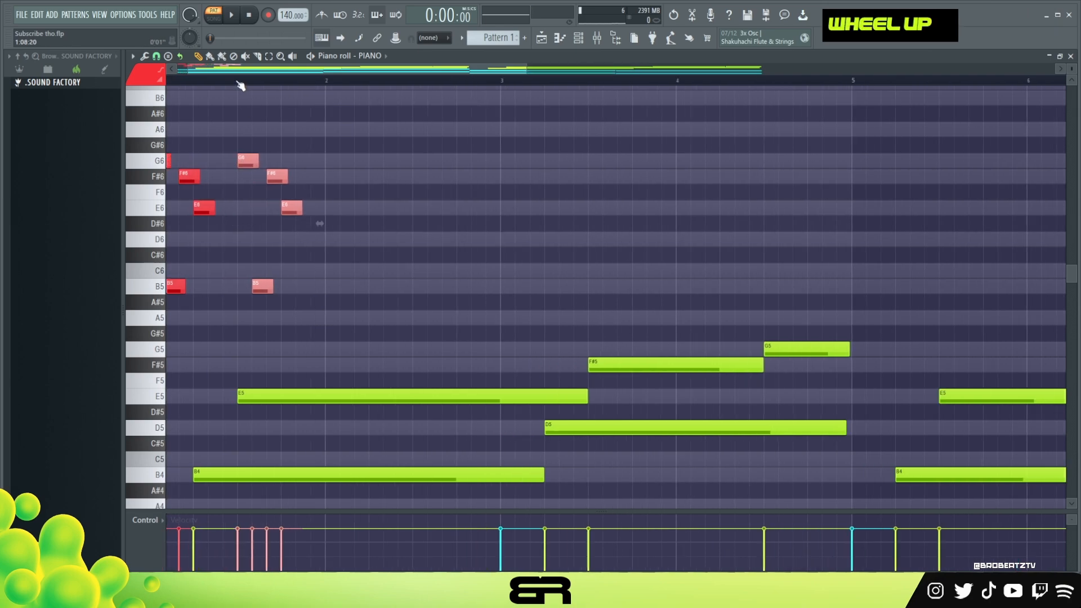
pyautogui.press('space')
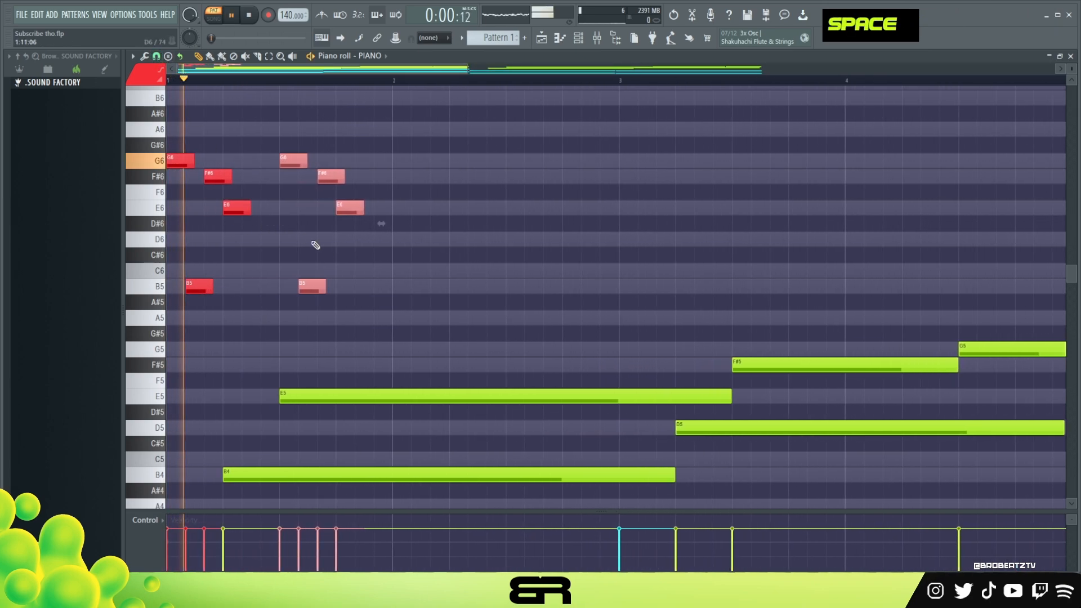
pyautogui.rightClick(386, 265)
pyautogui.press('space')
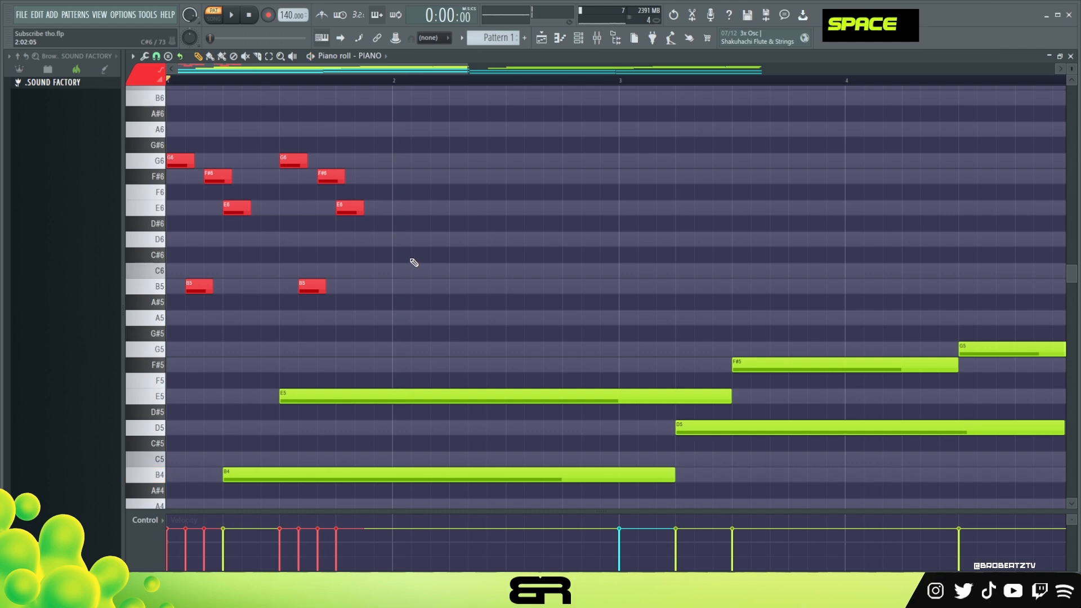
# Step: Lengthen all eight red notes to about 3.5 steps, play them, and extend both E6 notes to about four steps
pyautogui.moveTo(414, 138); pyautogui.dragTo(200, 316)
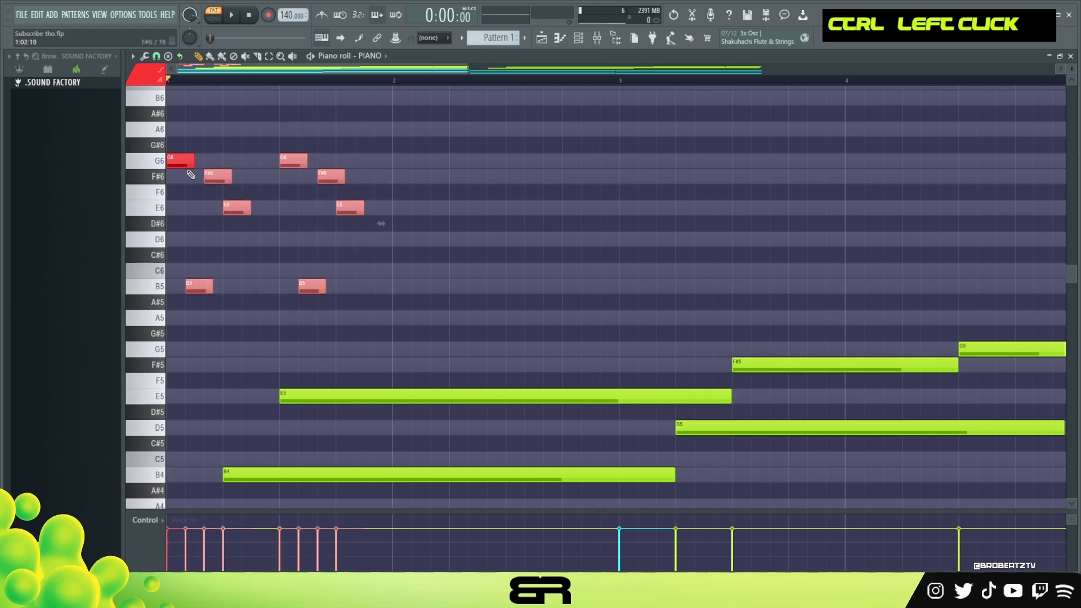
pyautogui.keyDown('ctrl'); pyautogui.keyDown('shift'); pyautogui.click(191, 161); pyautogui.keyUp('shift'); pyautogui.keyUp('ctrl')
pyautogui.moveTo(195, 160); pyautogui.dragTo(216, 158)
pyautogui.rightClick(234, 158)
pyautogui.press('space')
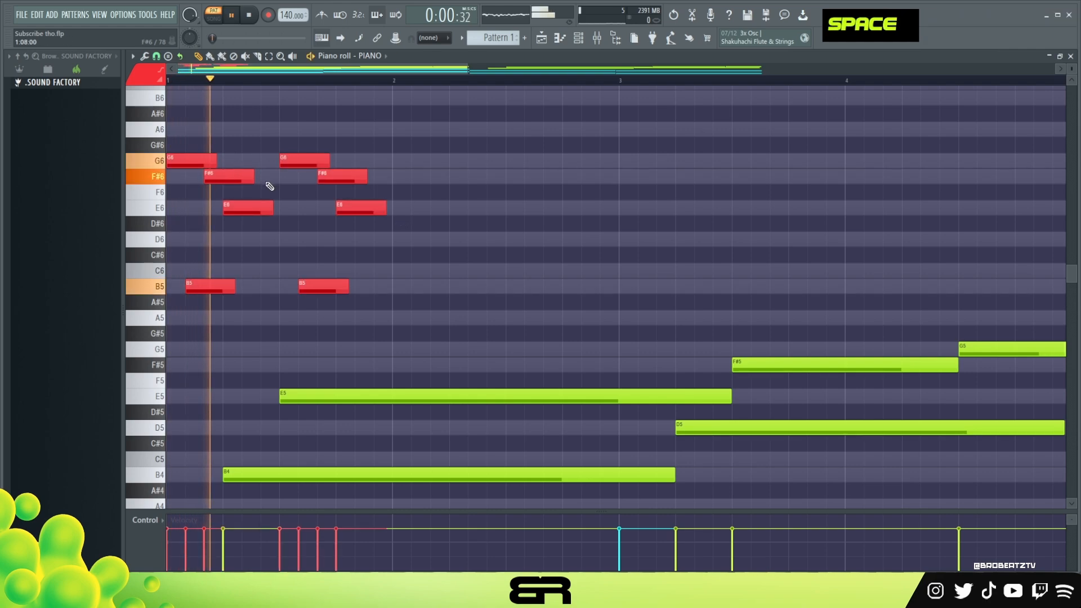
pyautogui.press('space')
pyautogui.keyDown('ctrl'); pyautogui.click(357, 210); pyautogui.keyUp('ctrl')
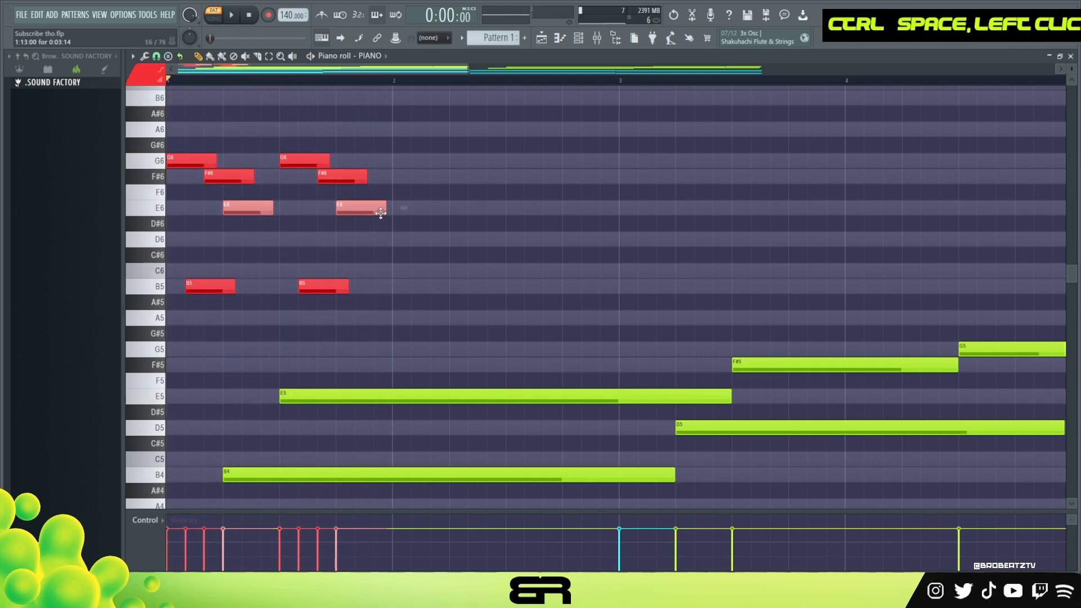
pyautogui.moveTo(388, 212); pyautogui.dragTo(390, 212)
# Step: Duplicate the bar 1 red notes into bar 2 and set a loop selection over bars 1 and 2
pyautogui.moveTo(413, 340); pyautogui.dragTo(415, 178)
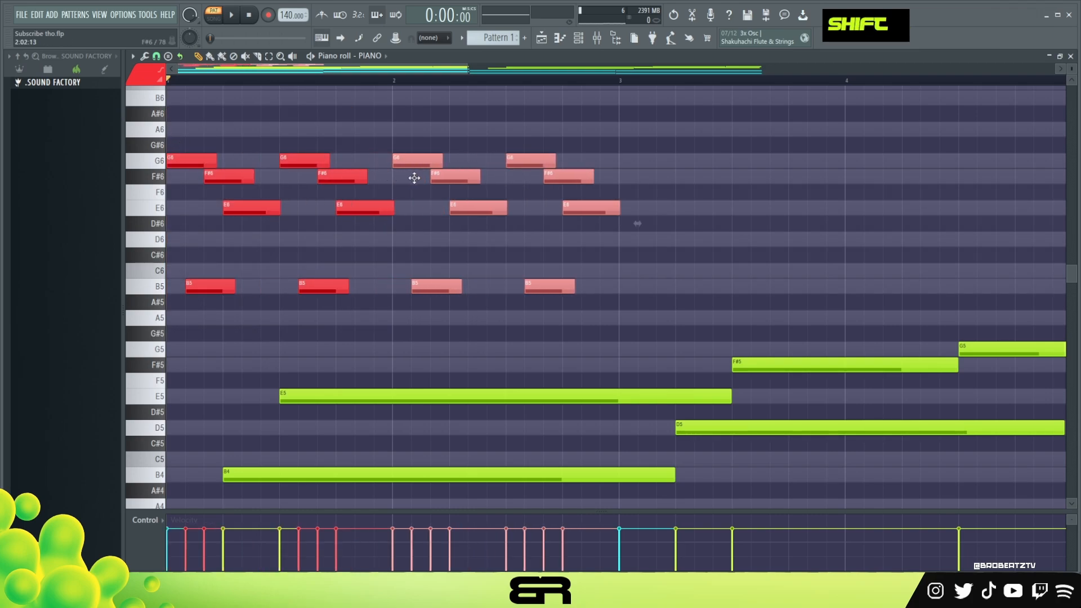
pyautogui.rightClick(418, 147)
pyautogui.moveTo(619, 83); pyautogui.dragTo(171, 120)
pyautogui.rightClick(484, 135)
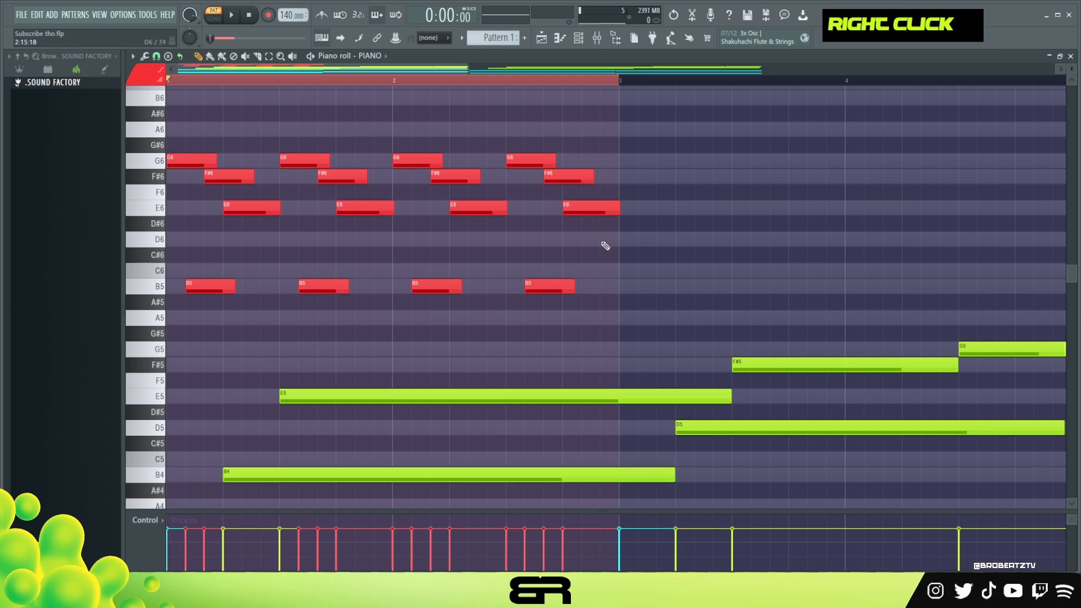
# Step: Raise the last E6 note of bar 2 to G6 and play the two-bar loop
pyautogui.moveTo(580, 209); pyautogui.dragTo(579, 161)
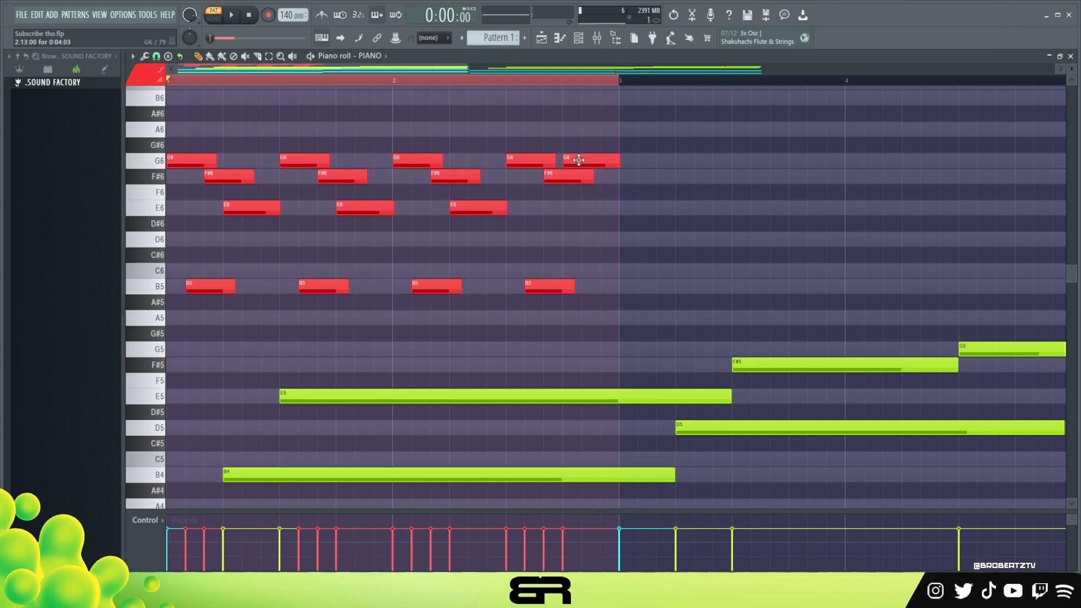
pyautogui.rightClick(555, 229)
pyautogui.press('space')
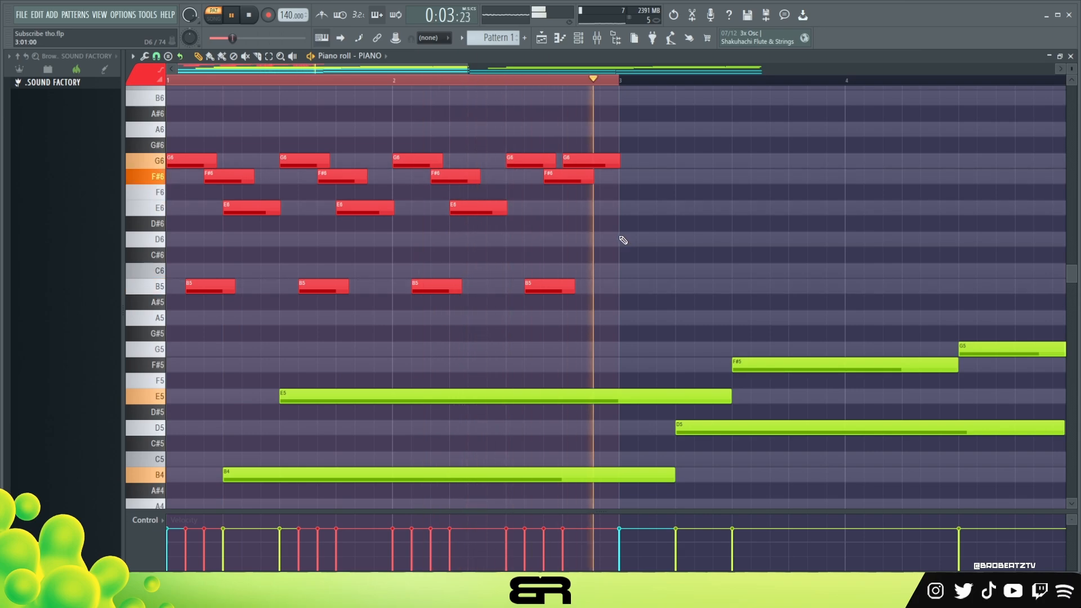
pyautogui.press('space')
# Step: Clear the loop selection and duplicate the two-bar red phrase three times to fill bars 3–8
pyautogui.press('alt')
pyautogui.keyDown('ctrl'); pyautogui.rightClick(569, 119); pyautogui.keyUp('ctrl')
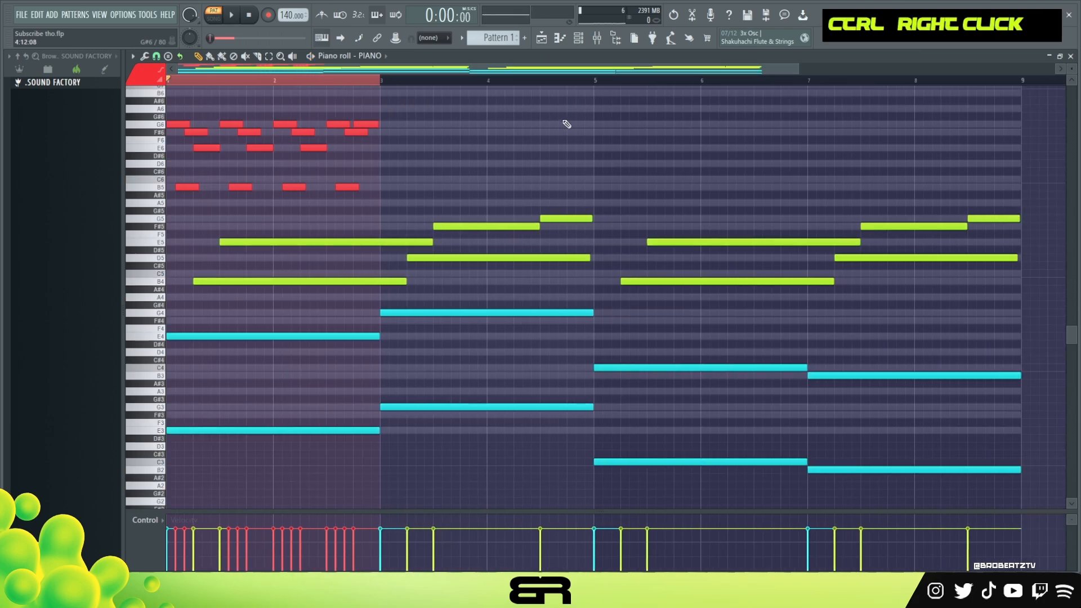
pyautogui.keyDown('ctrl'); pyautogui.moveTo(434, 106); pyautogui.dragTo(164, 202); pyautogui.keyUp('ctrl')
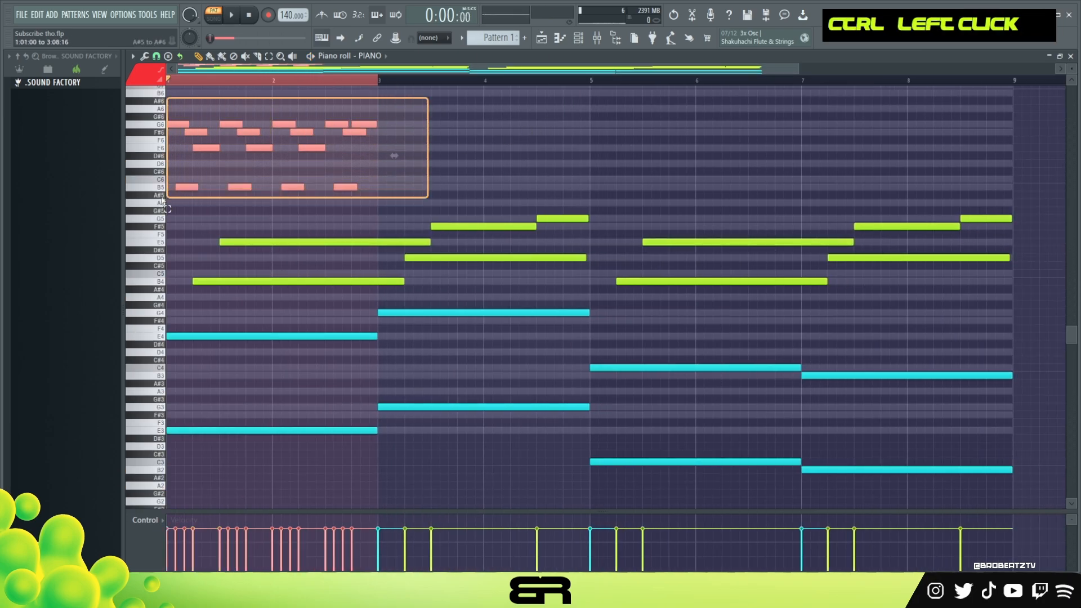
pyautogui.doubleClick(376, 82)
pyautogui.moveTo(326, 149)
pyautogui.mouseDown()
pyautogui.moveTo(379, 116)
pyautogui.moveTo(169, 203)
pyautogui.mouseUp()
pyautogui.keyDown('ctrl'); pyautogui.click(367, 128); pyautogui.keyUp('ctrl')
pyautogui.hotkey('ctrl', 'd')
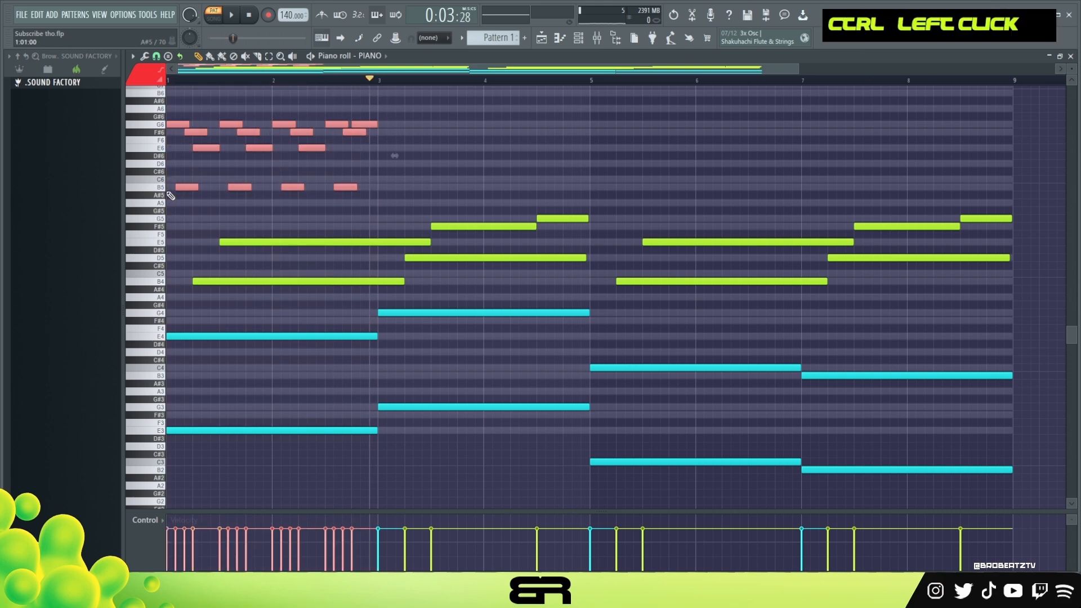
pyautogui.hotkey('ctrl', 'b')
pyautogui.hotkey('ctrl', 'b')
pyautogui.hotkey('ctrl', 'b')
pyautogui.rightClick(393, 119)
pyautogui.scroll(2, 392, 136)
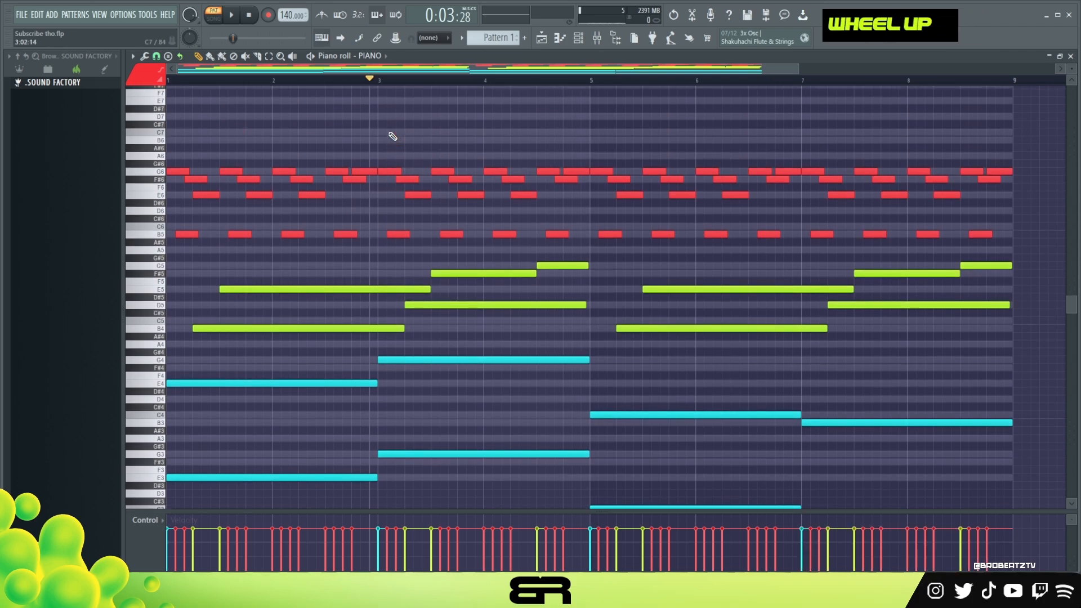
pyautogui.rightClick(767, 156)
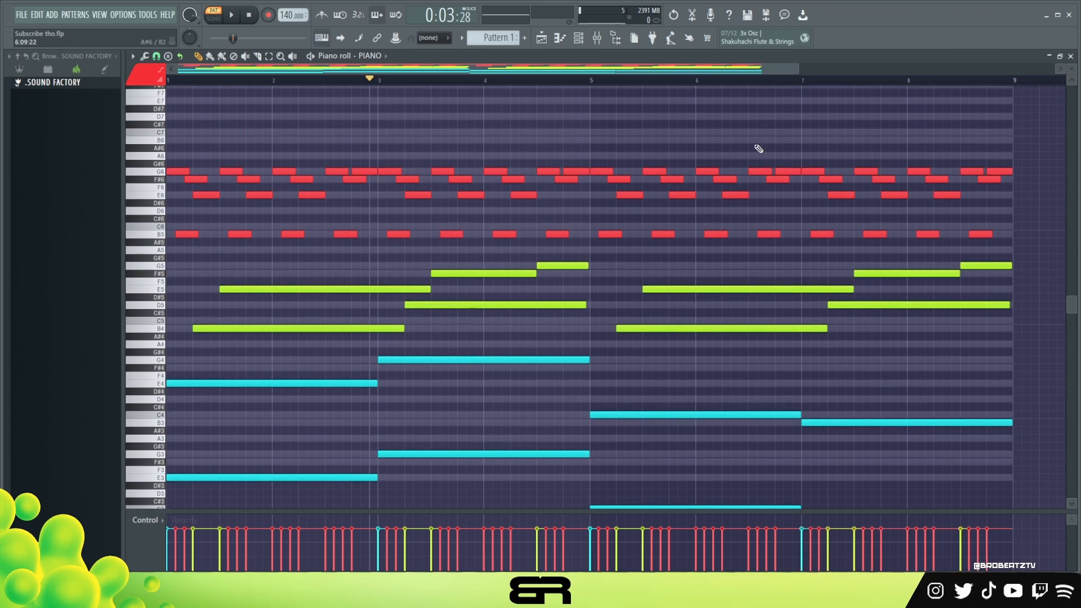
# Step: Place white B6, D7 and F#7 notes about 3.5 steps long at the start of bar 1
pyautogui.scroll(2, 285, 212)
pyautogui.rightClick(238, 198)
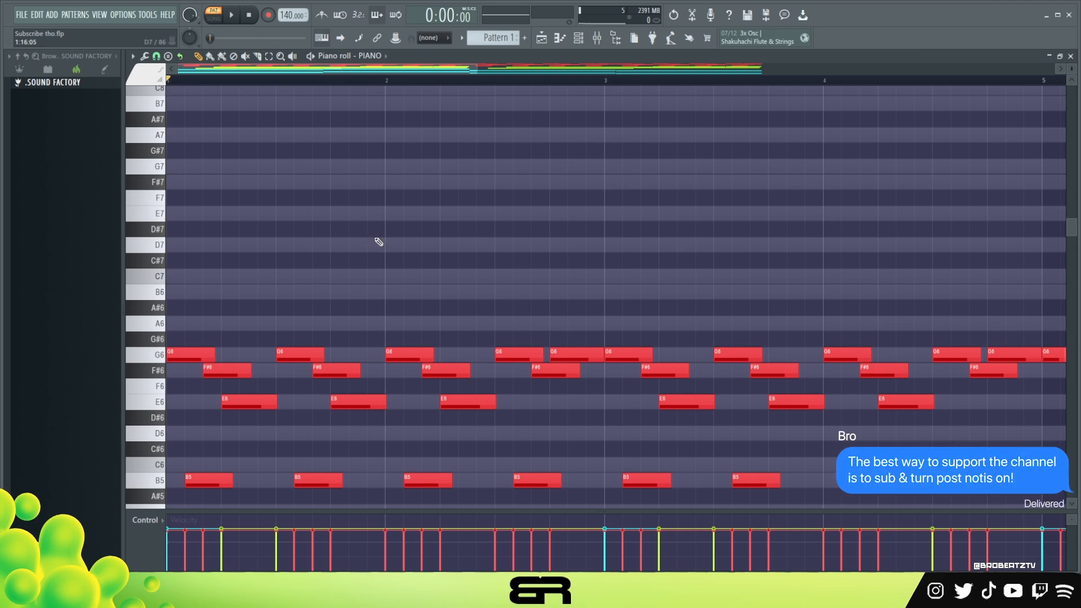
pyautogui.scroll(-9, 316, 309)
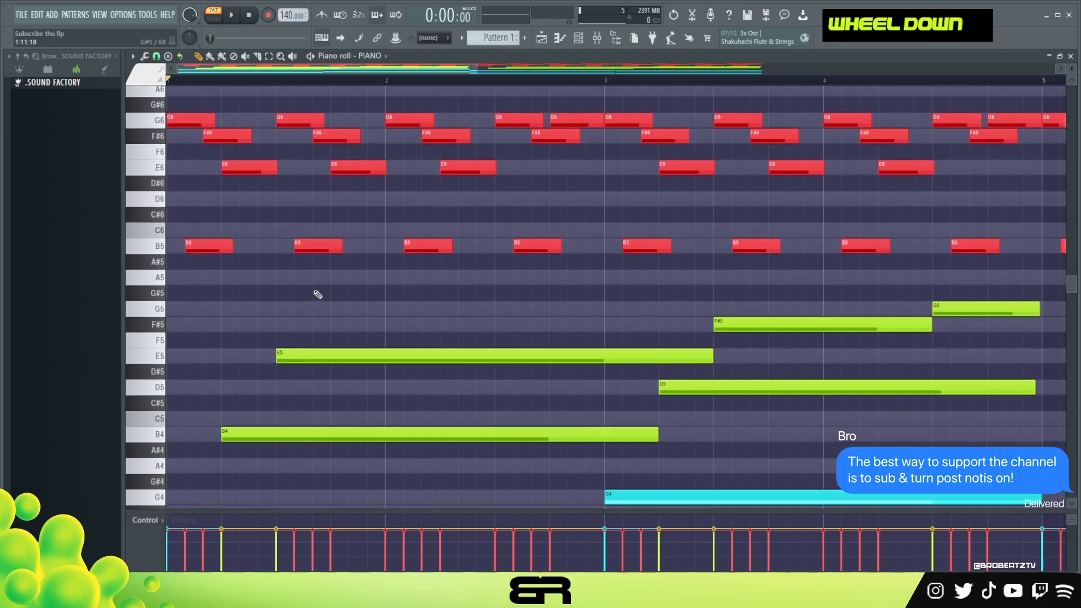
pyautogui.scroll(7, 610, 429)
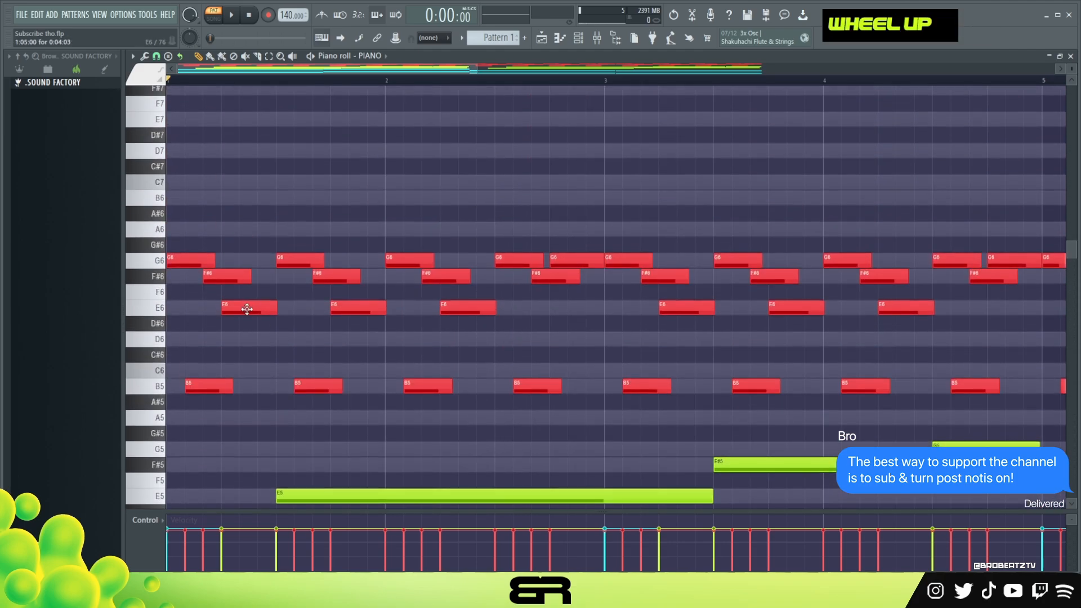
pyautogui.scroll(1, 247, 309)
pyautogui.keyDown('ctrl'); pyautogui.click(183, 293); pyautogui.keyUp('ctrl')
pyautogui.moveTo(183, 303)
pyautogui.mouseDown()
pyautogui.moveTo(218, 259)
pyautogui.moveTo(191, 245)
pyautogui.moveTo(184, 135)
pyautogui.moveTo(181, 240)
pyautogui.mouseUp()
pyautogui.scroll(-1, 180, 243)
pyautogui.scroll(1, 277, 246)
# Step: Move the white D7 and F#7 notes to bar 1 step 9, extend B6 to about step 11, and play the result
pyautogui.moveTo(268, 144); pyautogui.dragTo(228, 263)
pyautogui.moveTo(245, 160); pyautogui.dragTo(183, 262)
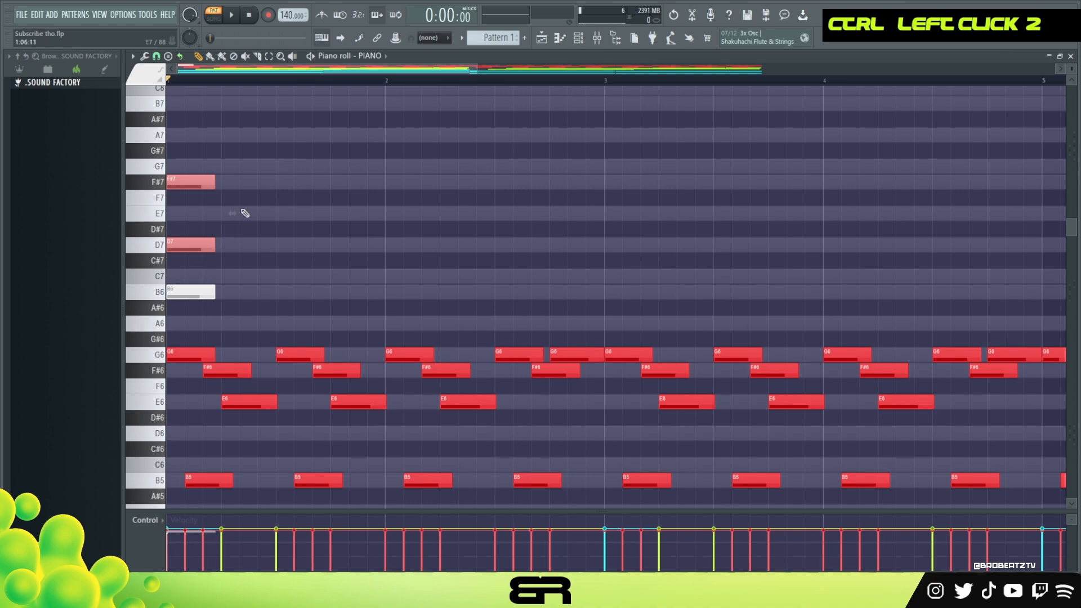
pyautogui.moveTo(248, 160)
pyautogui.mouseDown()
pyautogui.moveTo(186, 251)
pyautogui.moveTo(297, 244)
pyautogui.mouseUp()
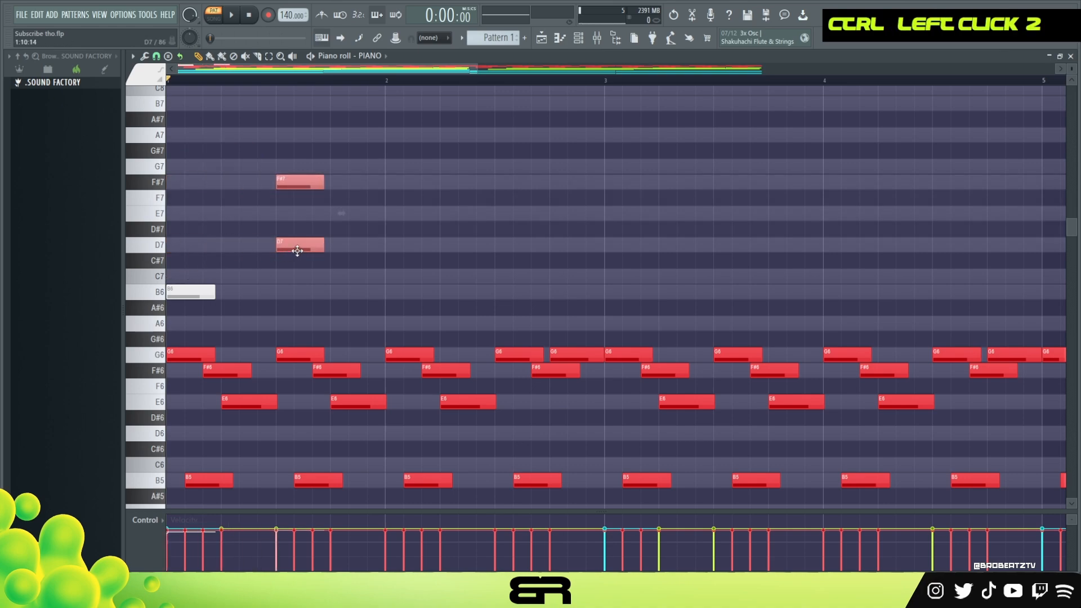
pyautogui.click(243, 285)
pyautogui.moveTo(214, 292); pyautogui.dragTo(303, 292)
pyautogui.press('space')
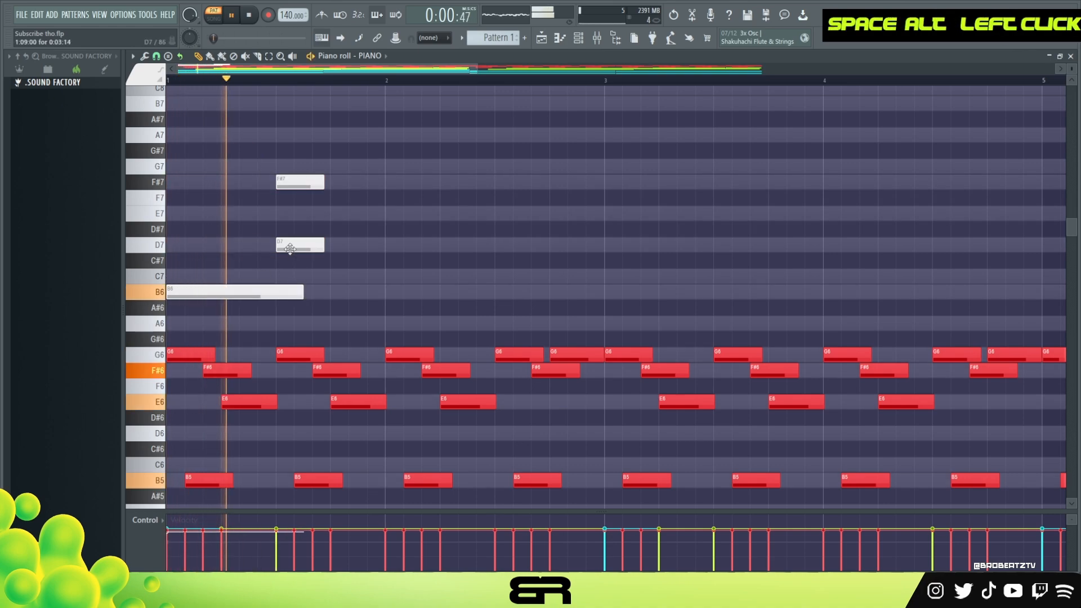
# Step: Nudge the white F#7 note in bar 1 slightly later than the D7 note and audition the timing
pyautogui.press('space')
pyautogui.keyDown('ctrl'); pyautogui.click(306, 186); pyautogui.keyUp('ctrl')
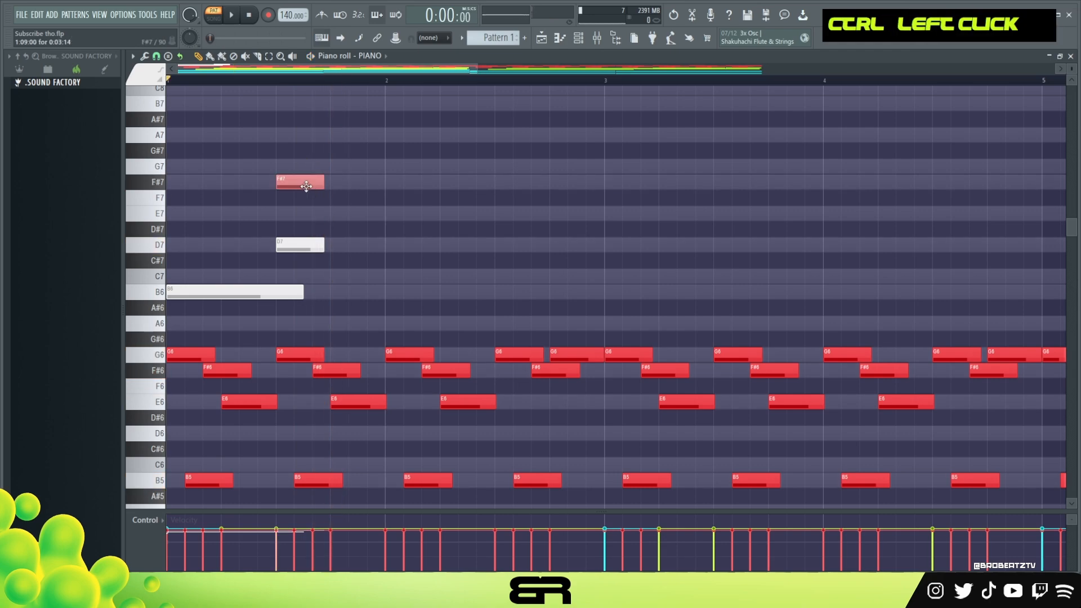
pyautogui.keyDown('shift'); pyautogui.scroll(-1, 307, 172); pyautogui.keyUp('shift')
pyautogui.press('space')
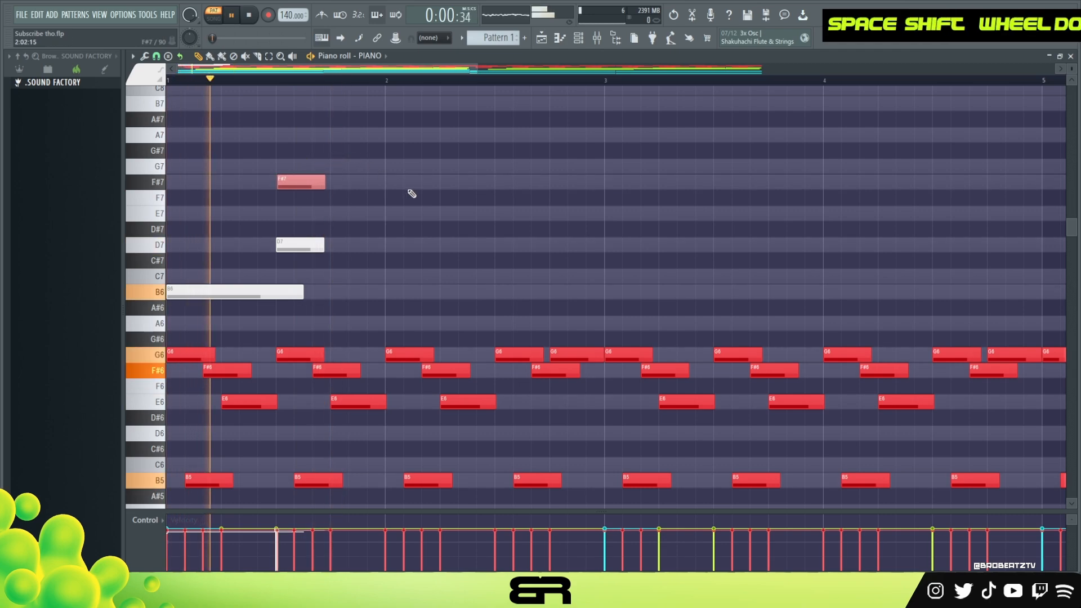
pyautogui.keyDown('shift'); pyautogui.scroll(-1, 300, 177); pyautogui.keyUp('shift')
pyautogui.press('space')
# Step: Lengthen the white D7 and F#7 notes together to about bar 2 step 7, and play the pattern
pyautogui.keyDown('ctrl'); pyautogui.moveTo(346, 157); pyautogui.dragTo(302, 246); pyautogui.keyUp('ctrl')
pyautogui.keyDown('alt'); pyautogui.moveTo(326, 182); pyautogui.dragTo(444, 193); pyautogui.keyUp('alt')
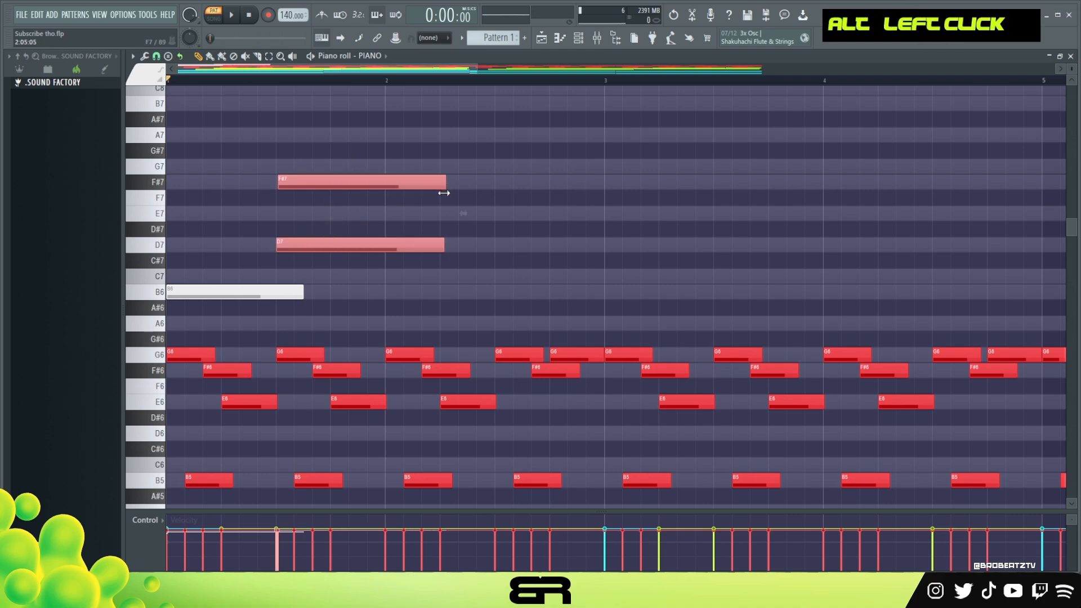
pyautogui.press('space')
pyautogui.rightClick(557, 232)
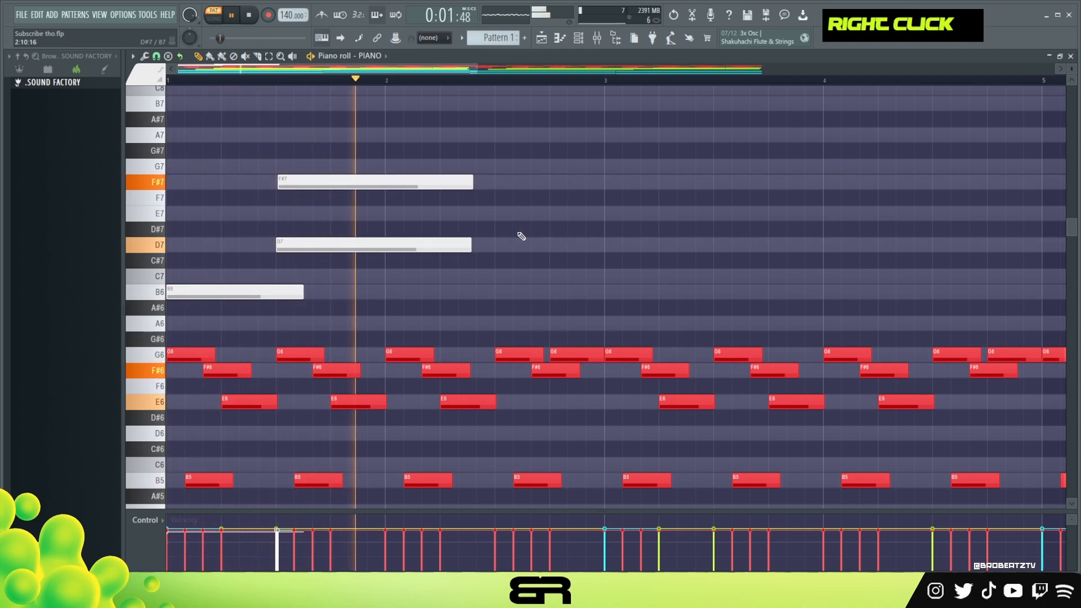
# Step: Copy the white B6 note to bar 2 step 9 and shorten the copy to about two steps
pyautogui.press('space')
pyautogui.keyDown('ctrl'); pyautogui.moveTo(255, 269); pyautogui.dragTo(538, 292); pyautogui.keyUp('ctrl')
pyautogui.keyDown('alt'); pyautogui.moveTo(629, 296); pyautogui.dragTo(517, 308); pyautogui.keyUp('alt')
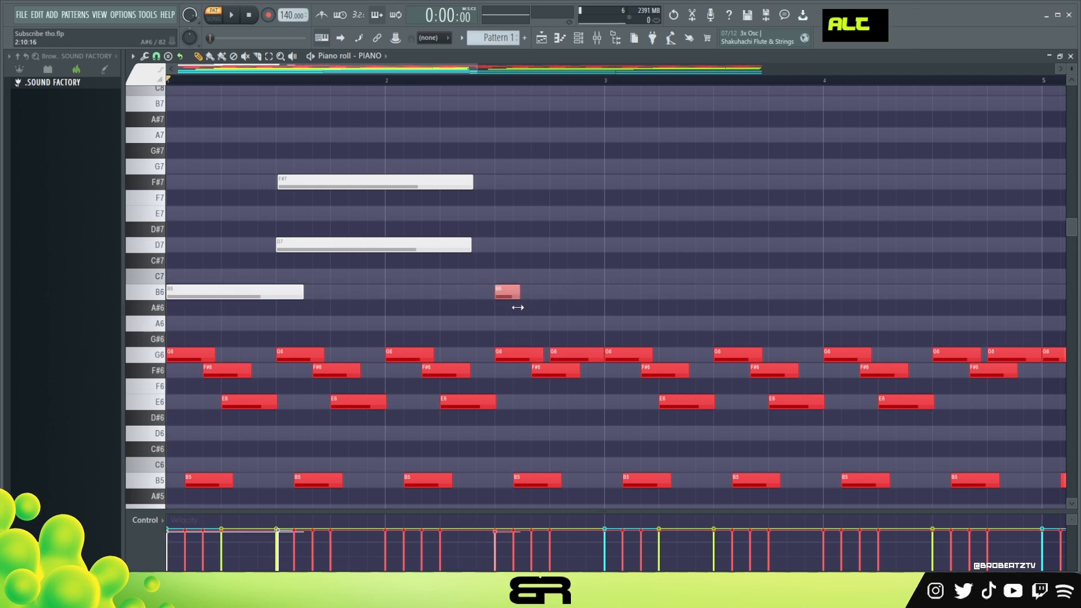
# Step: Add a short white B6 near bar 2 step 12, copy it down to A6 around step 14, and play the result
pyautogui.keyDown('alt'); pyautogui.click(541, 299); pyautogui.keyUp('alt')
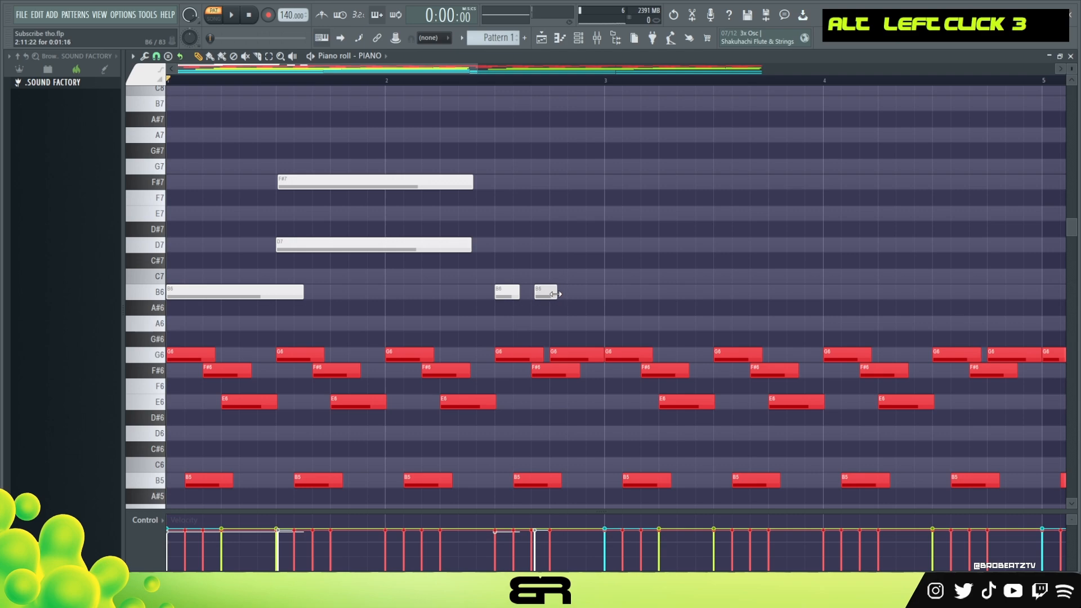
pyautogui.keyDown('shift'); pyautogui.scroll(3, 545, 291); pyautogui.keyUp('shift')
pyautogui.keyDown('ctrl'); pyautogui.click(543, 293); pyautogui.keyUp('ctrl')
pyautogui.keyDown('shift'); pyautogui.moveTo(543, 292); pyautogui.dragTo(578, 324); pyautogui.keyUp('shift')
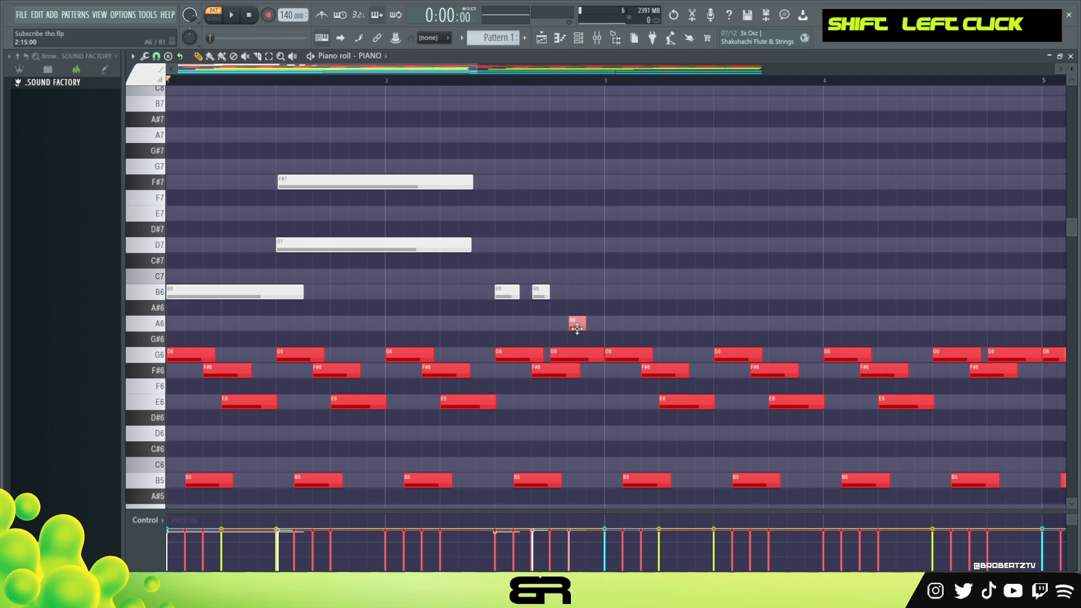
pyautogui.press('space')
pyautogui.rightClick(561, 236)
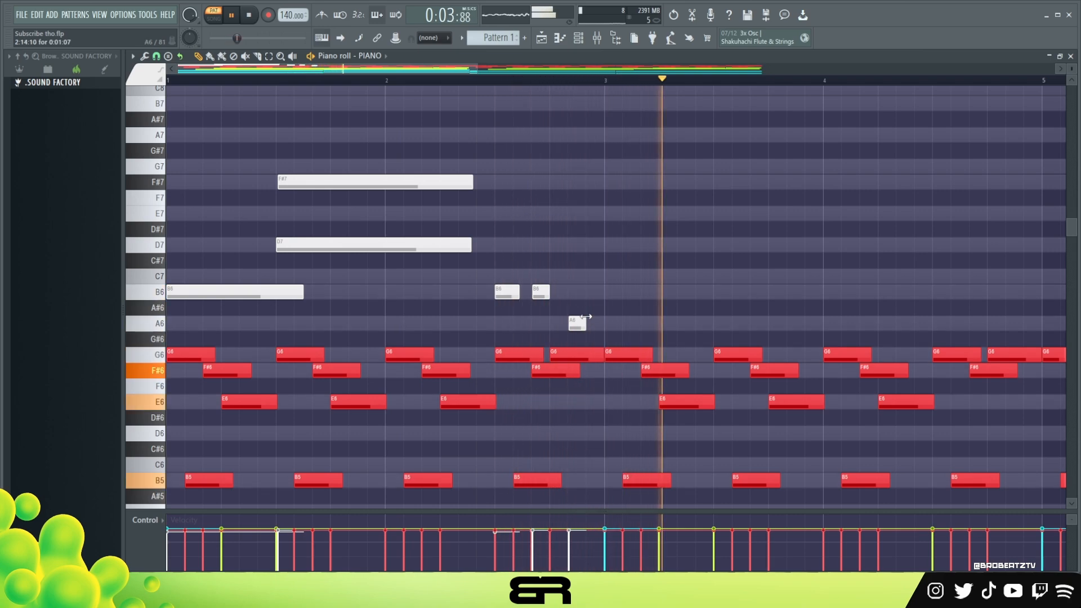
pyautogui.press('space')
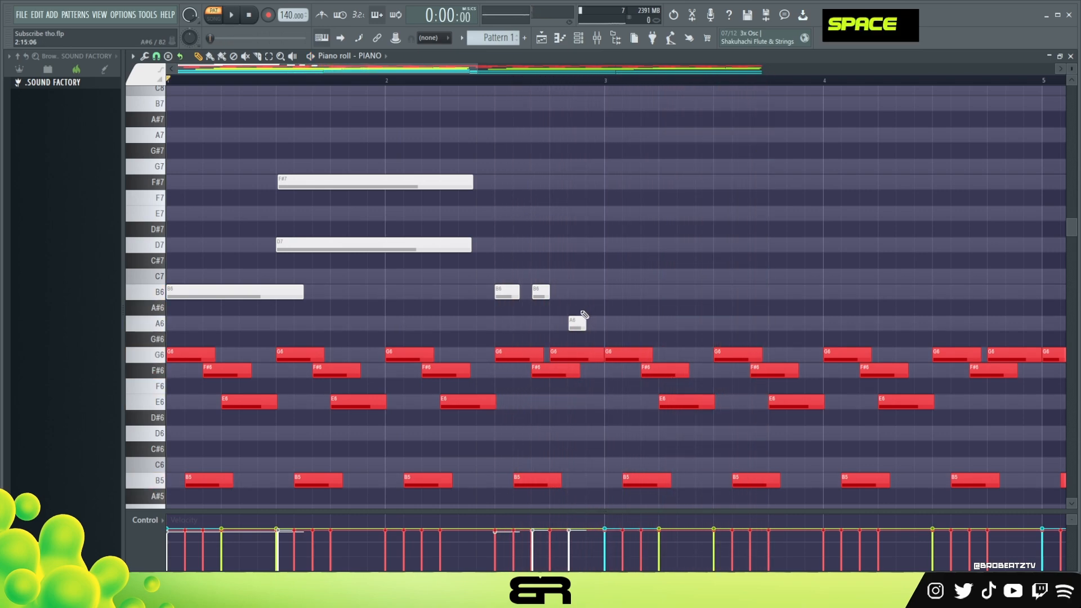
# Step: Copy the white D7 and F#7 notes to bar 3 step 9 as E7 and G7
pyautogui.scroll(3, 501, 191)
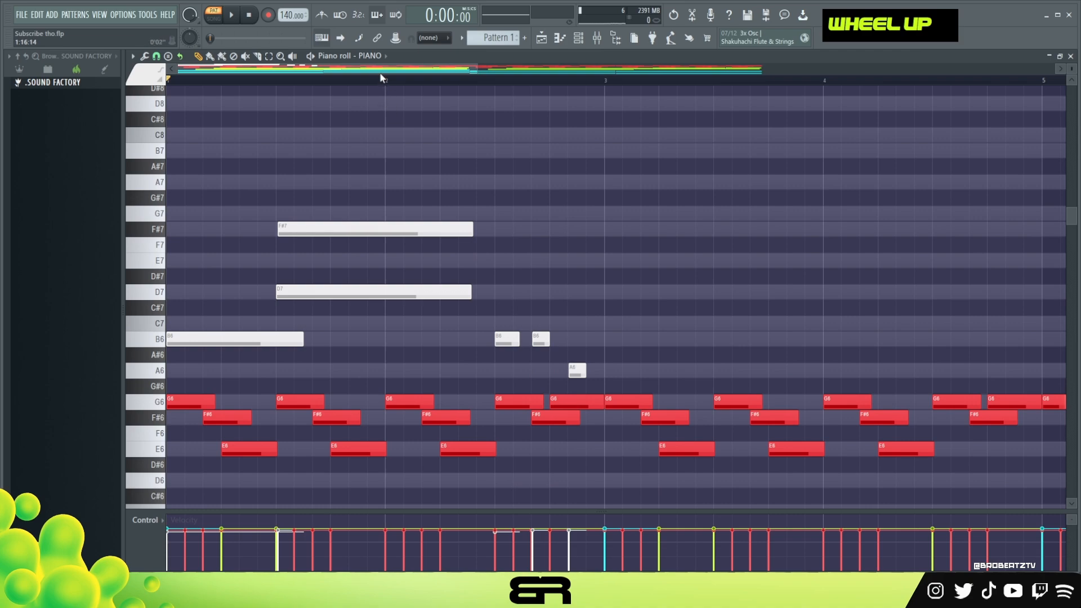
pyautogui.moveTo(474, 72); pyautogui.dragTo(512, 83)
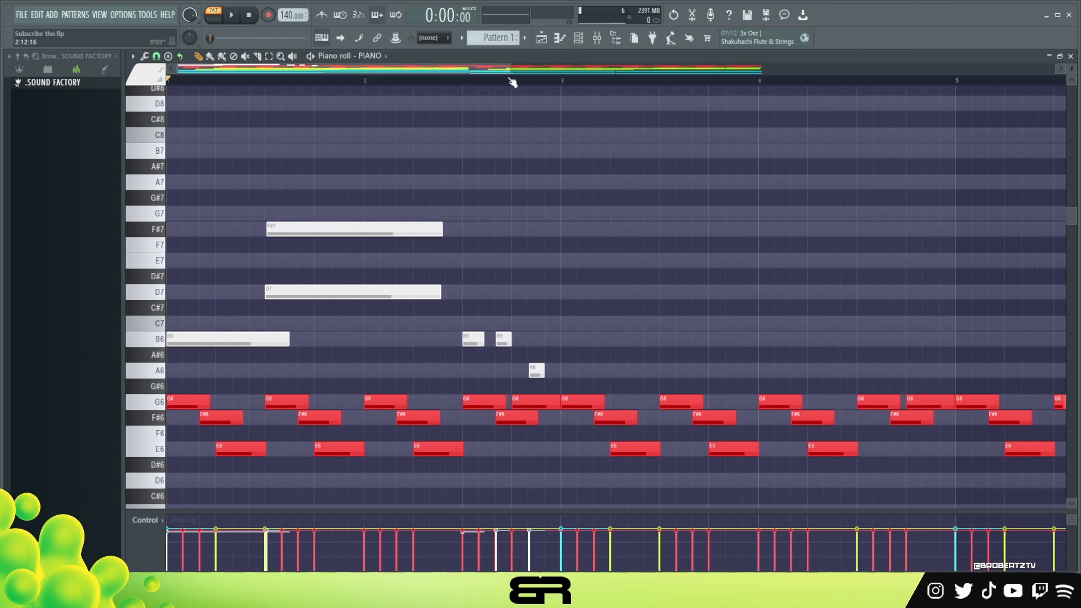
pyautogui.keyDown('ctrl'); pyautogui.moveTo(372, 176); pyautogui.dragTo(676, 268); pyautogui.keyUp('ctrl')
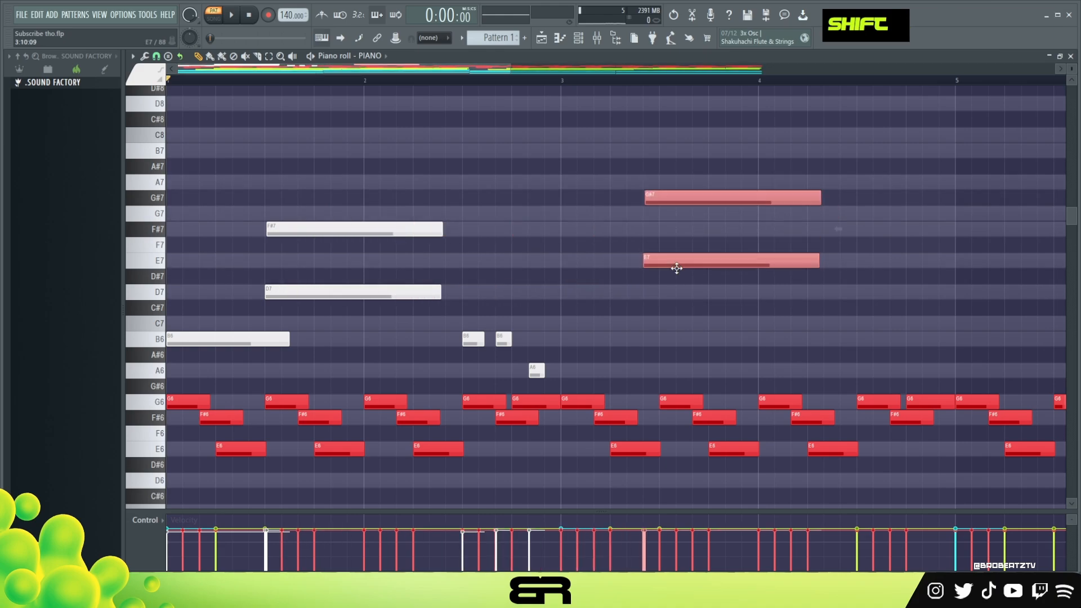
pyautogui.rightClick(693, 187)
pyautogui.keyDown('ctrl'); pyautogui.click(694, 200); pyautogui.keyUp('ctrl')
pyautogui.hotkey('shift', 'Down')
pyautogui.rightClick(693, 201)
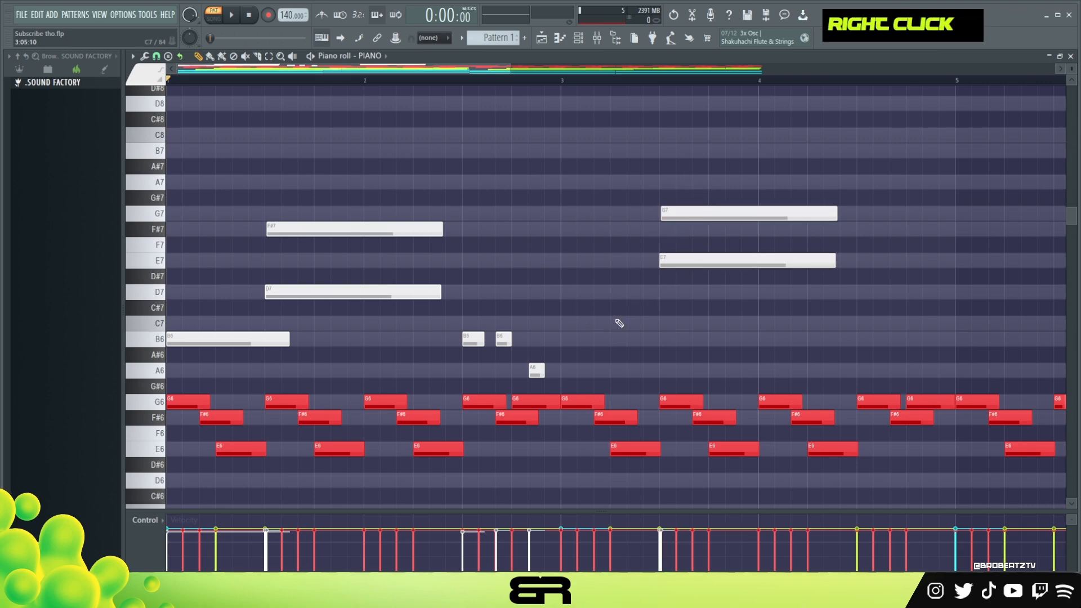
# Step: Enlarge the velocity lane to examine the note velocities, and shrink it back
pyautogui.moveTo(458, 512); pyautogui.dragTo(500, 246)
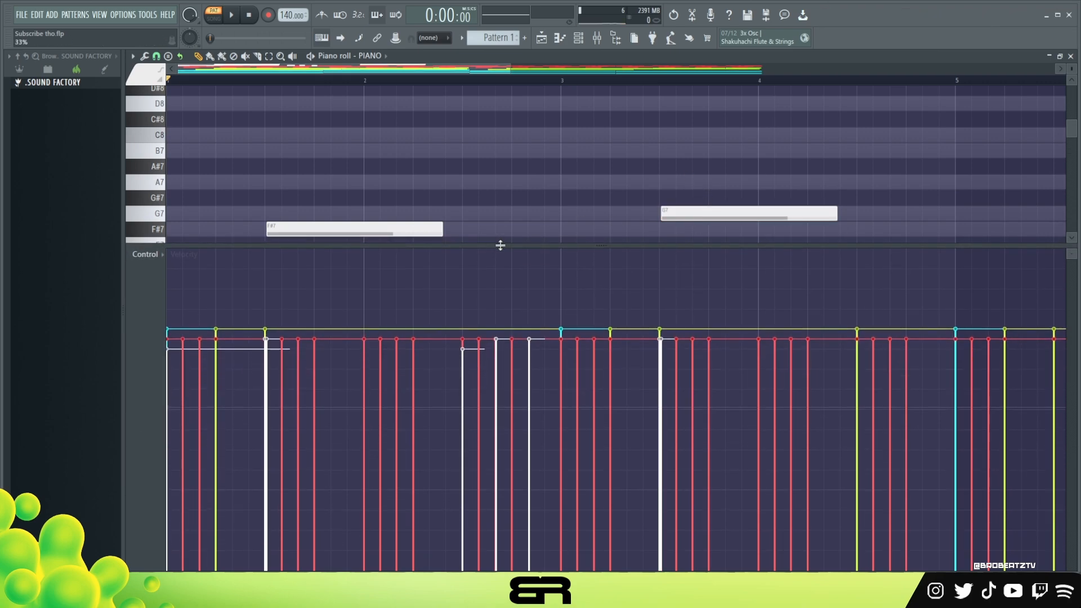
pyautogui.moveTo(500, 246); pyautogui.dragTo(475, 506)
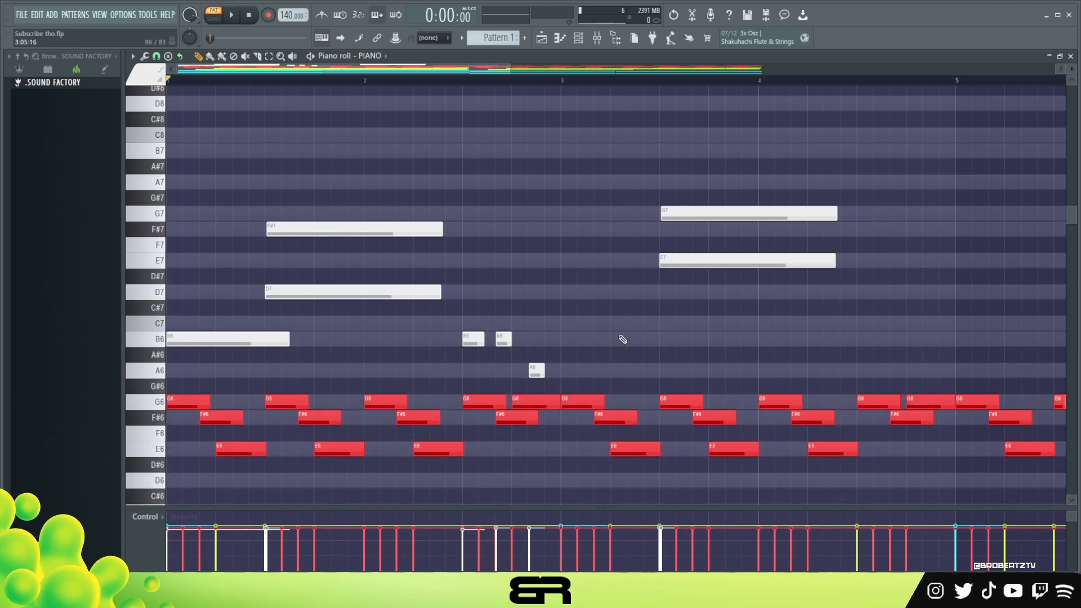
# Step: Copy the long white G7 note up to B7 in the last quarter of bar 3, and play the result
pyautogui.scroll(-1, 589, 282)
pyautogui.moveTo(611, 81); pyautogui.dragTo(477, 81)
pyautogui.scroll(1, 558, 179)
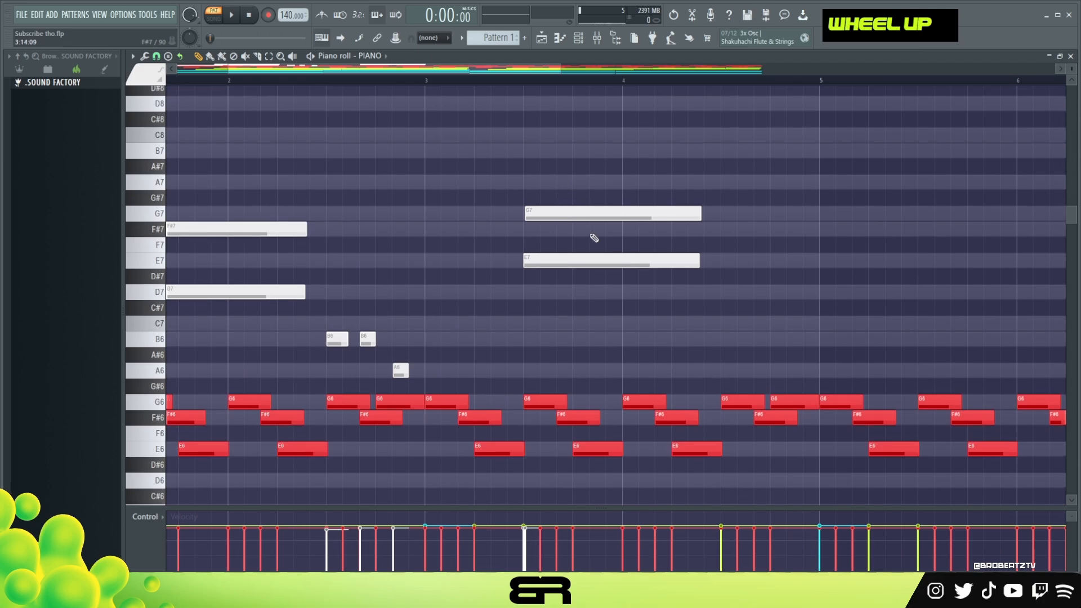
pyautogui.moveTo(580, 214); pyautogui.dragTo(597, 148)
pyautogui.scroll(3, 597, 82)
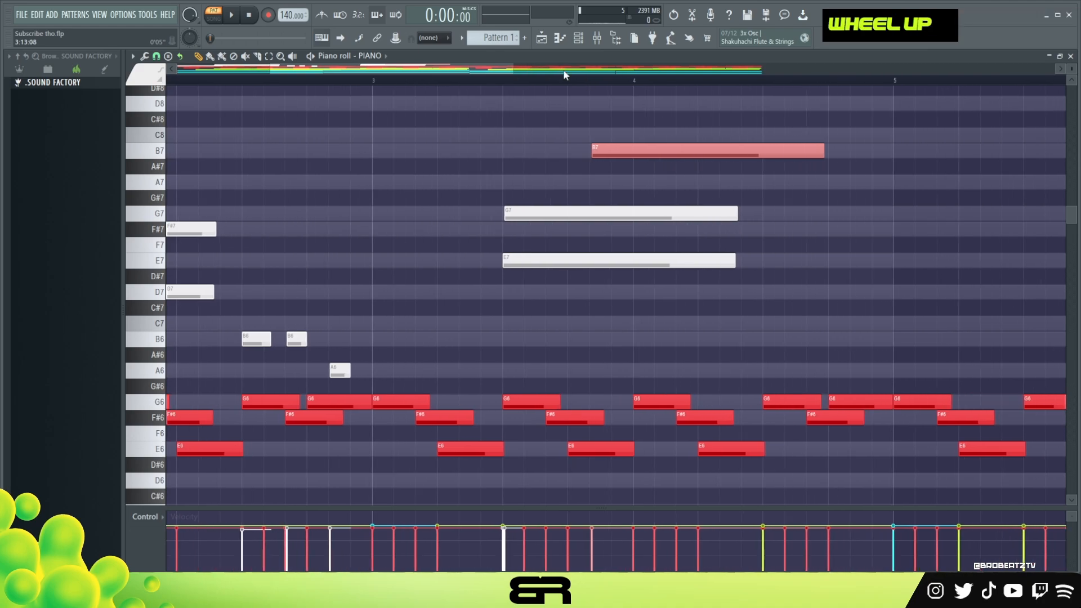
pyautogui.press('space')
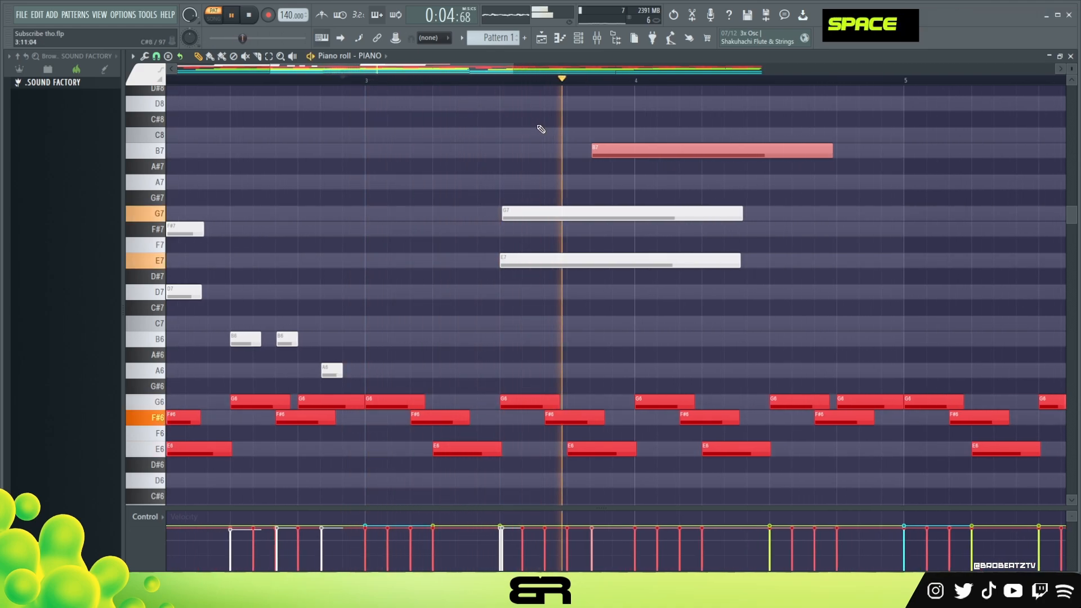
# Step: Move the white B7 note to the start of bar 4 and shorten it to less than one step
pyautogui.press('space')
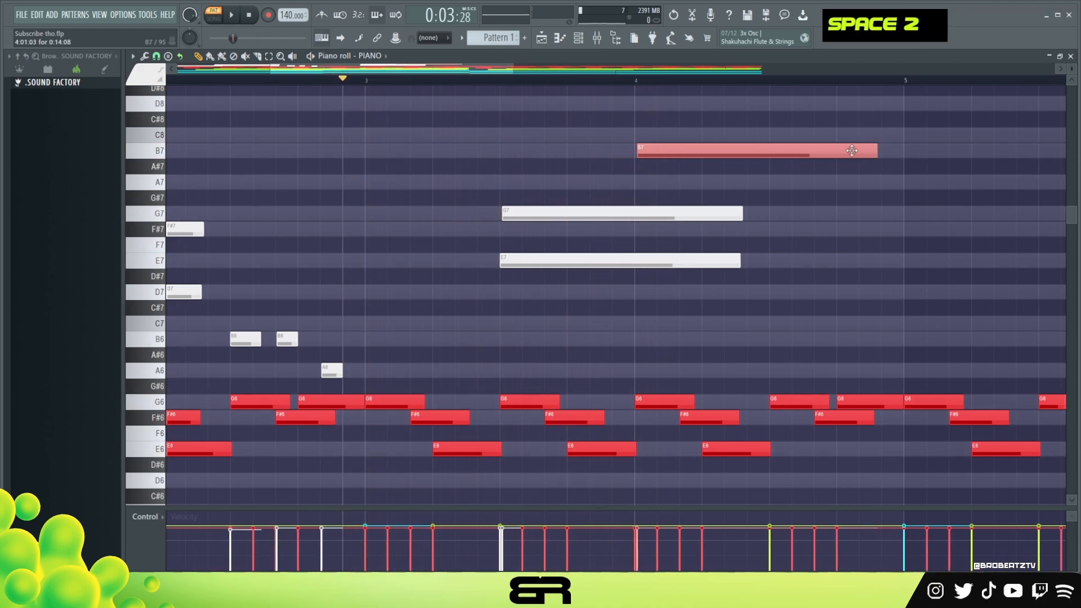
pyautogui.keyDown('shift'); pyautogui.scroll(1, 851, 150); pyautogui.keyUp('shift')
pyautogui.keyDown('alt'); pyautogui.moveTo(874, 152); pyautogui.dragTo(643, 169); pyautogui.keyUp('alt')
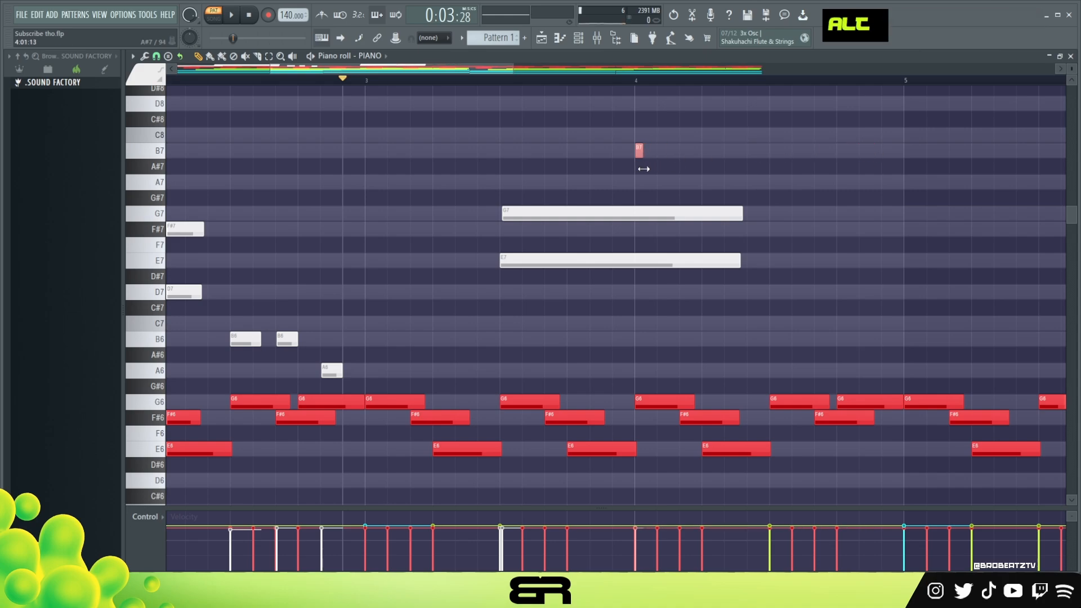
# Step: Place a C8 note right after the short B7 and a D8 note at bar 4 step 5, each about three steps long, and play them
pyautogui.keyDown('alt'); pyautogui.click(651, 135); pyautogui.keyUp('alt')
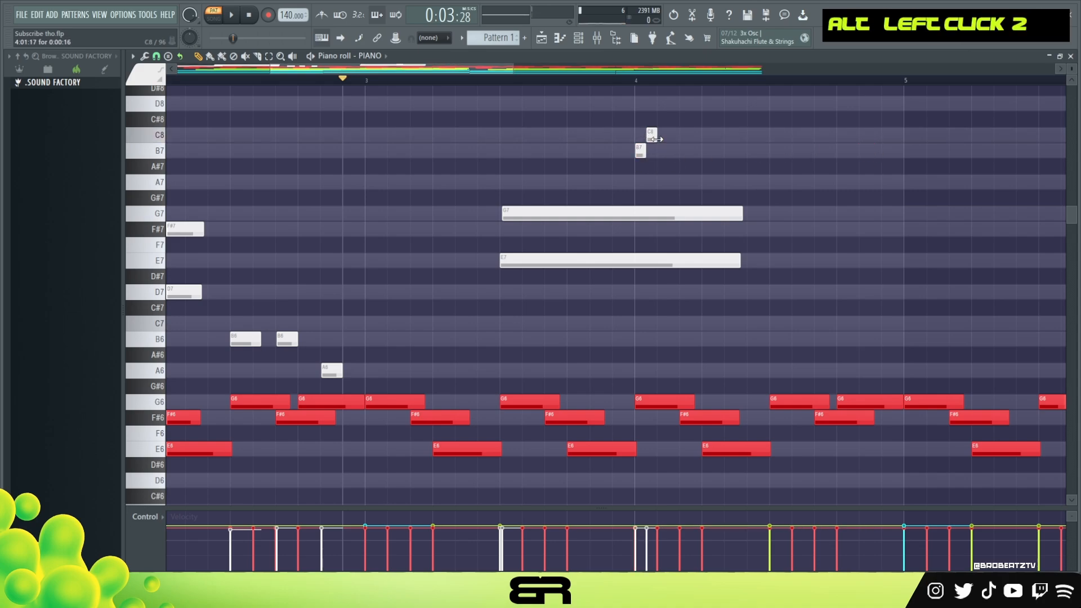
pyautogui.scroll(1, 695, 142)
pyautogui.keyDown('alt'); pyautogui.click(702, 151); pyautogui.keyUp('alt')
pyautogui.press('space')
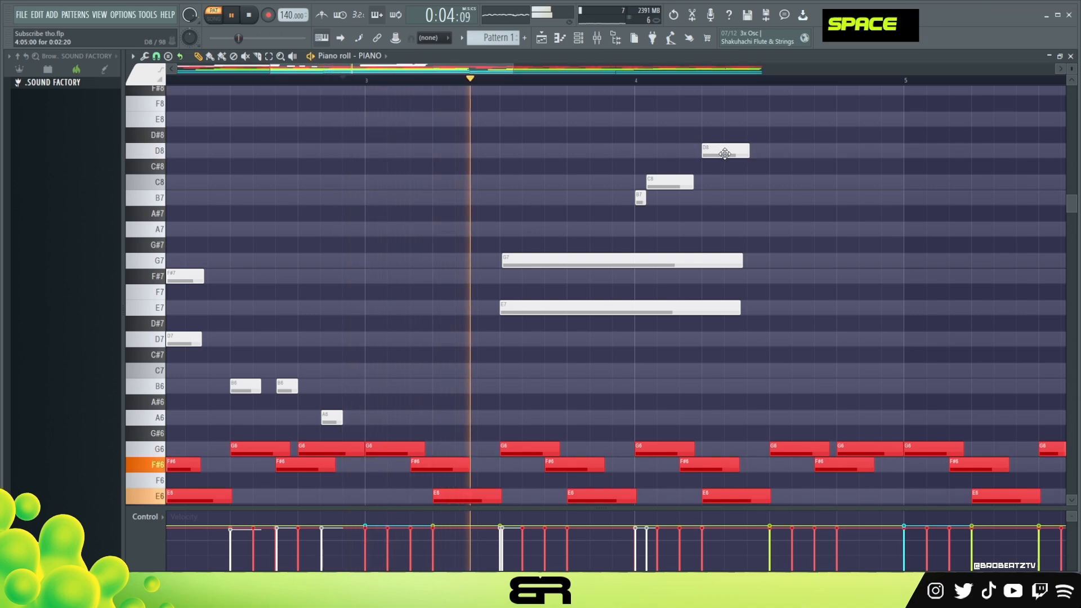
# Step: Place white B7 at bar 4 step 13, a short A7 just before bar 5, and G7 at the start of bar 5
pyautogui.press('space')
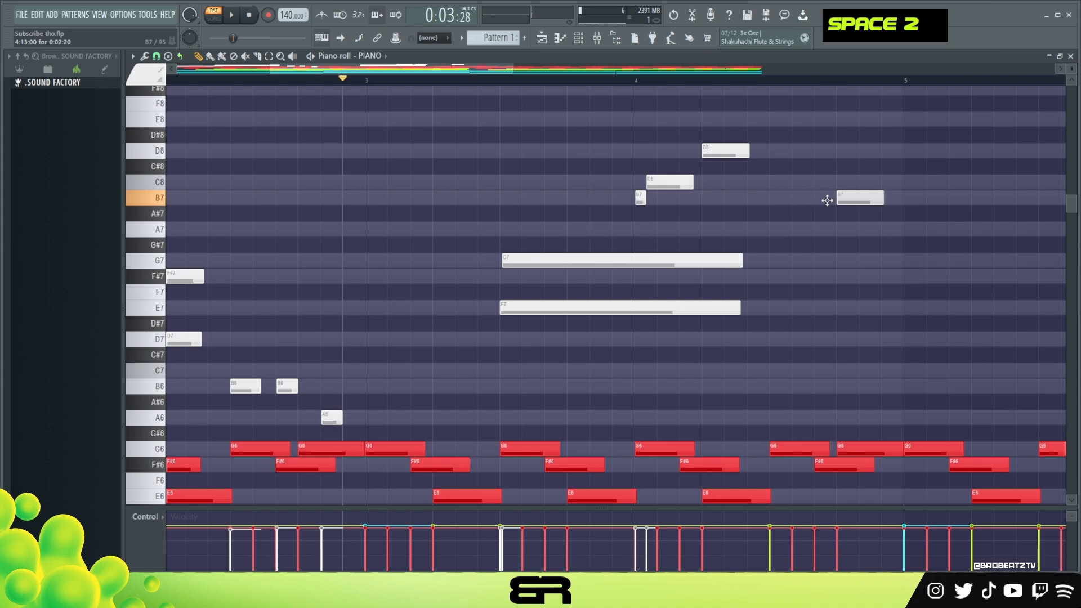
pyautogui.click(881, 229)
pyautogui.moveTo(923, 230); pyautogui.dragTo(896, 234)
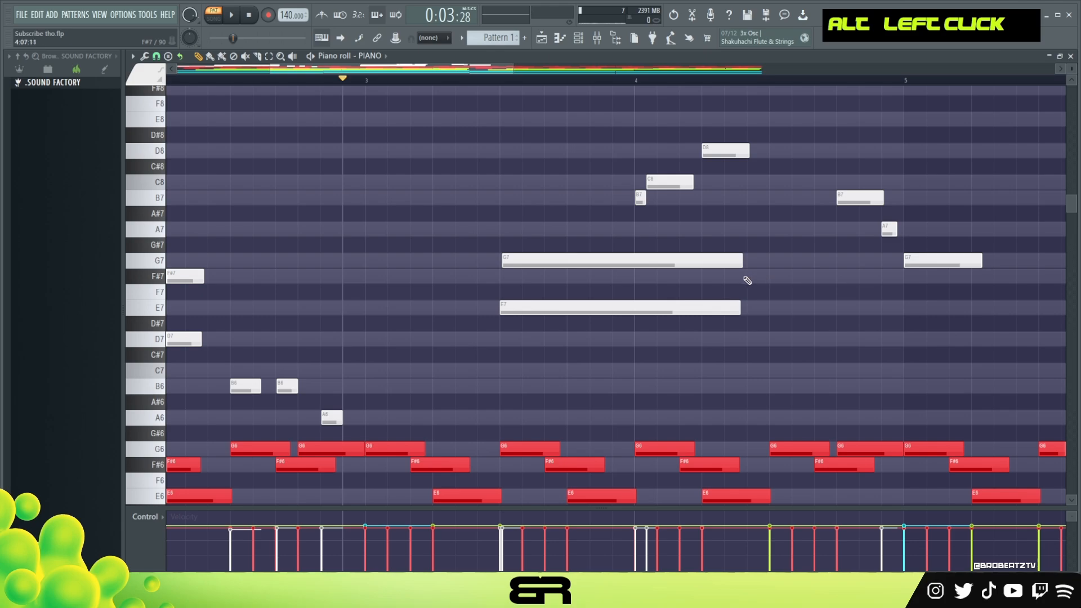
# Step: Lengthen the long G7 note to about bar 4 step 11 and D8 to about step 12, and play the result
pyautogui.moveTo(742, 260); pyautogui.dragTo(804, 258)
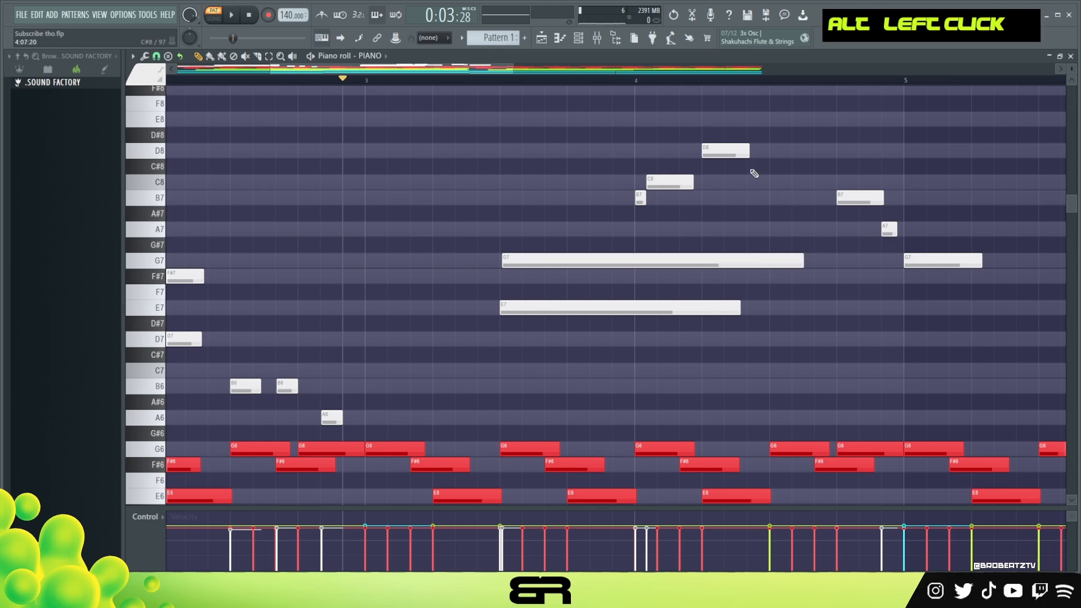
pyautogui.moveTo(749, 154); pyautogui.dragTo(797, 160)
pyautogui.scroll(-3, 799, 195)
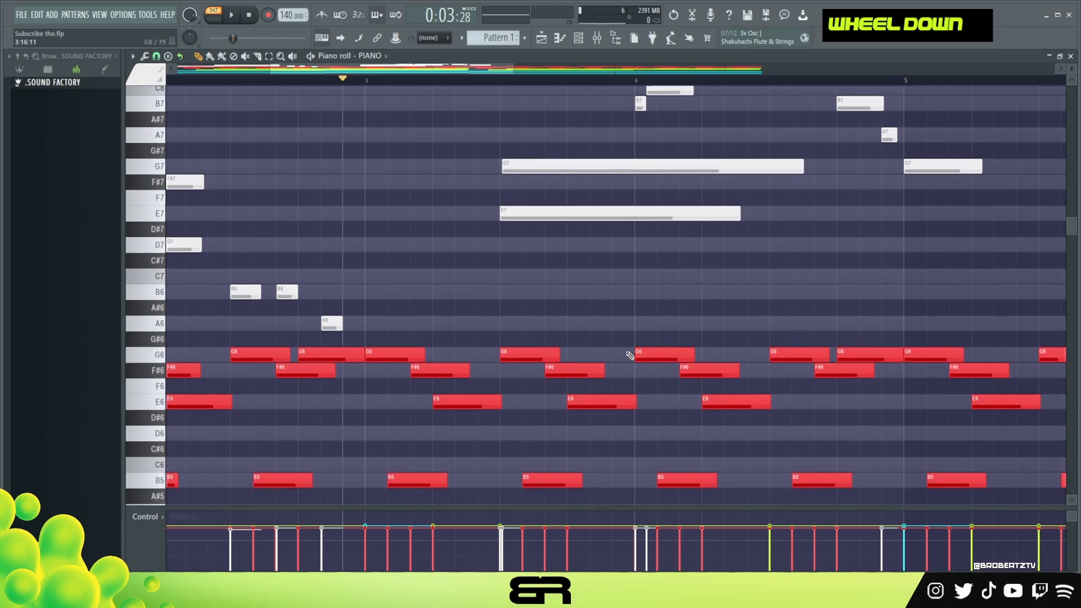
pyautogui.press('space')
pyautogui.scroll(2, 658, 284)
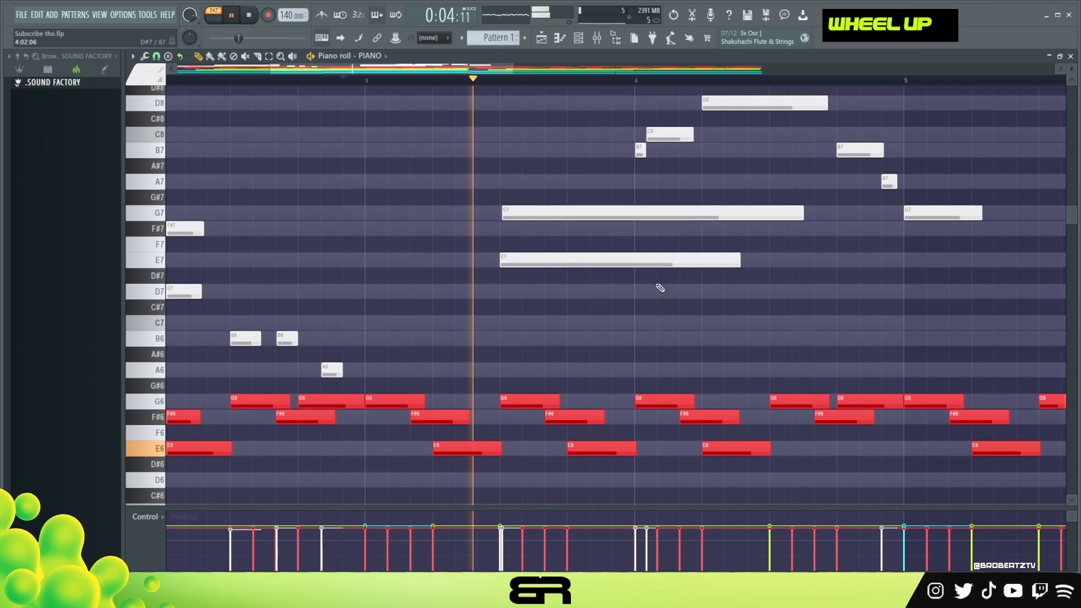
pyautogui.press('space')
# Step: Add a white D7 note about 3.5 steps long at bar 4 step 5
pyautogui.moveTo(185, 292)
pyautogui.mouseDown()
pyautogui.moveTo(904, 293)
pyautogui.moveTo(749, 293)
pyautogui.moveTo(763, 291)
pyautogui.mouseUp()
pyautogui.moveTo(369, 69)
pyautogui.mouseDown()
pyautogui.moveTo(287, 76)
pyautogui.moveTo(487, 79)
pyautogui.moveTo(358, 68)
pyautogui.mouseUp()
pyautogui.rightClick(646, 313)
# Step: Copy the short B6, B6 and A6 notes from bar 2 to the same position in bar 4, and play the result
pyautogui.keyDown('ctrl'); pyautogui.moveTo(355, 302); pyautogui.dragTo(505, 386); pyautogui.keyUp('ctrl')
pyautogui.keyDown('shift'); pyautogui.moveTo(363, 339); pyautogui.dragTo(906, 344); pyautogui.keyUp('shift')
pyautogui.moveTo(431, 72); pyautogui.dragTo(512, 96)
pyautogui.press('space')
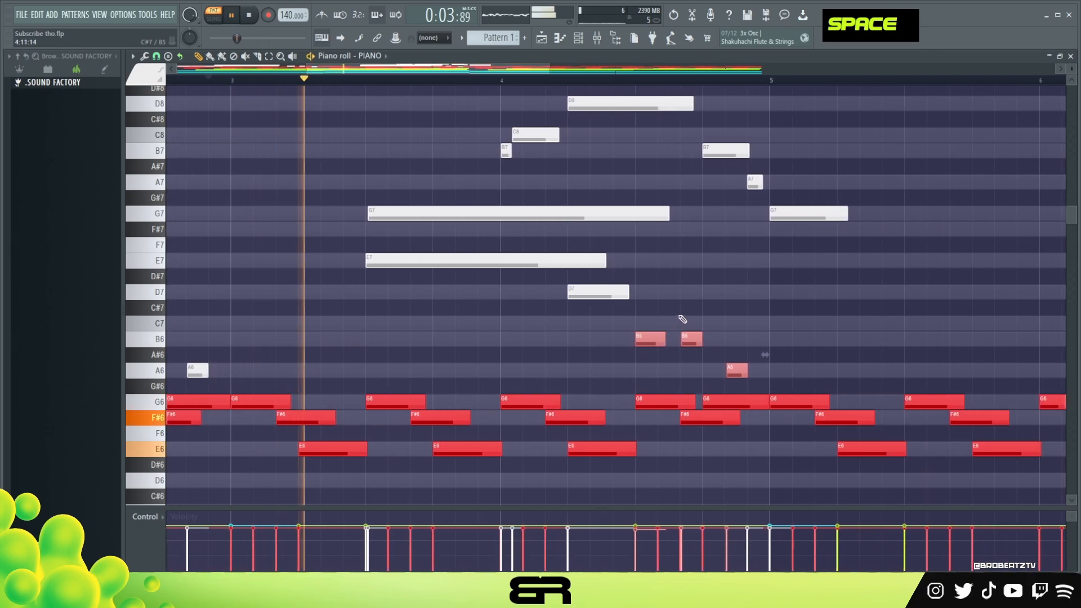
pyautogui.rightClick(743, 307)
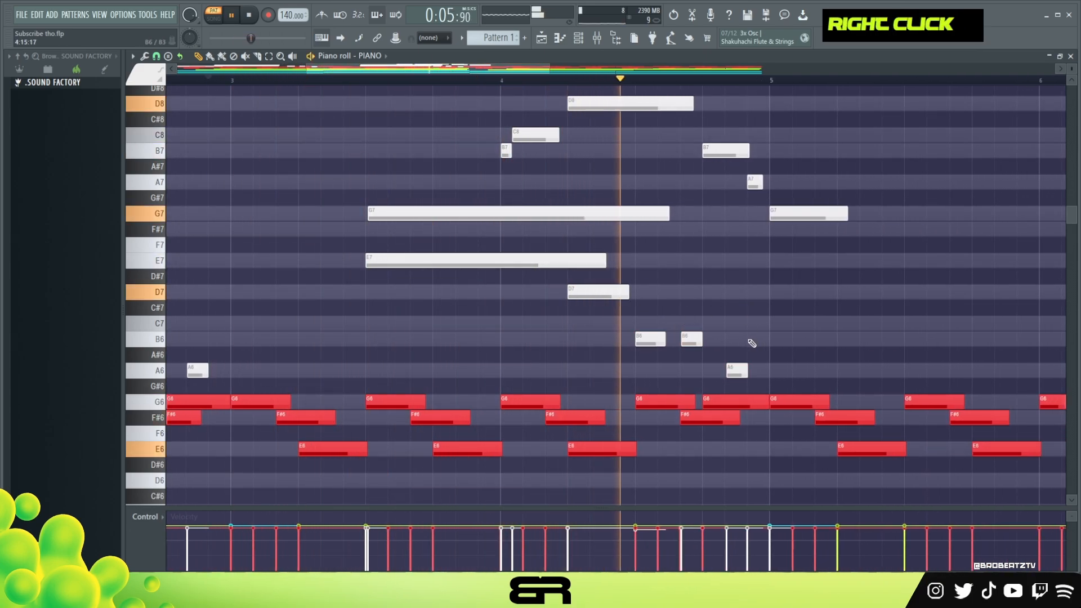
# Step: Raise the short A6 note at the end of bar 4 to D7 and play the phrase into bar 5
pyautogui.press('space')
pyautogui.keyDown('ctrl'); pyautogui.click(738, 369); pyautogui.keyUp('ctrl')
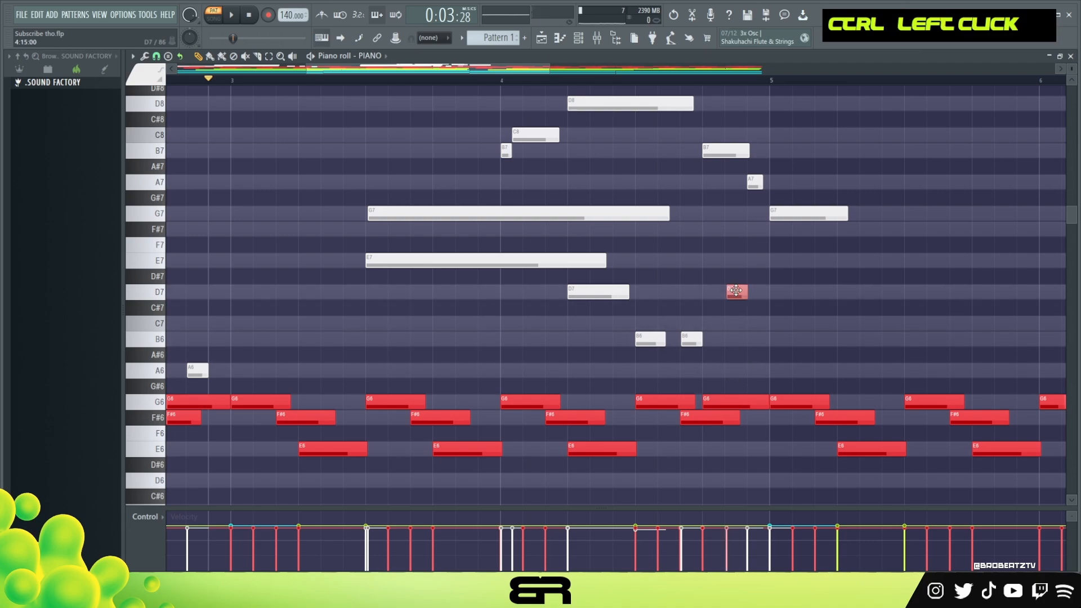
pyautogui.press('space')
pyautogui.rightClick(732, 304)
pyautogui.scroll(-3, 636, 84)
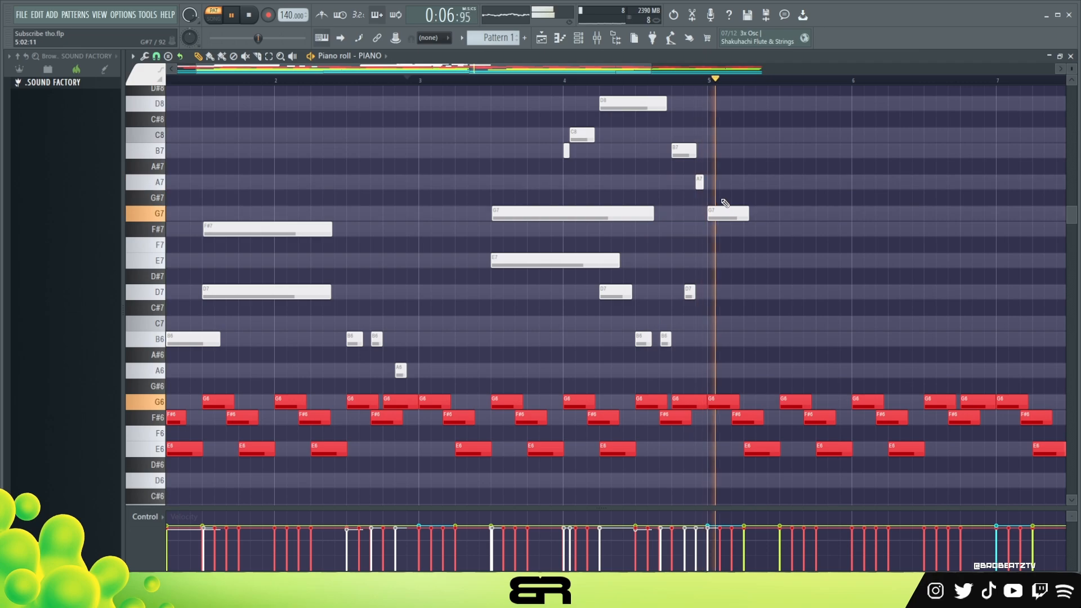
pyautogui.press('space')
# Step: Duplicate the white phrase from bars 1–4 into bars 5–8 and delete the surplus G7 note at bar 9
pyautogui.scroll(-2, 680, 80)
pyautogui.keyDown('ctrl'); pyautogui.click(601, 371); pyautogui.keyUp('ctrl')
pyautogui.moveTo(601, 371); pyautogui.dragTo(168, 83)
pyautogui.moveTo(191, 353); pyautogui.dragTo(634, 359)
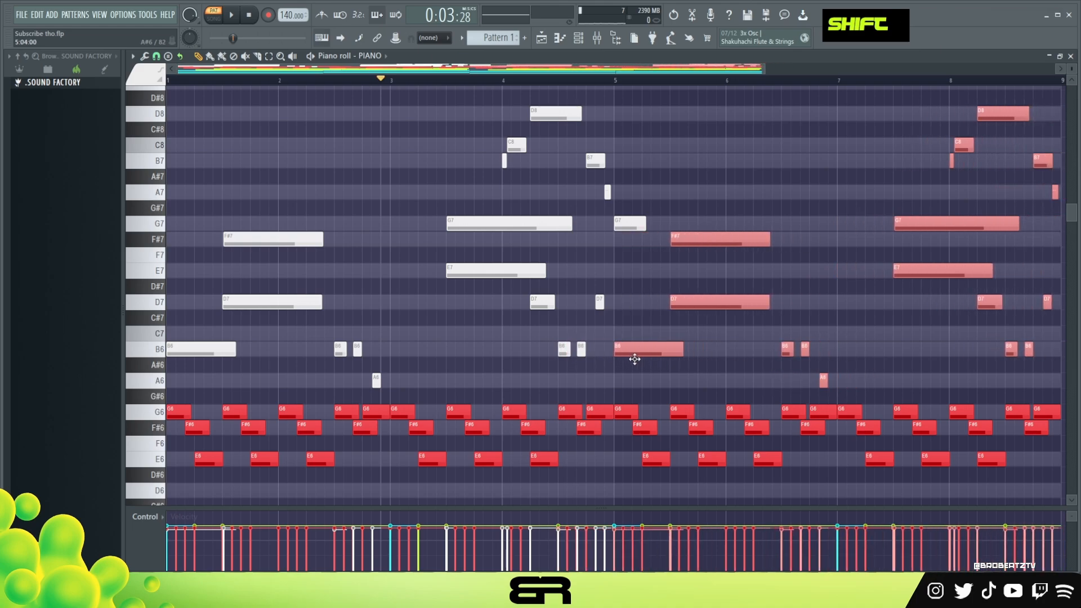
pyautogui.rightClick(577, 126)
pyautogui.moveTo(434, 72); pyautogui.dragTo(653, 102)
pyautogui.rightClick(740, 229)
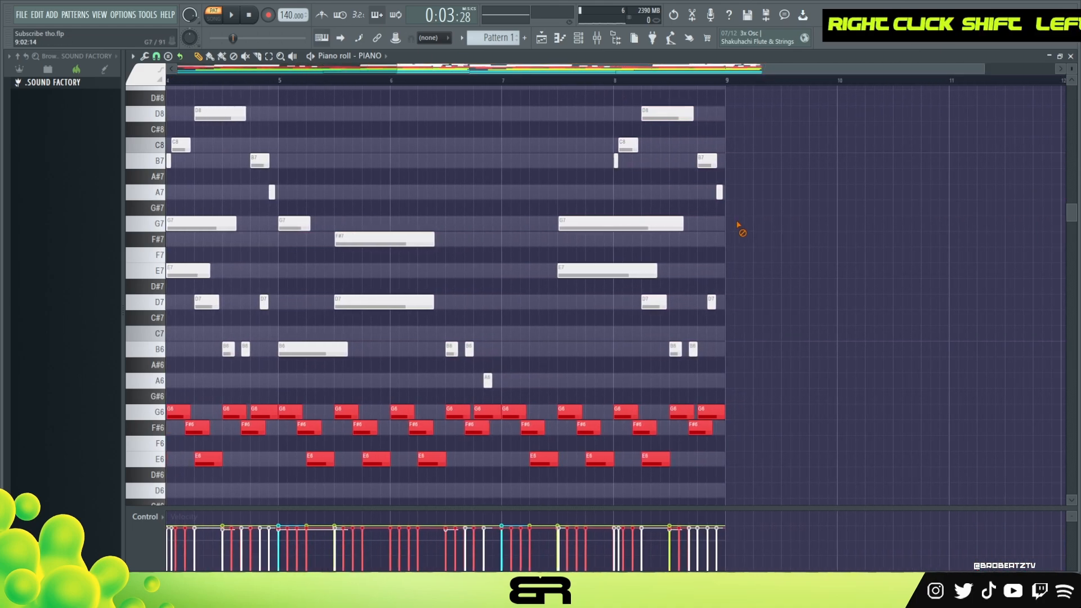
# Step: Move the bar 8 B7 note to step 9 and A7 to step 13, lengthen A7 to about 3.5 steps, and play the result
pyautogui.scroll(3, 703, 83)
pyautogui.moveTo(697, 135); pyautogui.dragTo(758, 201)
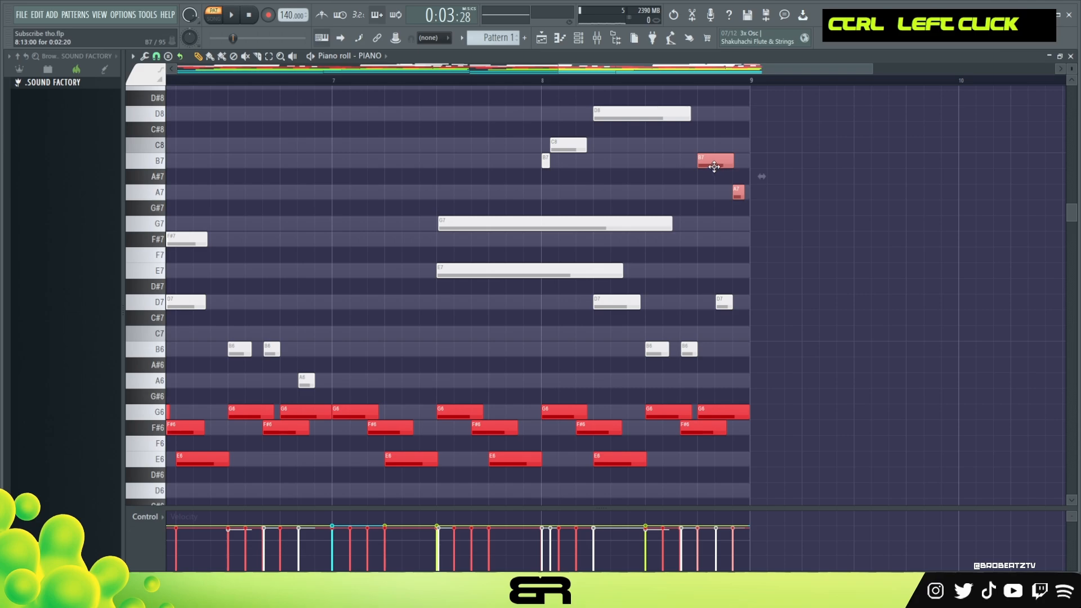
pyautogui.rightClick(677, 192)
pyautogui.moveTo(687, 194); pyautogui.dragTo(741, 197)
pyautogui.press('space')
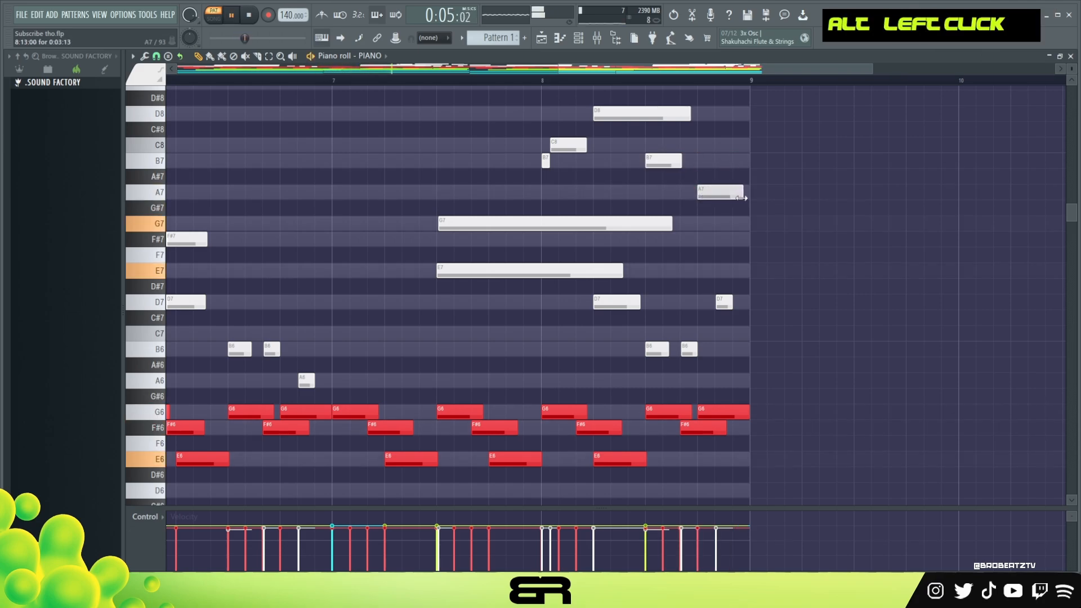
# Step: Play the complete eight-bar piano pattern to check all layers together
pyautogui.keyDown('ctrl'); pyautogui.rightClick(708, 221); pyautogui.keyUp('ctrl')
pyautogui.scroll(1, 769, 147)
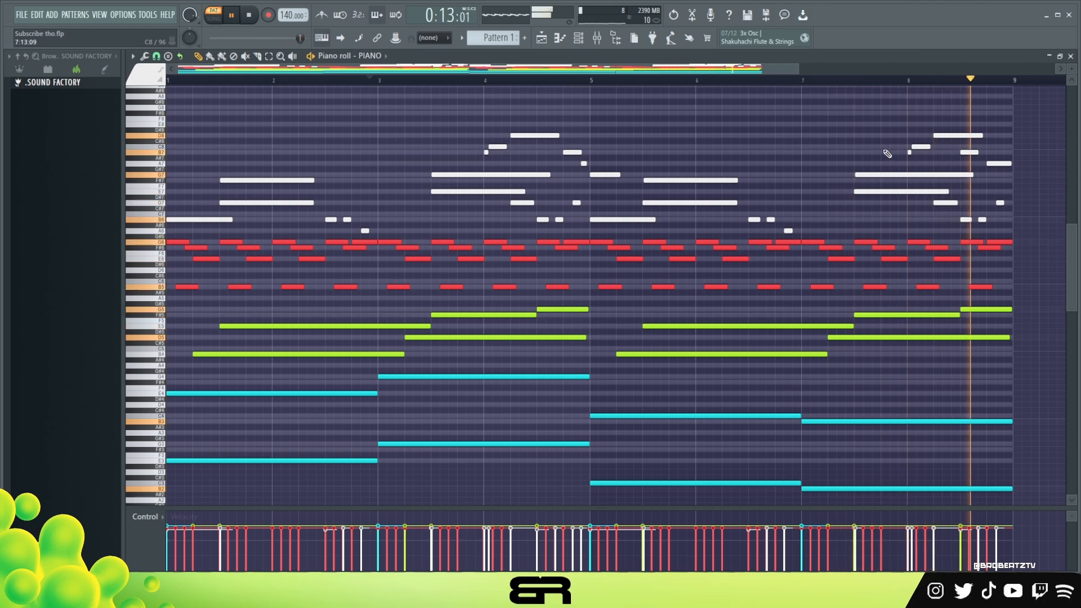
pyautogui.press('space')
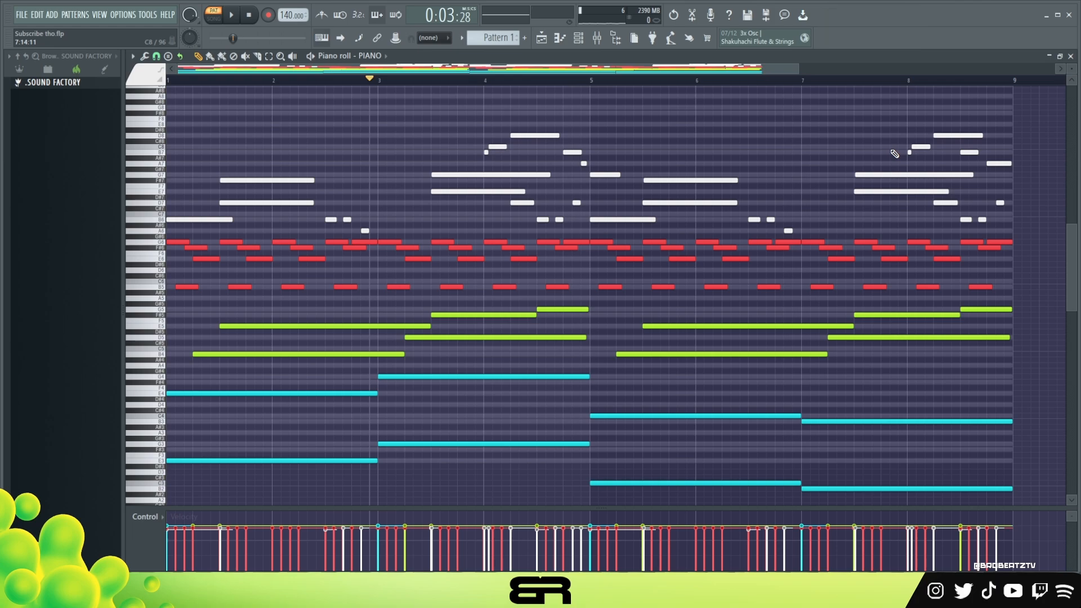
# Step: Open the FLUTE channel's piano roll and play the pattern from the start into bar 4
pyautogui.click(579, 40)
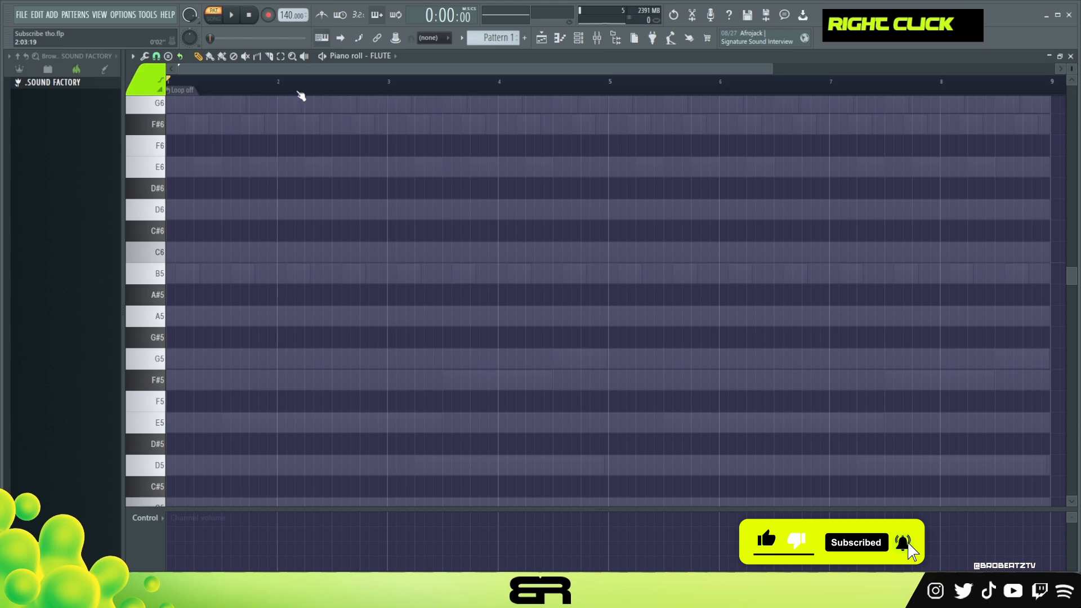
pyautogui.doubleClick(133, 82)
pyautogui.press('space')
pyautogui.press('space')
pyautogui.press('space')
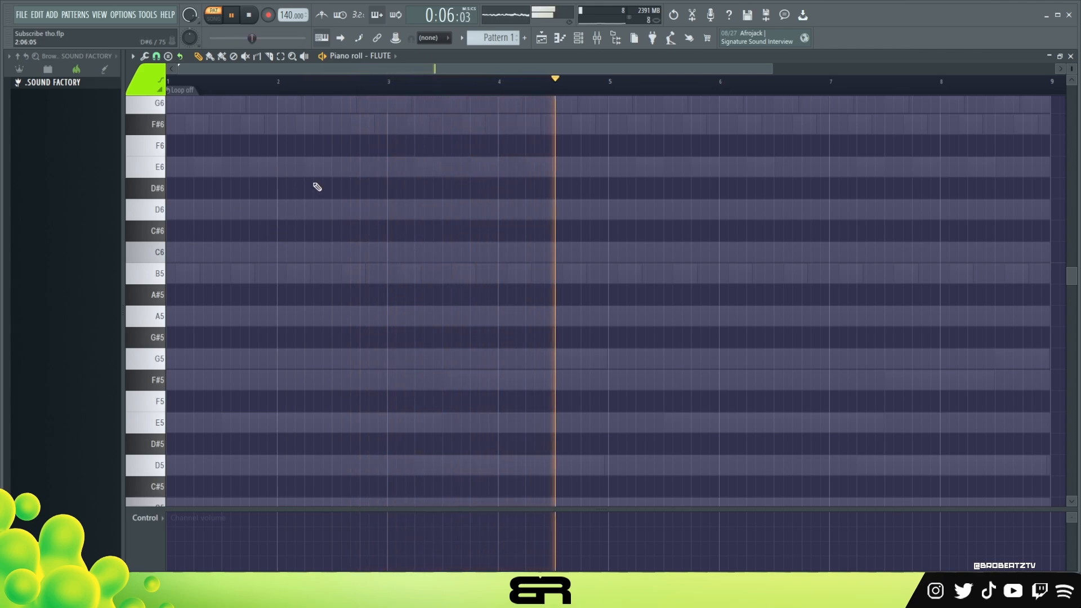
pyautogui.press('space')
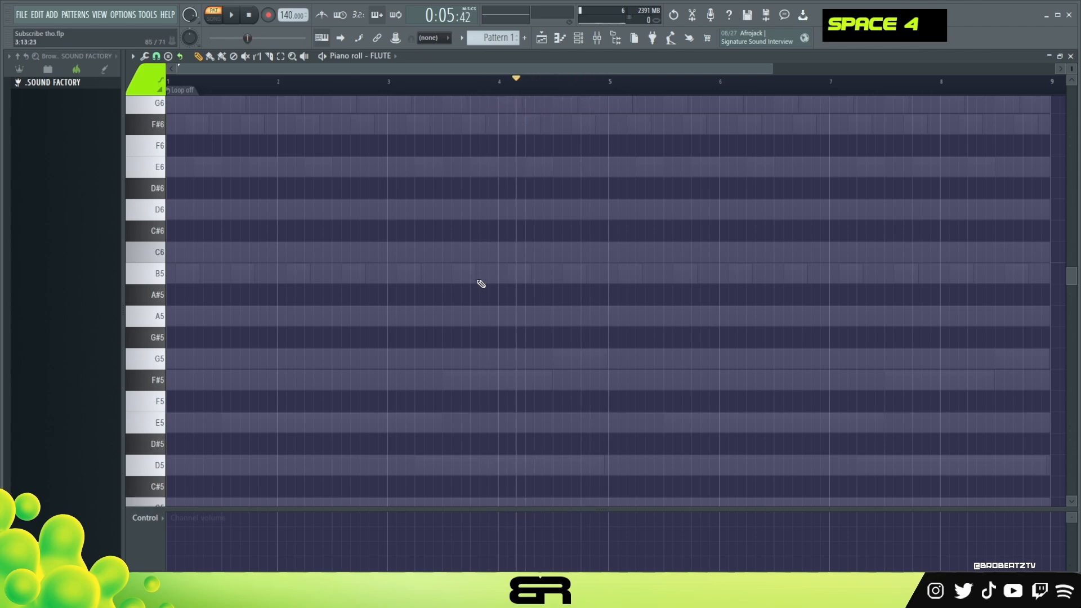
# Step: Place an E5 flute note at step 5 of bar 4, remove the G5 and F#5 trial notes, and shorten E5 to about two steps
pyautogui.click(546, 360)
pyautogui.click(554, 380)
pyautogui.click(546, 423)
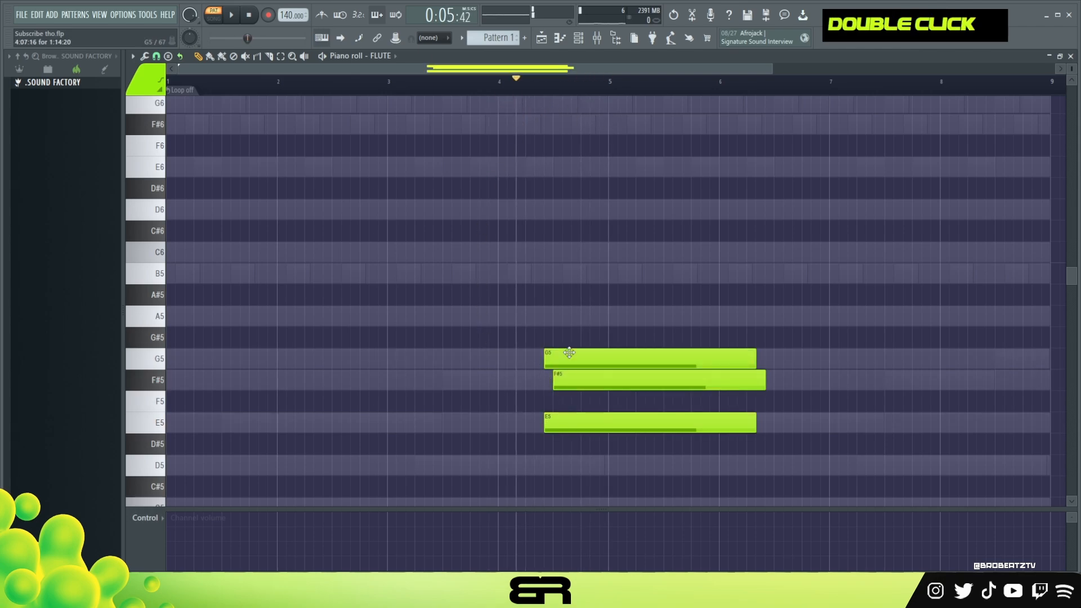
pyautogui.rightClick(560, 380)
pyautogui.rightClick(560, 358)
pyautogui.moveTo(567, 429); pyautogui.dragTo(541, 429)
pyautogui.scroll(3, 554, 425)
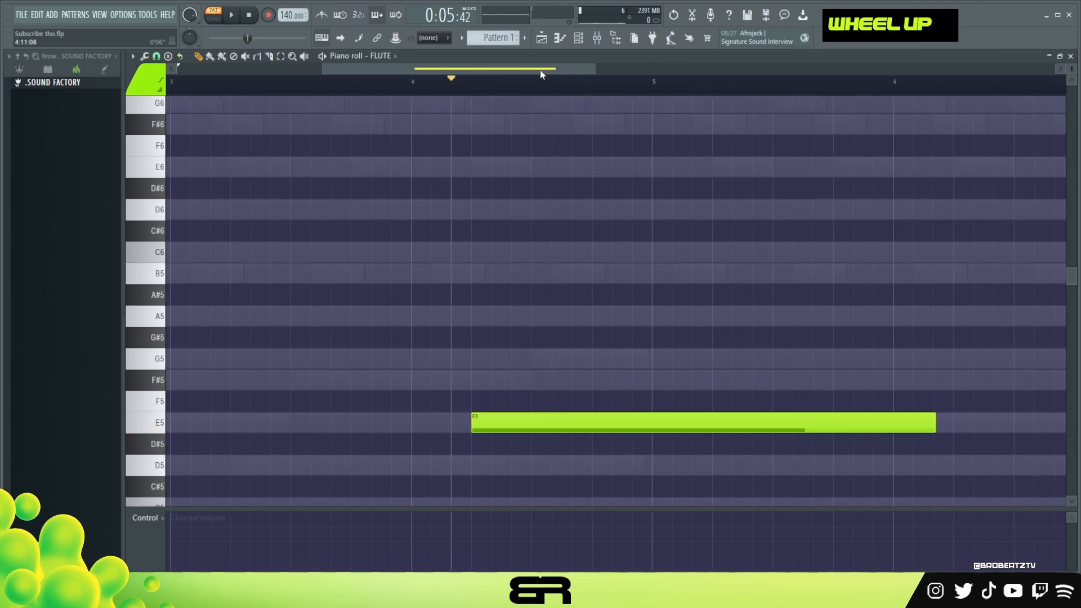
pyautogui.press('space')
pyautogui.moveTo(1020, 429); pyautogui.dragTo(580, 457)
# Step: Add an F#5 note about 4.5 steps long just after E5, copy both notes an octave higher from step 9, and play them
pyautogui.keyDown('alt'); pyautogui.click(576, 380); pyautogui.keyUp('alt')
pyautogui.moveTo(598, 379); pyautogui.dragTo(617, 430)
pyautogui.hotkey('ctrl', 'Up')
pyautogui.rightClick(574, 253)
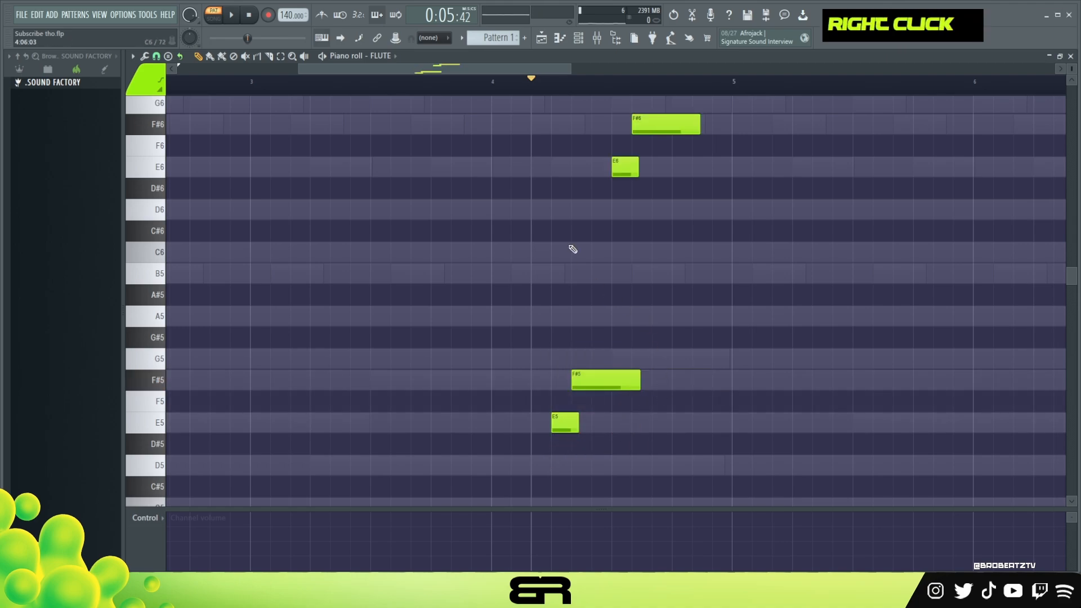
pyautogui.press('space')
pyautogui.press('space')
pyautogui.press('space')
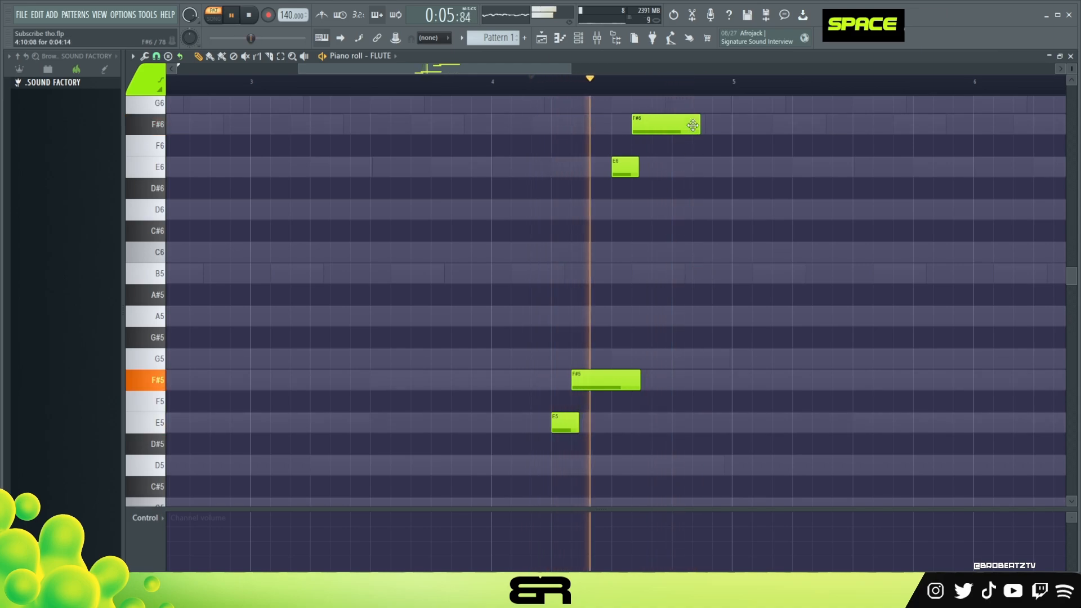
# Step: Lower the velocity of the E6 and F#6 flute notes slightly and play the phrase
pyautogui.keyDown('alt'); pyautogui.scroll(-2, 640, 193); pyautogui.keyUp('alt')
pyautogui.press('space')
pyautogui.press('space')
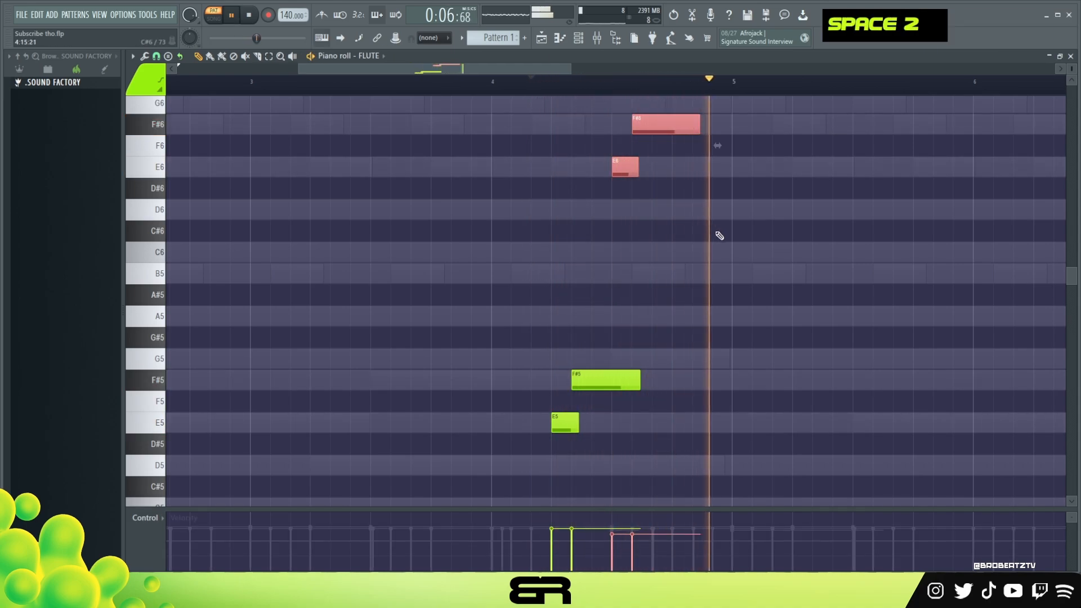
pyautogui.press('space')
# Step: Lengthen the F#6 note to the end of bar 4, add a B5 note just before bar 5, and play the phrase
pyautogui.rightClick(720, 182)
pyautogui.keyDown('alt'); pyautogui.click(715, 125); pyautogui.keyUp('alt')
pyautogui.rightClick(726, 125)
pyautogui.moveTo(700, 125); pyautogui.dragTo(749, 272)
pyautogui.keyDown('ctrl'); pyautogui.click(691, 122); pyautogui.keyUp('ctrl')
pyautogui.rightClick(776, 210)
pyautogui.rightClick(813, 125)
pyautogui.press('space')
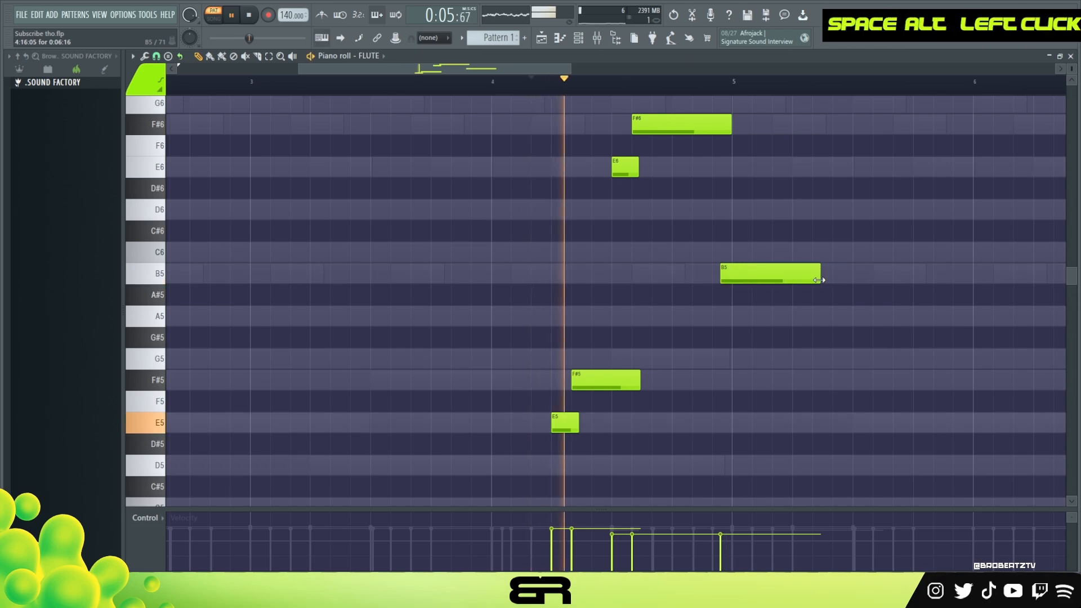
# Step: Lengthen the B5 flute note to about 21.5 steps so it ends in bar 6, and save the project
pyautogui.keyDown('alt'); pyautogui.moveTo(820, 275); pyautogui.dragTo(909, 275); pyautogui.keyUp('alt')
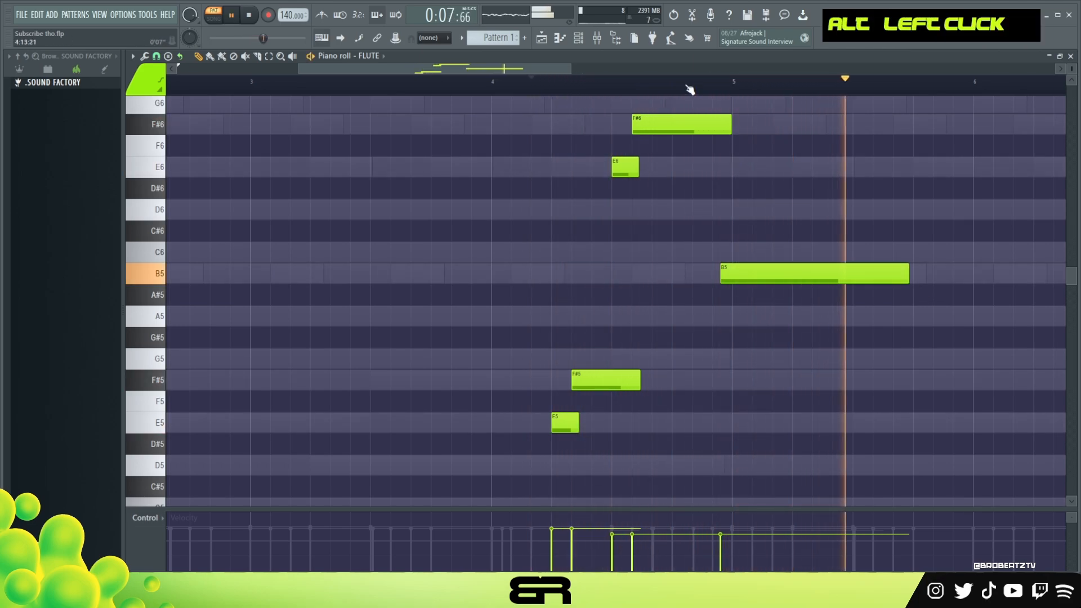
pyautogui.scroll(-3, 690, 87)
pyautogui.keyDown('alt'); pyautogui.moveTo(824, 281); pyautogui.dragTo(912, 283); pyautogui.keyUp('alt')
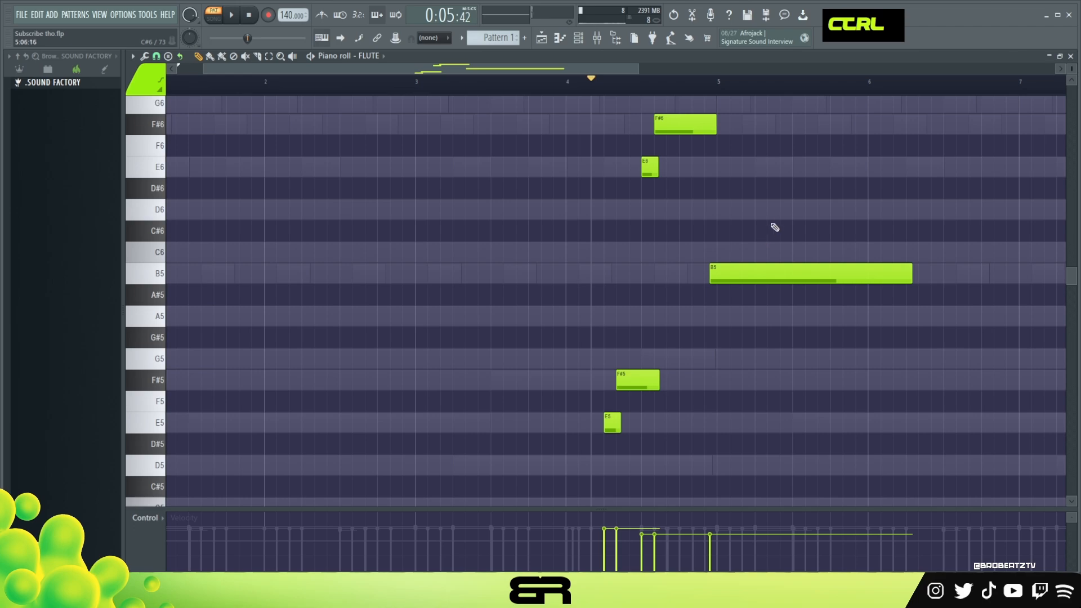
pyautogui.hotkey('ctrl', 's')
# Step: Set the flute notes to loop every 64 steps, with the loop point at the start of bar 5
pyautogui.scroll(-3, 321, 79)
pyautogui.doubleClick(358, 90)
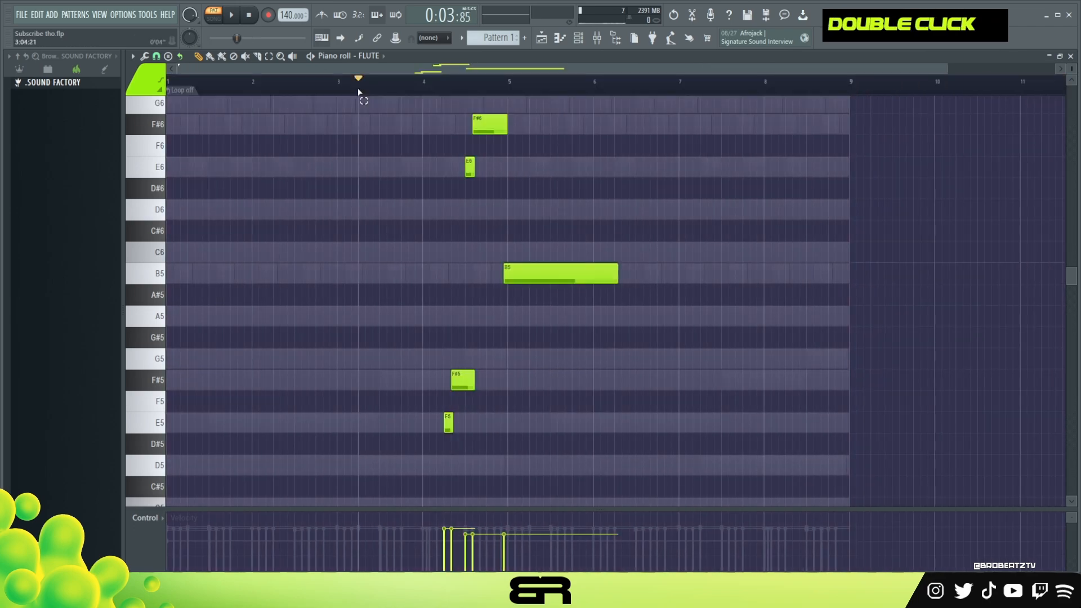
pyautogui.moveTo(178, 99); pyautogui.dragTo(511, 171)
pyautogui.rightClick(603, 181)
pyautogui.keyDown('ctrl'); pyautogui.rightClick(603, 181); pyautogui.keyUp('ctrl')
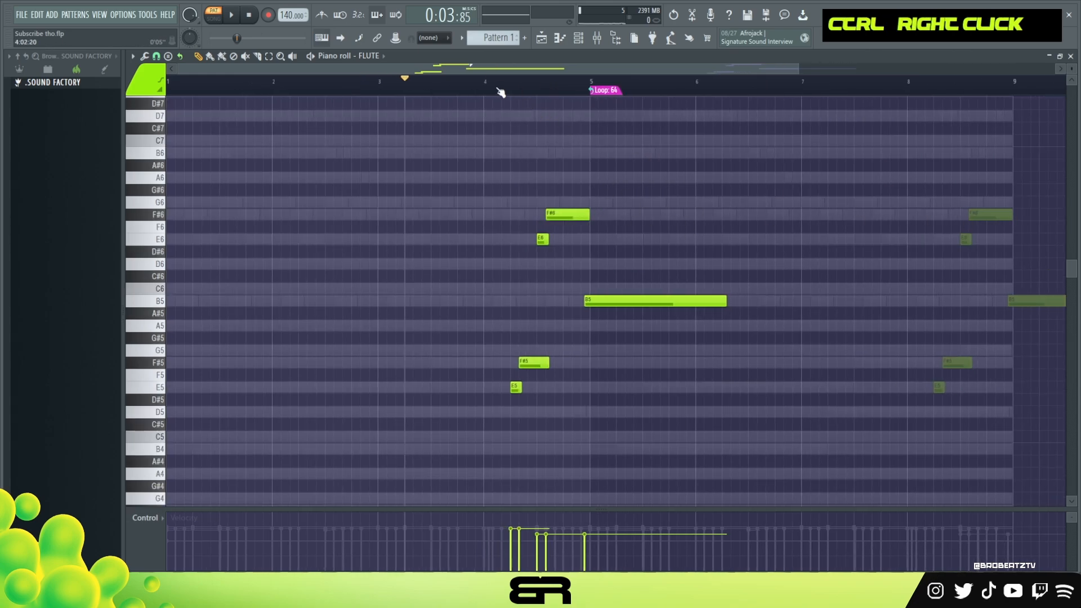
pyautogui.scroll(-2, 500, 90)
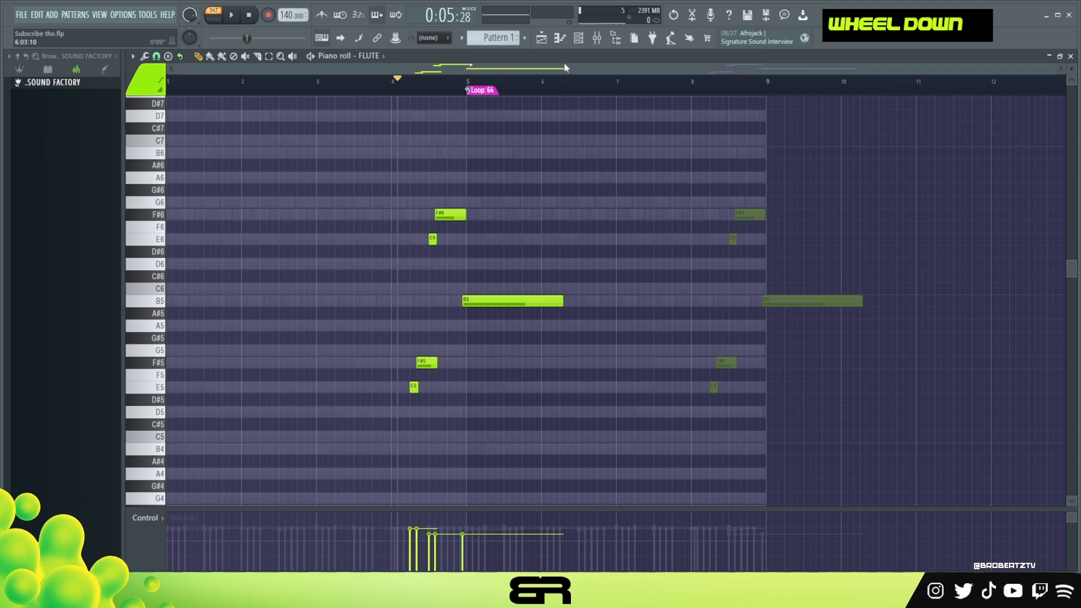
# Step: Copy the low E3, G3, C3 and B2 bass notes from the PIANO channel's piano roll
pyautogui.click(576, 47)
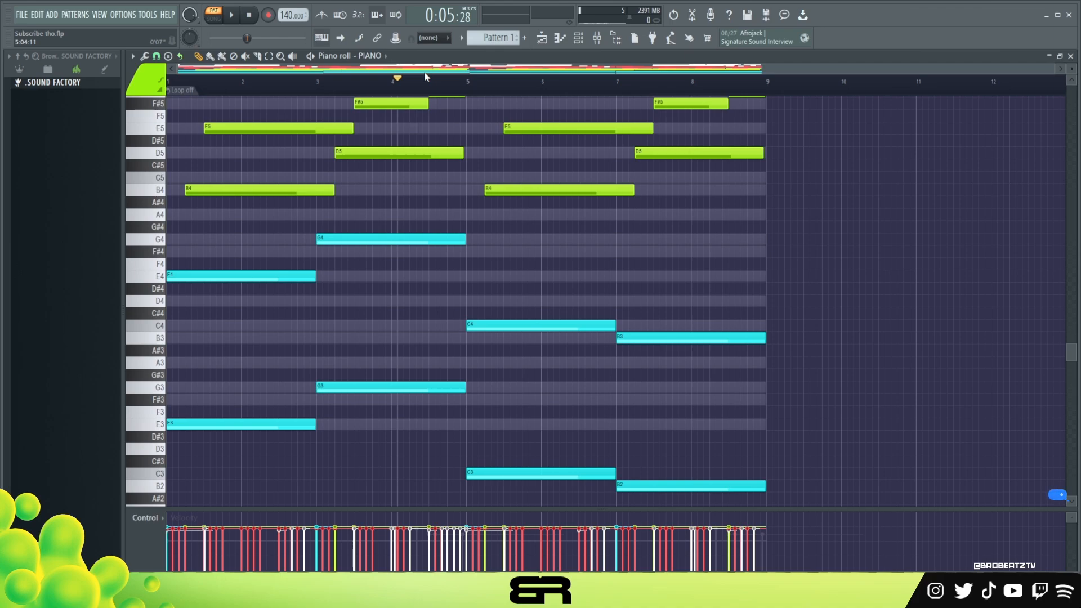
pyautogui.keyDown('ctrl'); pyautogui.click(225, 424); pyautogui.keyUp('ctrl')
pyautogui.keyDown('ctrl'); pyautogui.keyDown('shift'); pyautogui.click(391, 387); pyautogui.keyUp('shift'); pyautogui.keyUp('ctrl')
pyautogui.keyDown('ctrl'); pyautogui.keyDown('shift'); pyautogui.click(540, 473); pyautogui.keyUp('shift'); pyautogui.keyUp('ctrl')
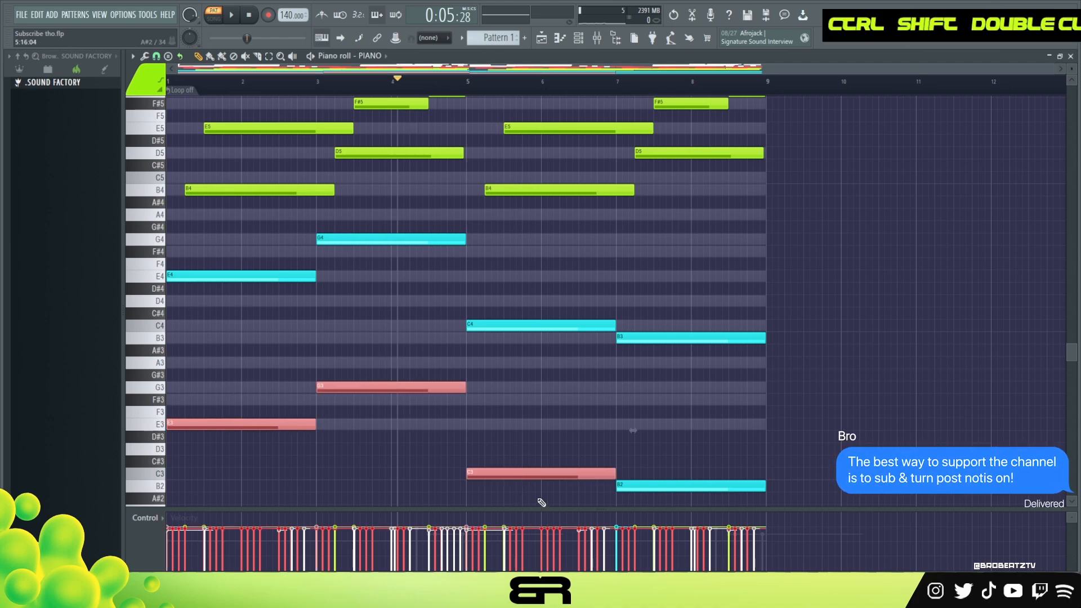
pyautogui.keyDown('ctrl'); pyautogui.keyDown('shift'); pyautogui.click(665, 484); pyautogui.keyUp('shift'); pyautogui.keyUp('ctrl')
pyautogui.hotkey('ctrl', 'c')
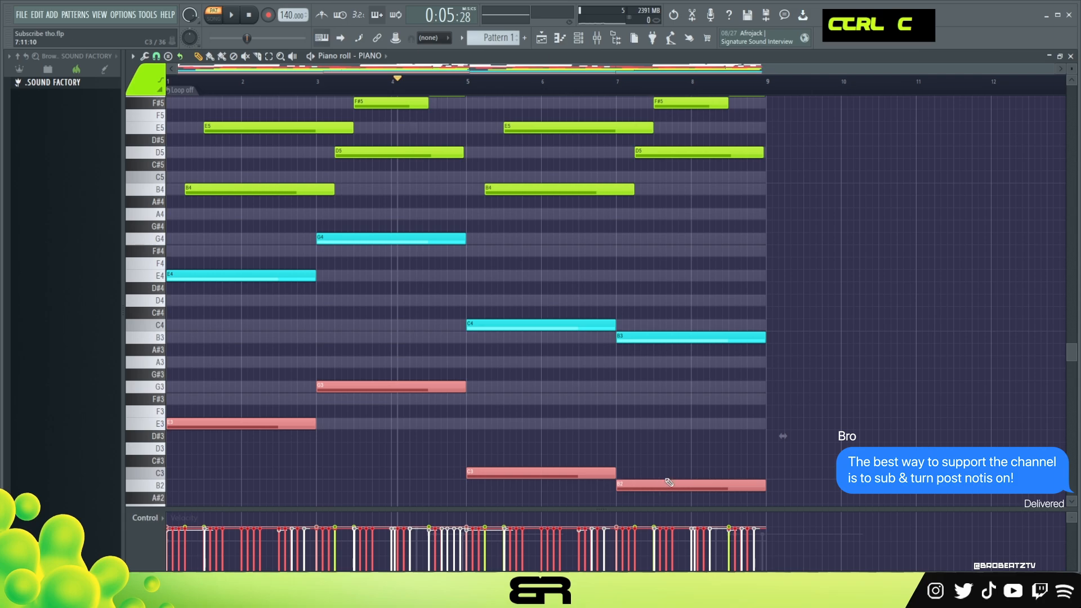
# Step: Paste the copied bass notes into the 808 channel's piano roll as short notes of about one step
pyautogui.click(588, 37)
pyautogui.rightClick(353, 180)
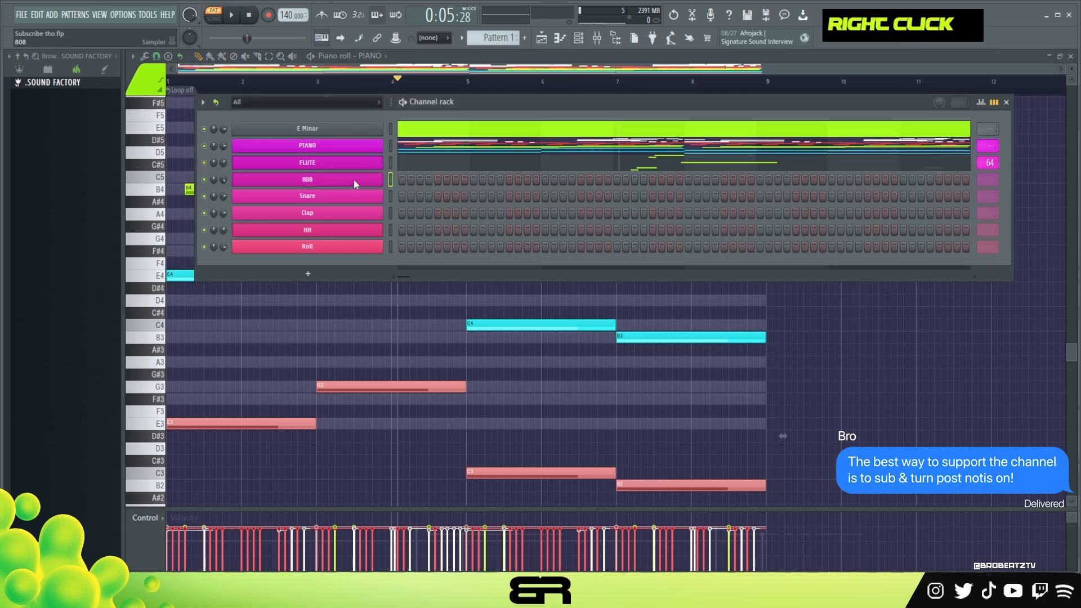
pyautogui.hotkey('ctrl', 'v')
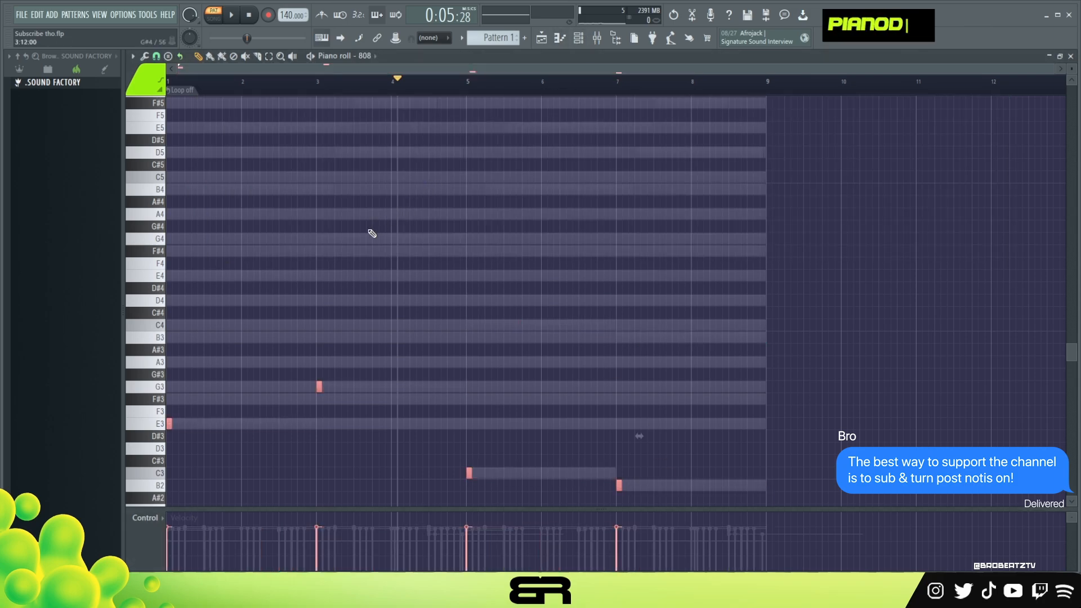
# Step: Raise the four 808 notes by two octaves and increase their velocity to the maximum
pyautogui.hotkey('ctrl', 'Up')
pyautogui.keyDown('alt'); pyautogui.scroll(3, 366, 249); pyautogui.keyUp('alt')
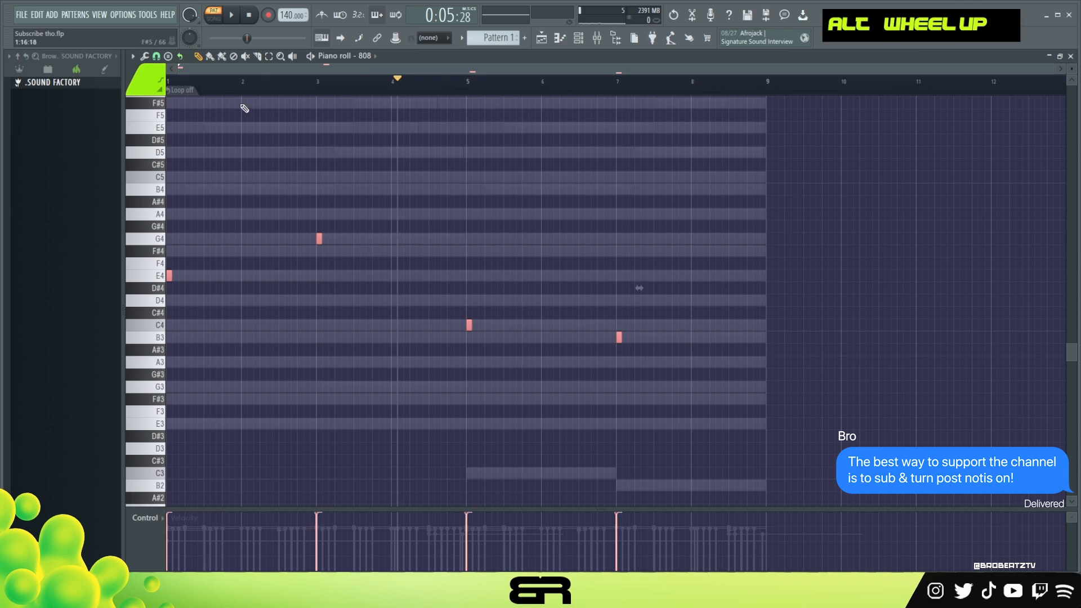
pyautogui.hotkey('ctrl', 'Up')
pyautogui.scroll(4, 248, 242)
pyautogui.moveTo(219, 90); pyautogui.dragTo(138, 91)
pyautogui.scroll(4, 207, 85)
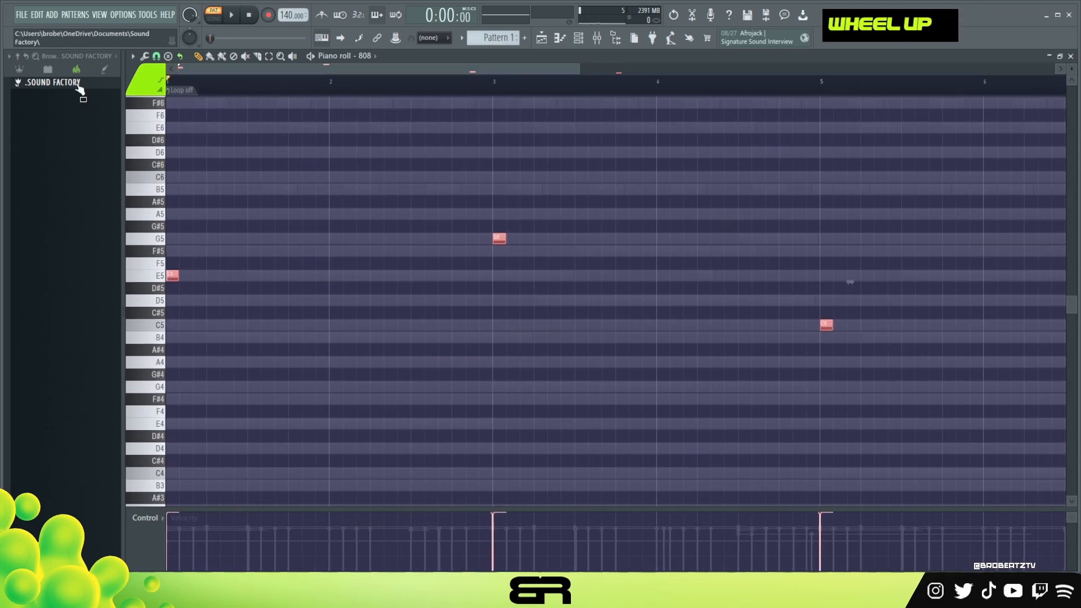
pyautogui.rightClick(253, 278)
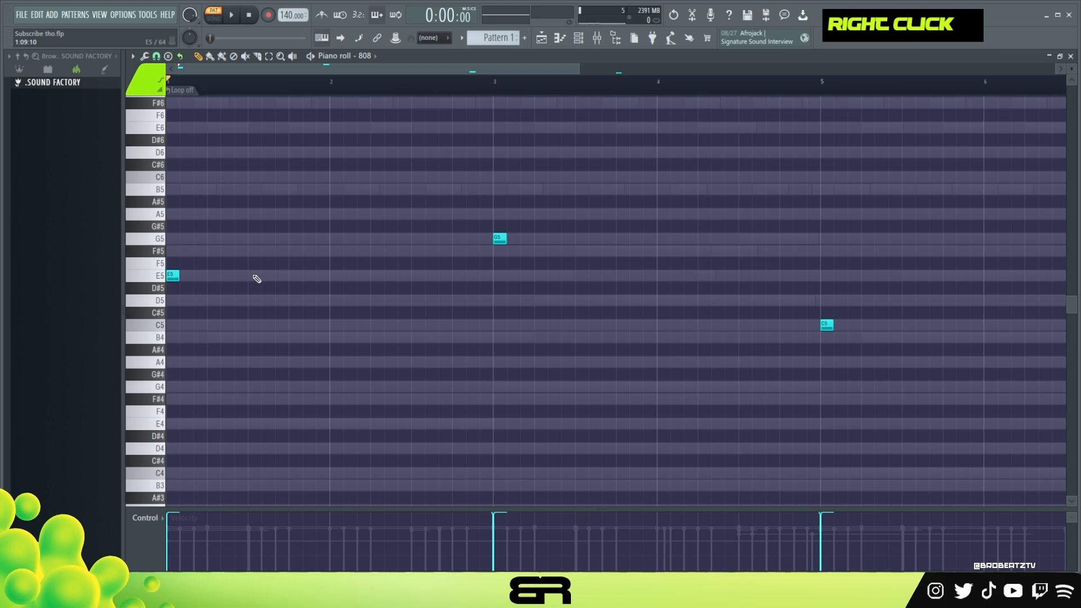
# Step: Recolor all 808 notes green and play the pattern from the start
pyautogui.press('space')
pyautogui.hotkey('ctrl', 'a')
pyautogui.hotkey('alt', 'c')
pyautogui.press('space')
pyautogui.press('space')
pyautogui.press('space')
pyautogui.rightClick(306, 291)
pyautogui.press('space')
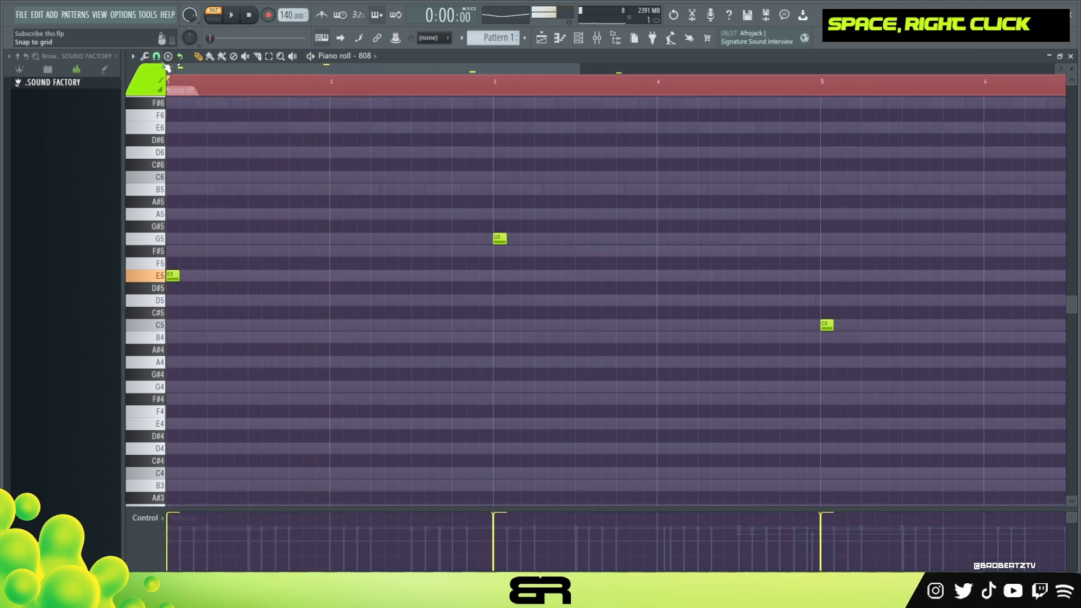
pyautogui.press('space')
# Step: Add short E5 808 notes at steps 5 and 11 of bar 2, and matching G5 notes at the same steps of bar 4
pyautogui.click(369, 276)
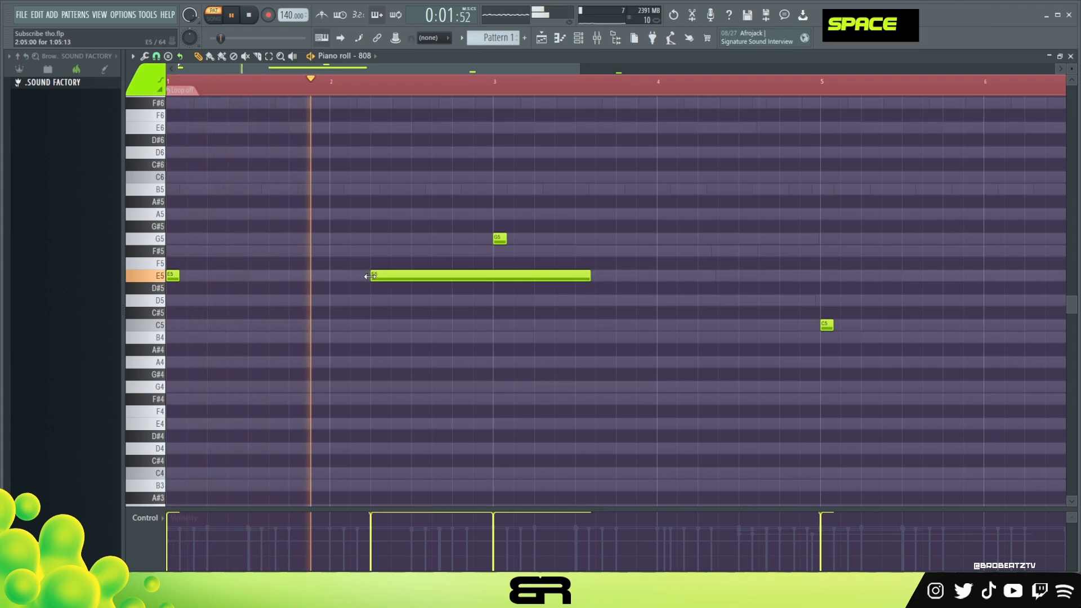
pyautogui.press('space')
pyautogui.rightClick(373, 276)
pyautogui.click(373, 278)
pyautogui.click(435, 278)
pyautogui.press('space')
pyautogui.moveTo(490, 293); pyautogui.dragTo(704, 238)
pyautogui.rightClick(674, 234)
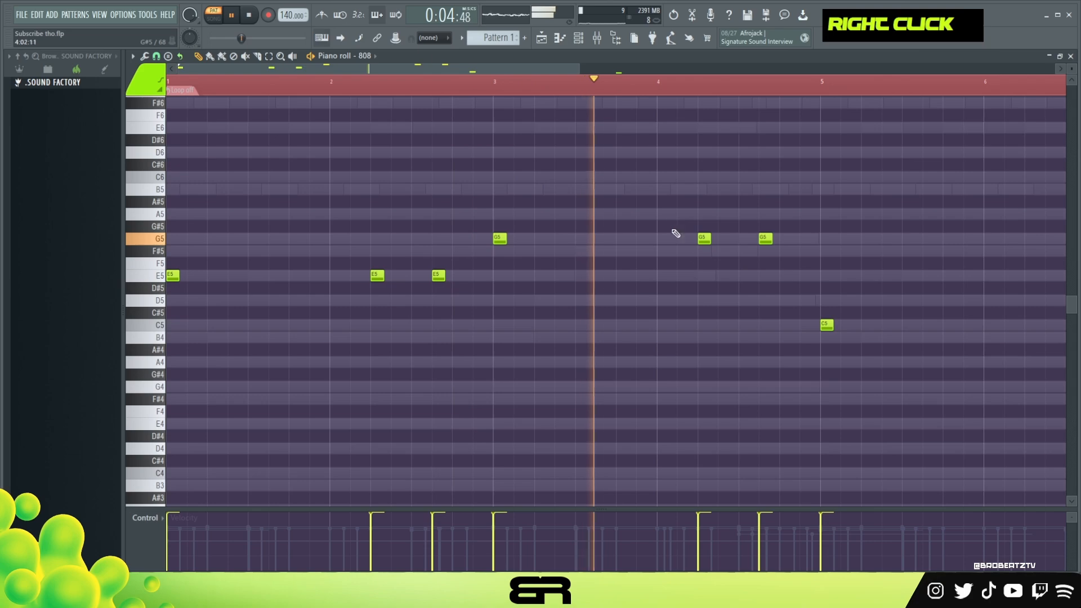
# Step: Add a short C5 808 note at step 5 of bar 6 and play the phrase
pyautogui.scroll(-4, 543, 87)
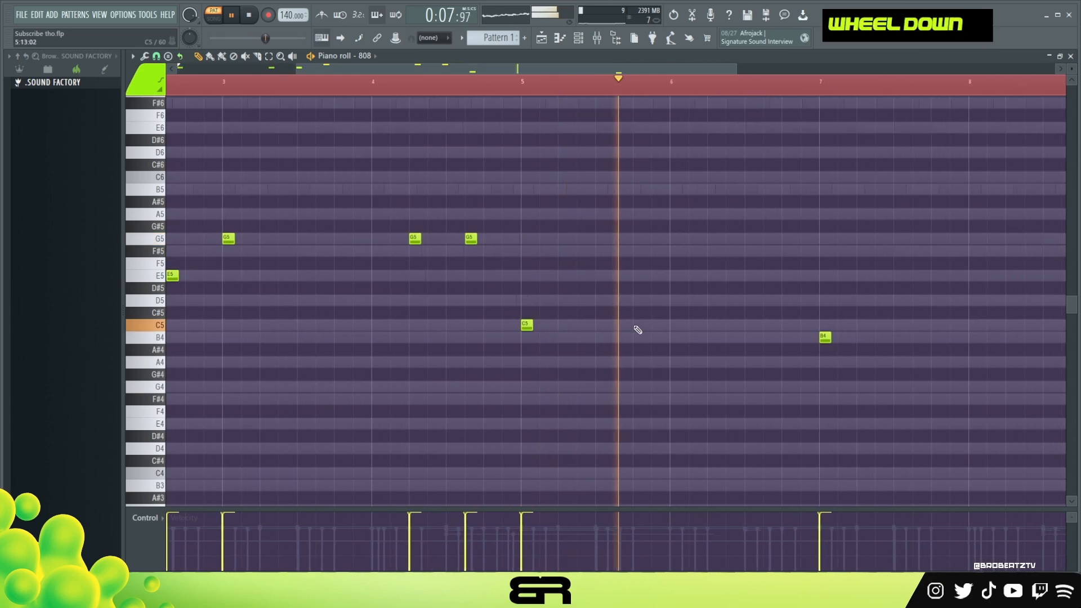
pyautogui.press('space')
pyautogui.press('space')
pyautogui.click(711, 325)
pyautogui.scroll(-3, 555, 73)
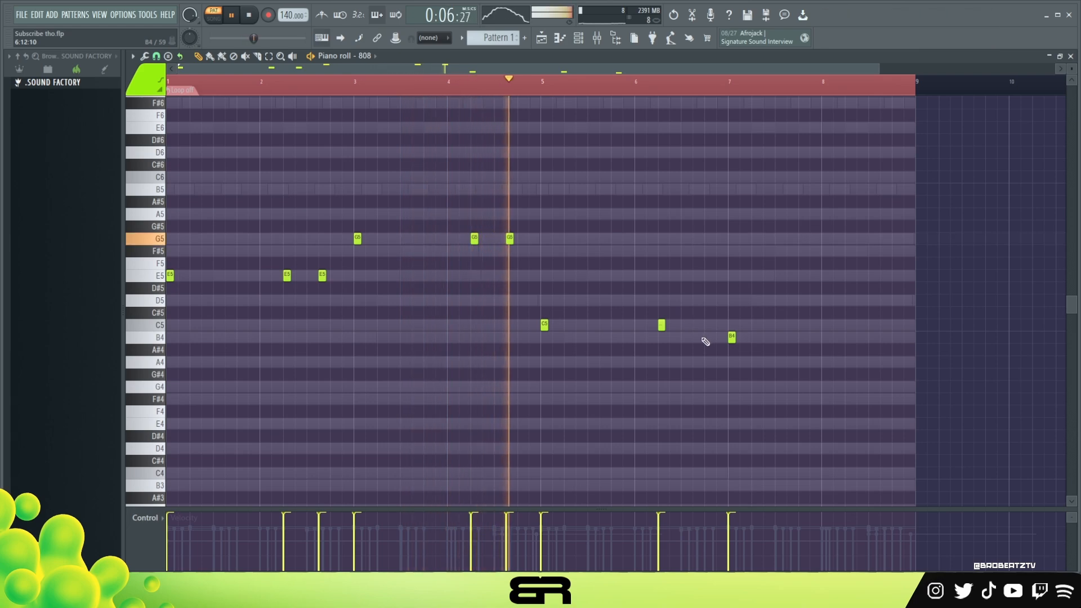
pyautogui.press('space')
pyautogui.press('space')
# Step: Try lowering the C5 notes in bars 5 and 6 to B4, play the change, and move them back to C5
pyautogui.moveTo(713, 308); pyautogui.dragTo(539, 341)
pyautogui.hotkey('shift', 'Down')
pyautogui.rightClick(544, 169)
pyautogui.click(459, 82)
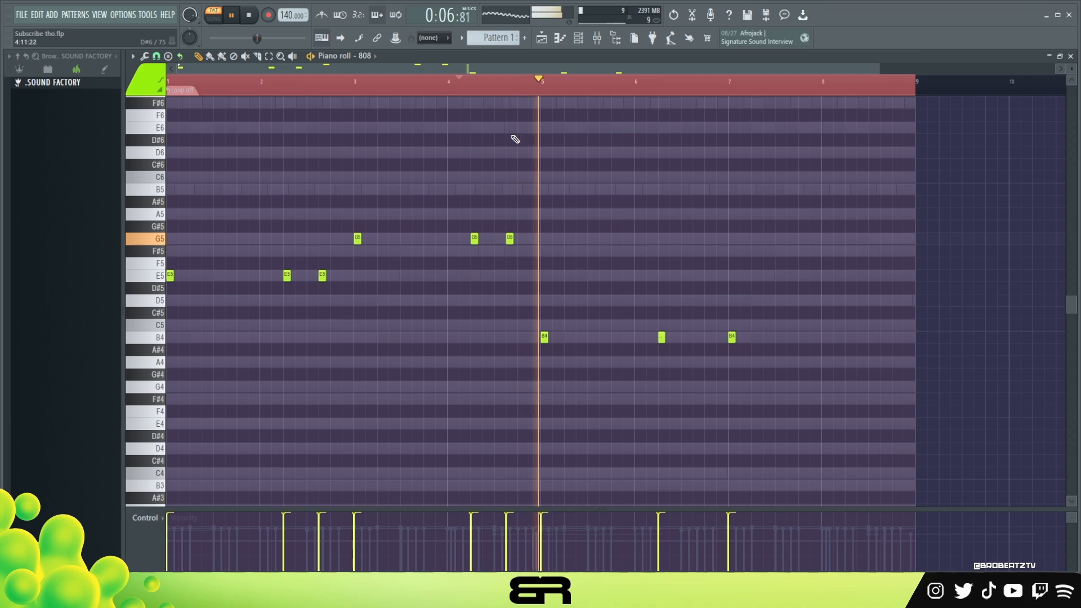
pyautogui.keyDown('ctrl'); pyautogui.moveTo(700, 320); pyautogui.dragTo(539, 341); pyautogui.keyUp('ctrl')
pyautogui.hotkey('shift', 'Up')
# Step: Add short B4 808 notes at steps 5 and 11 of bar 8, removing the trial B4 note at step 13 of bar 7
pyautogui.rightClick(787, 347)
pyautogui.click(801, 337)
pyautogui.press('space')
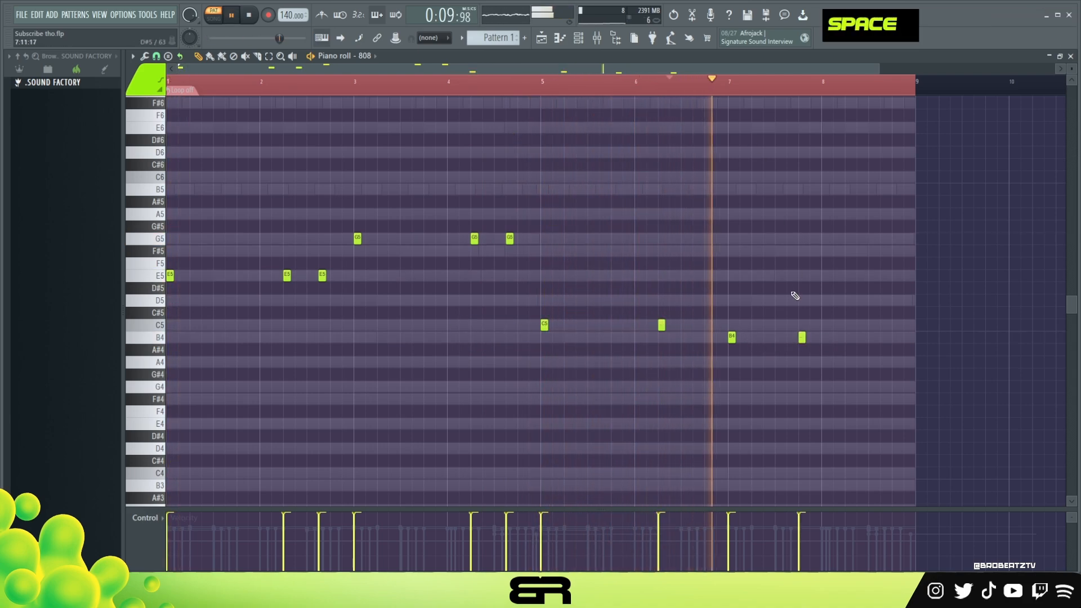
pyautogui.click(847, 337)
pyautogui.click(883, 338)
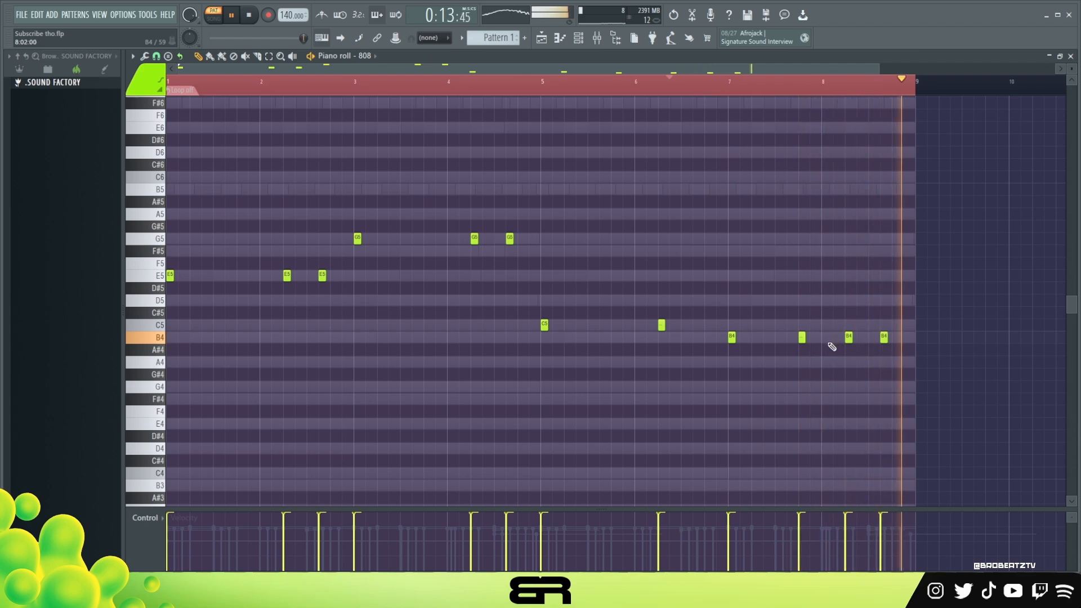
pyautogui.rightClick(801, 338)
pyautogui.press('space')
pyautogui.press('space')
# Step: Duplicate all 808 notes from bars 1–8 into bars 9–16 and set the playback position to bar 9
pyautogui.scroll(-2, 543, 67)
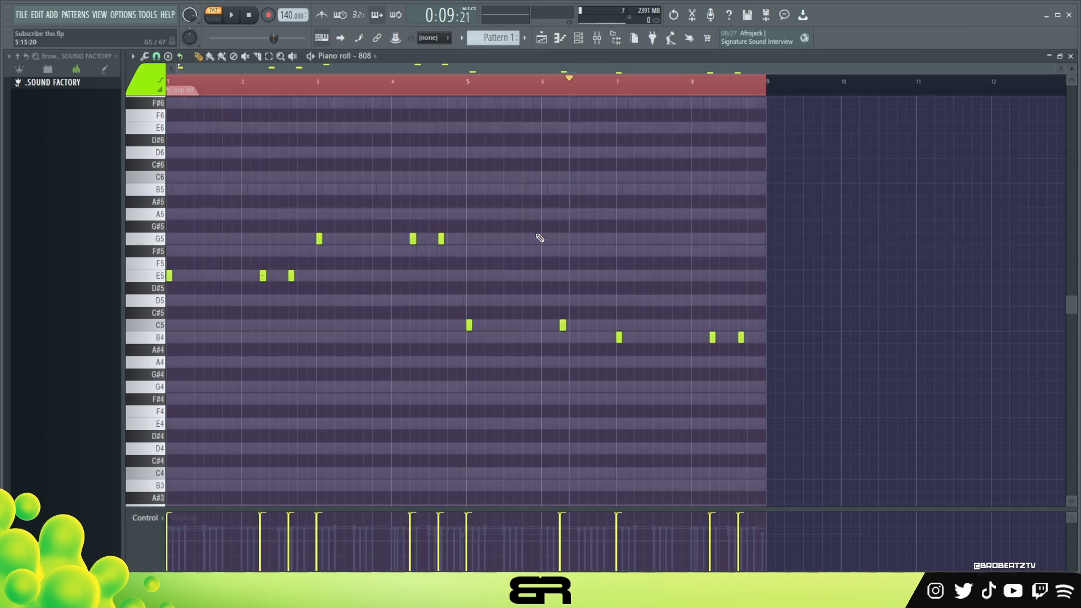
pyautogui.hotkey('ctrl', 'a')
pyautogui.moveTo(169, 276); pyautogui.dragTo(769, 312)
pyautogui.rightClick(780, 319)
pyautogui.moveTo(623, 68); pyautogui.dragTo(713, 70)
pyautogui.doubleClick(613, 87)
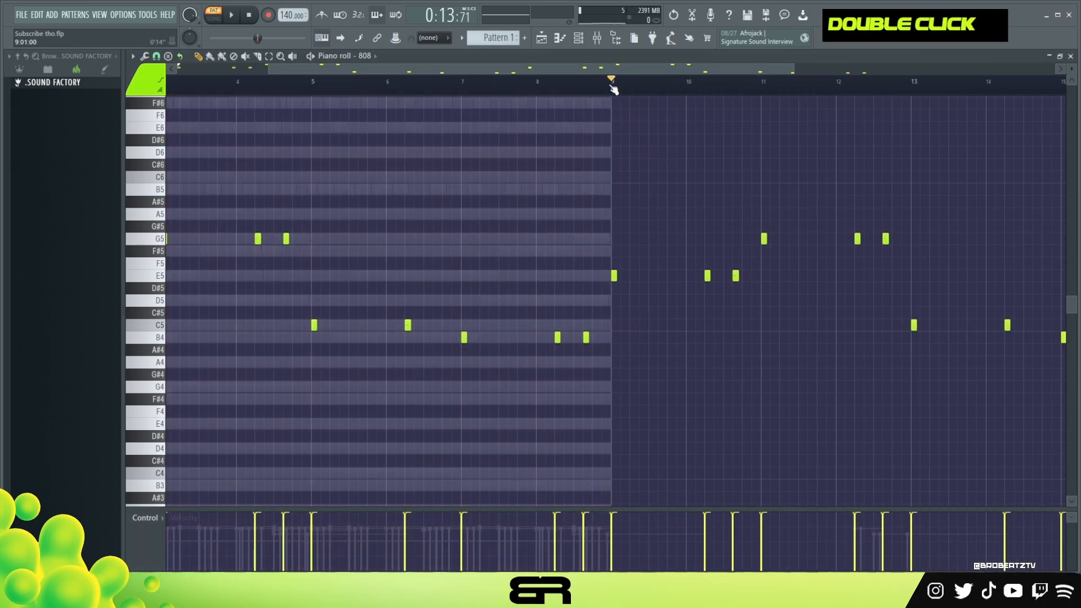
# Step: Play from bar 9, then add a short 808 note at step 9 of bar 9 and raise it an octave to E6
pyautogui.press('space')
pyautogui.press('space')
pyautogui.press('space')
pyautogui.click(654, 276)
pyautogui.keyDown('ctrl'); pyautogui.moveTo(668, 258); pyautogui.dragTo(646, 282); pyautogui.keyUp('ctrl')
pyautogui.press('space')
pyautogui.hotkey('ctrl', 'Up')
# Step: Add short E5 808 notes at steps 13 and 15 of bar 9 and play the result
pyautogui.rightClick(678, 302)
pyautogui.click(670, 275)
pyautogui.click(680, 275)
pyautogui.rightClick(673, 297)
pyautogui.press('space')
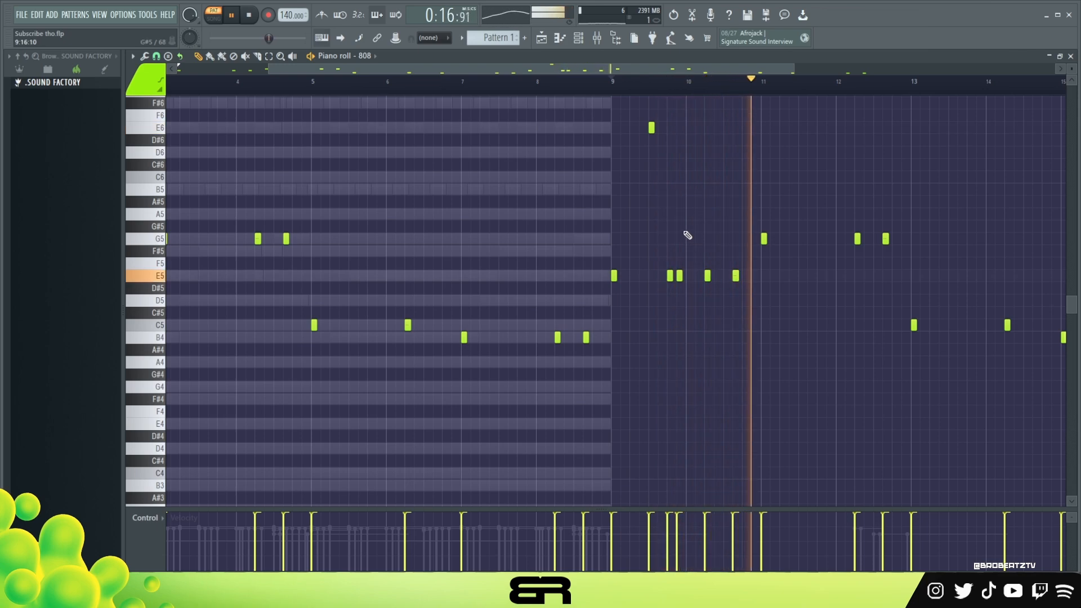
# Step: Set the playback position to bar 8 and listen to the 808 bassline's transition into bar 9
pyautogui.press('space')
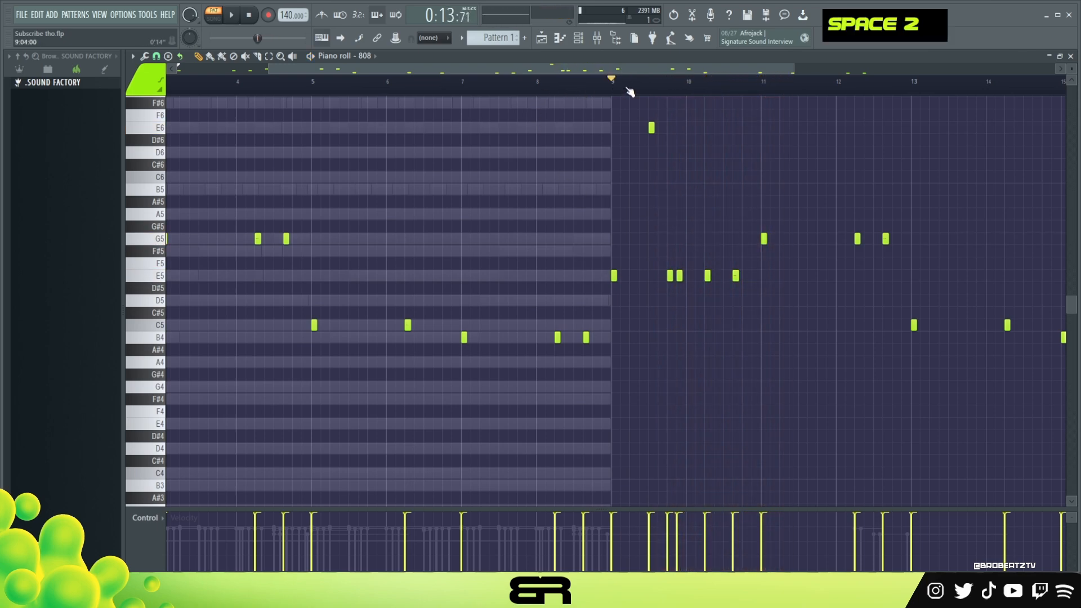
pyautogui.scroll(-1, 629, 91)
pyautogui.moveTo(167, 89); pyautogui.dragTo(923, 168)
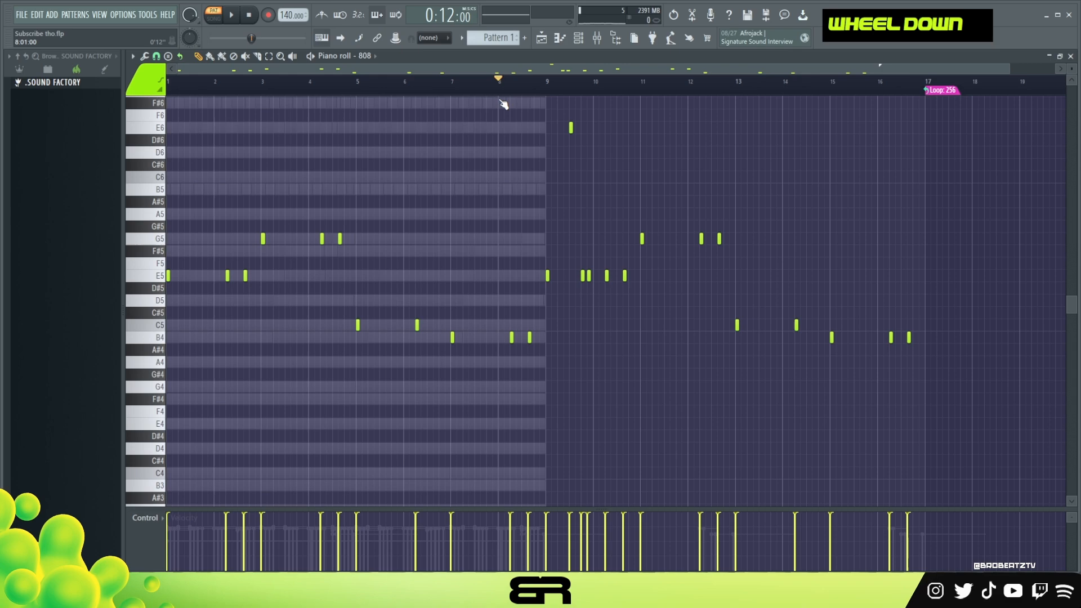
pyautogui.press('space')
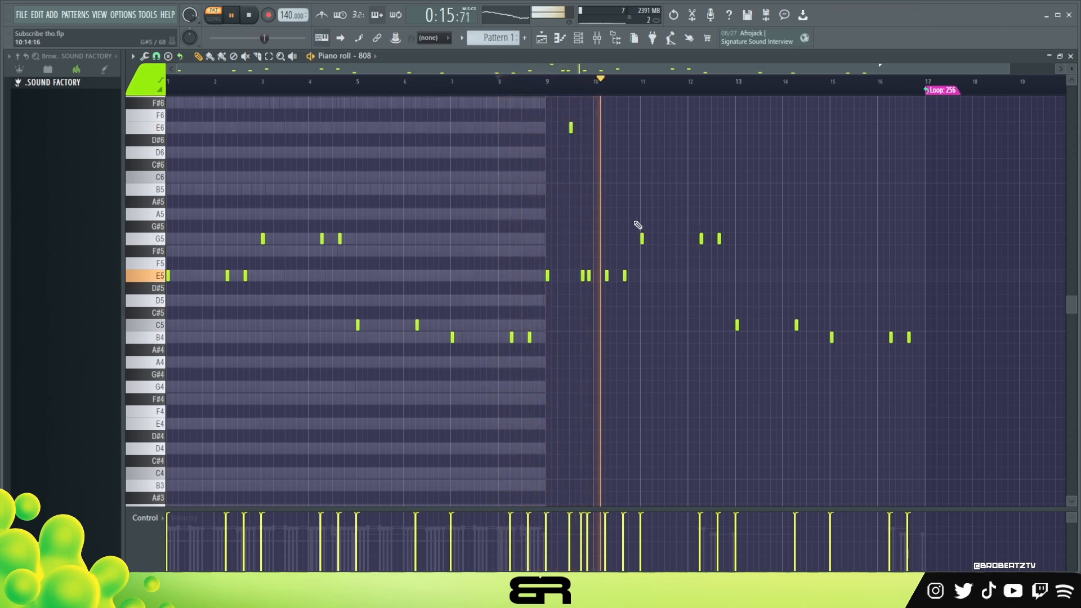
pyautogui.press('space')
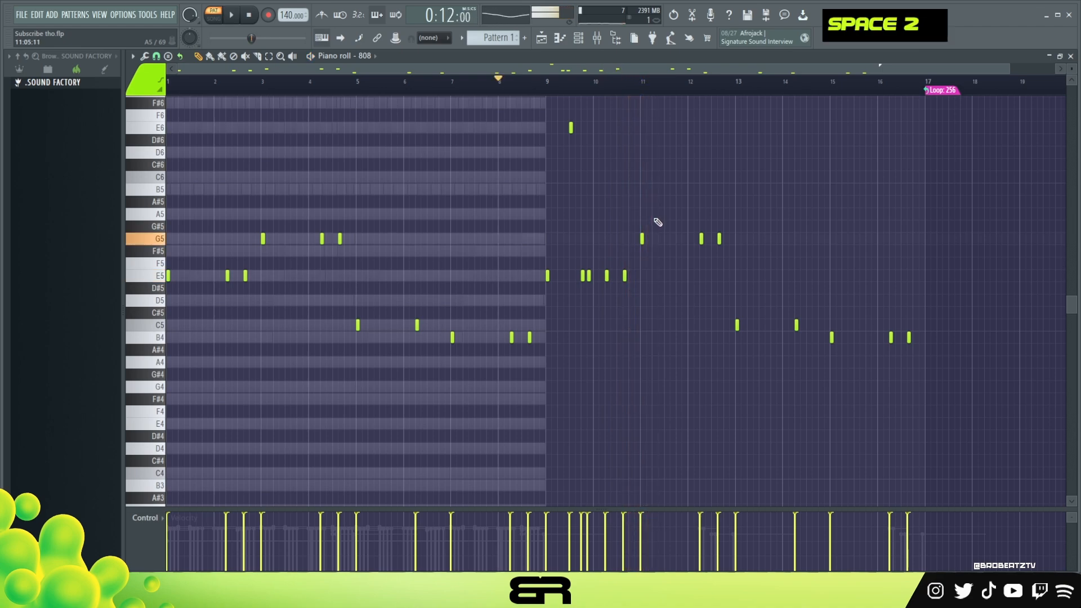
pyautogui.moveTo(521, 109); pyautogui.dragTo(851, 355)
pyautogui.click(542, 115)
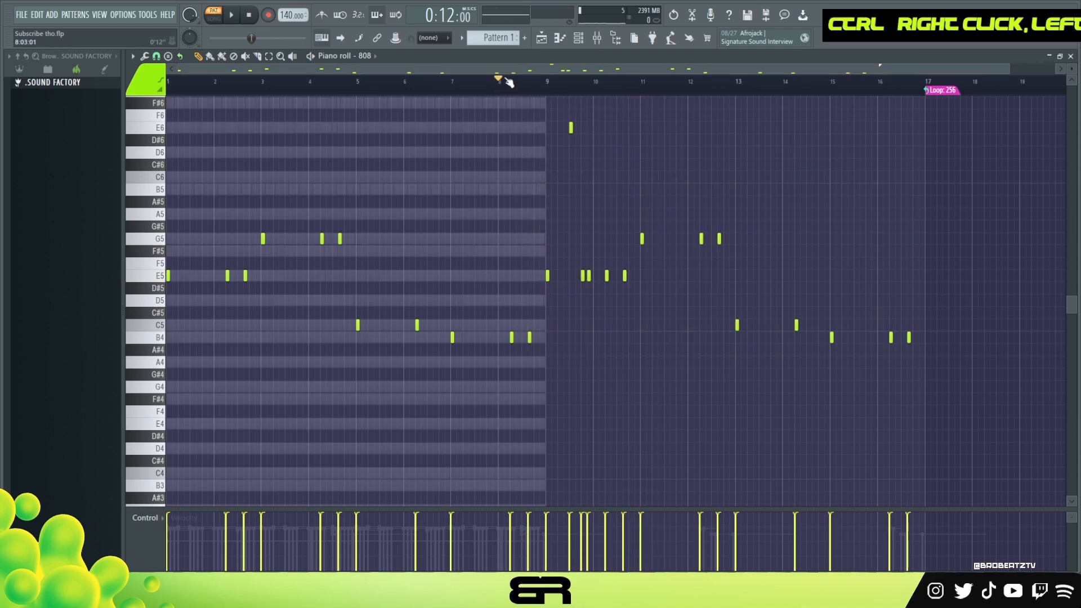
# Step: Bring up the Channel rack and loop the Snare and Clap channels at 64 steps
pyautogui.press('F6')
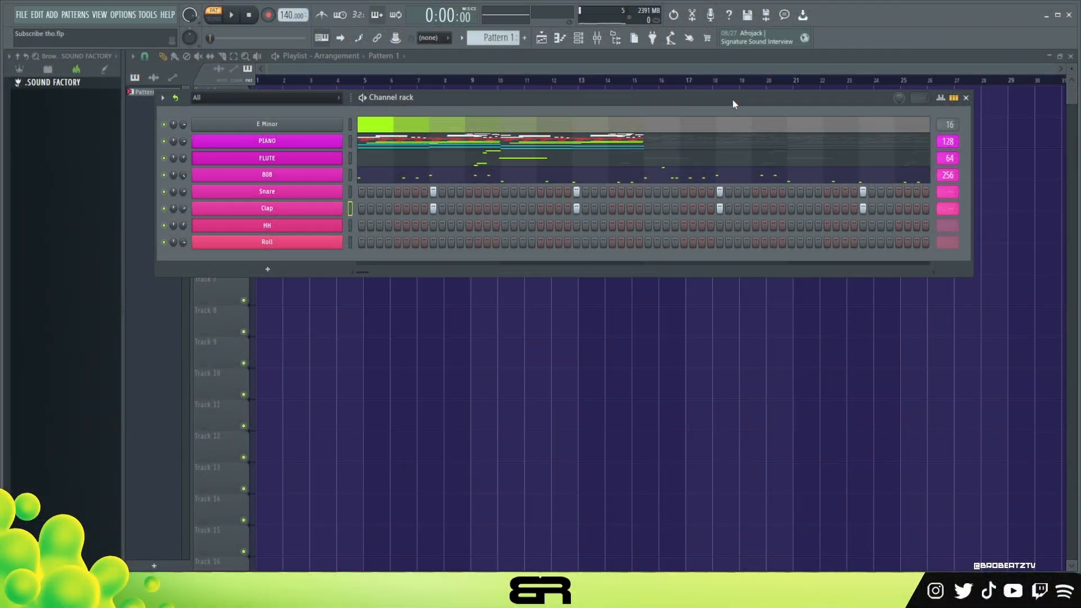
pyautogui.moveTo(729, 100); pyautogui.dragTo(808, 96)
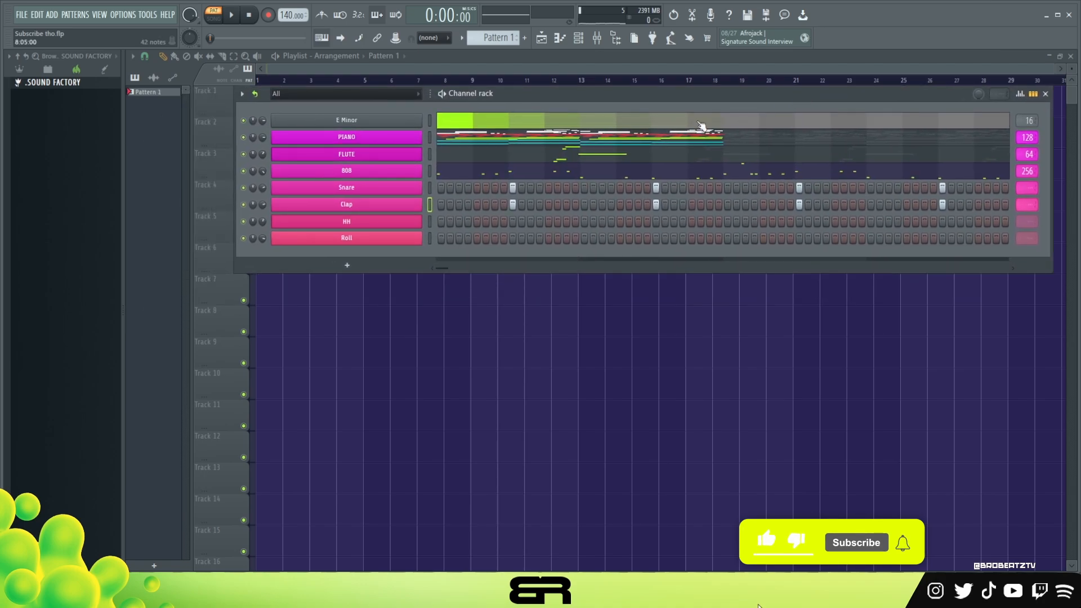
pyautogui.moveTo(483, 99); pyautogui.dragTo(443, 90)
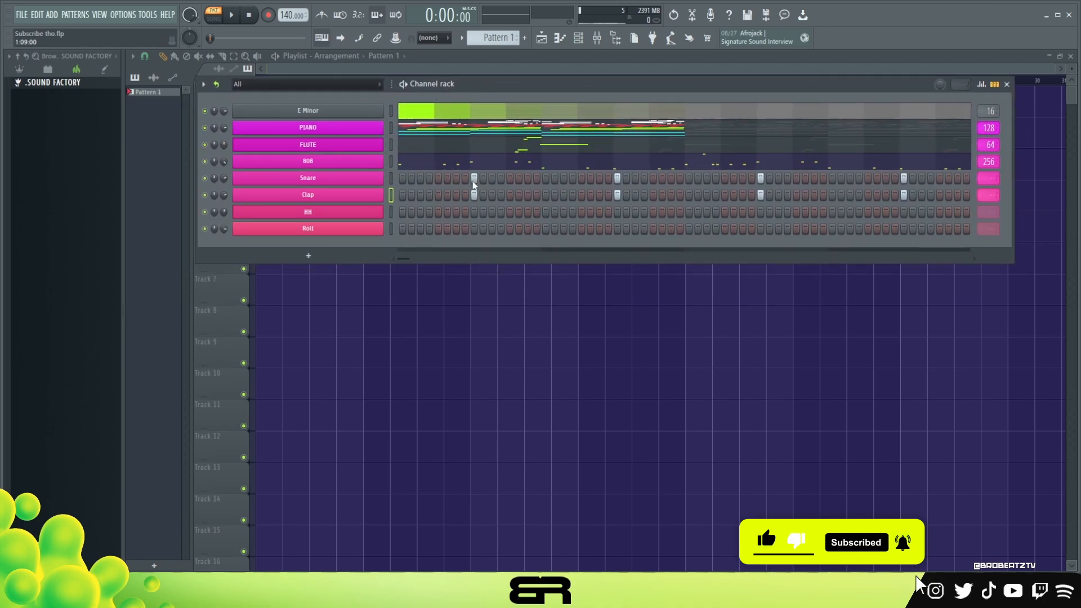
pyautogui.rightClick(989, 180)
pyautogui.click(1011, 253)
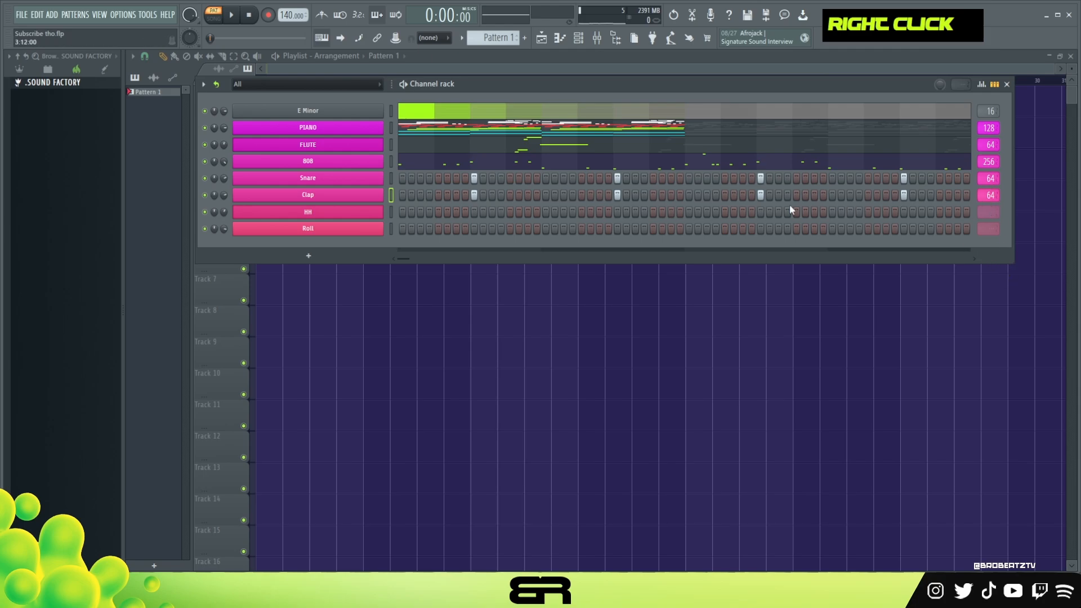
# Step: Set the Clap channel's volume to 76% while playing the pattern
pyautogui.press('space')
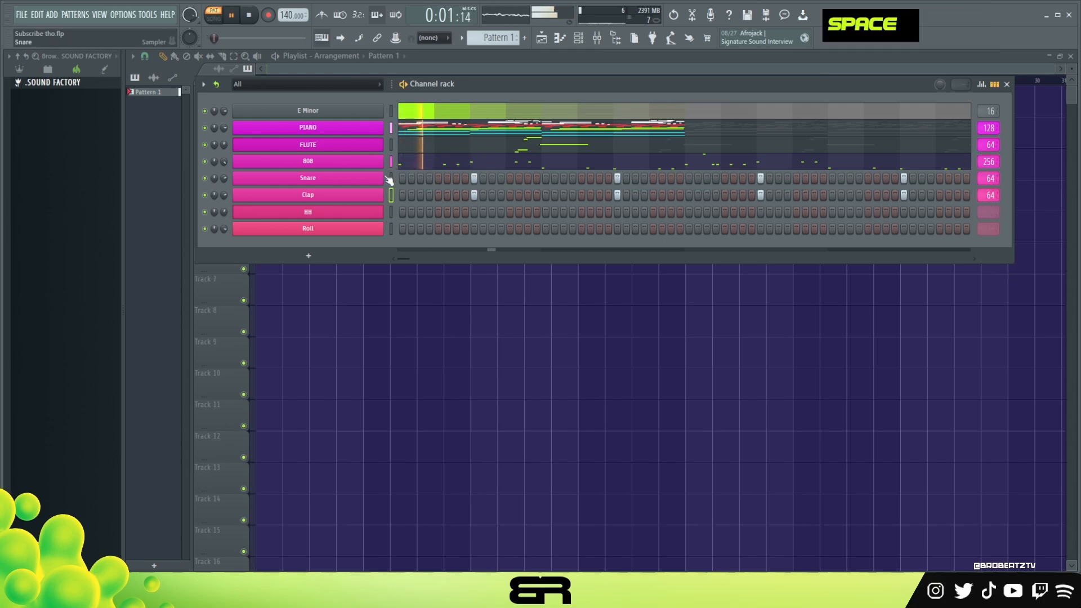
pyautogui.scroll(1, 340, 186)
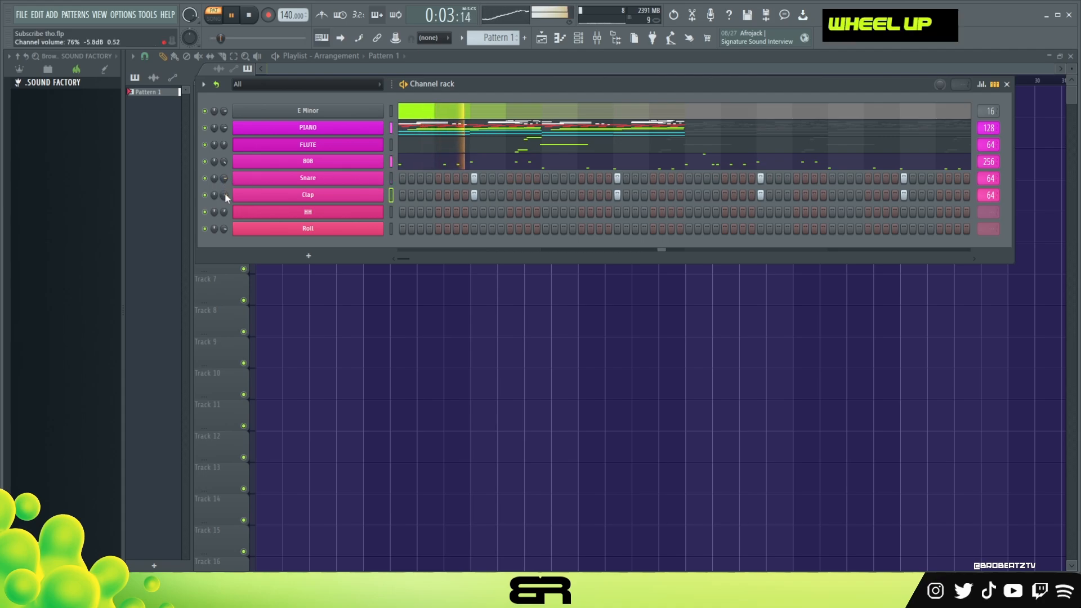
pyautogui.press('space')
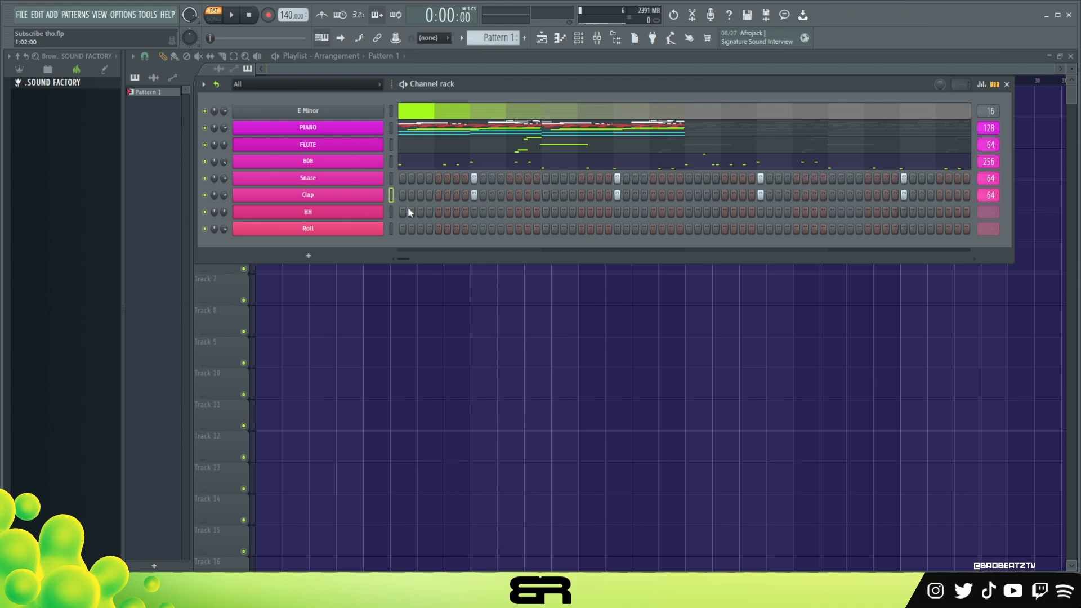
# Step: Place HH hits on steps 1 and 8 and a Roll hit on step 7 of bar 1, replaying the pattern between hits
pyautogui.press('space')
pyautogui.click(455, 228)
pyautogui.press('space')
pyautogui.press('space')
pyautogui.click(463, 213)
pyautogui.press('space')
pyautogui.press('space')
# Step: Add HH hits on steps 13 and 15 and an extra Clap hit on step 15 of bar 1
pyautogui.click(510, 213)
pyautogui.press('space')
pyautogui.click(526, 196)
pyautogui.press('space')
pyautogui.click(527, 213)
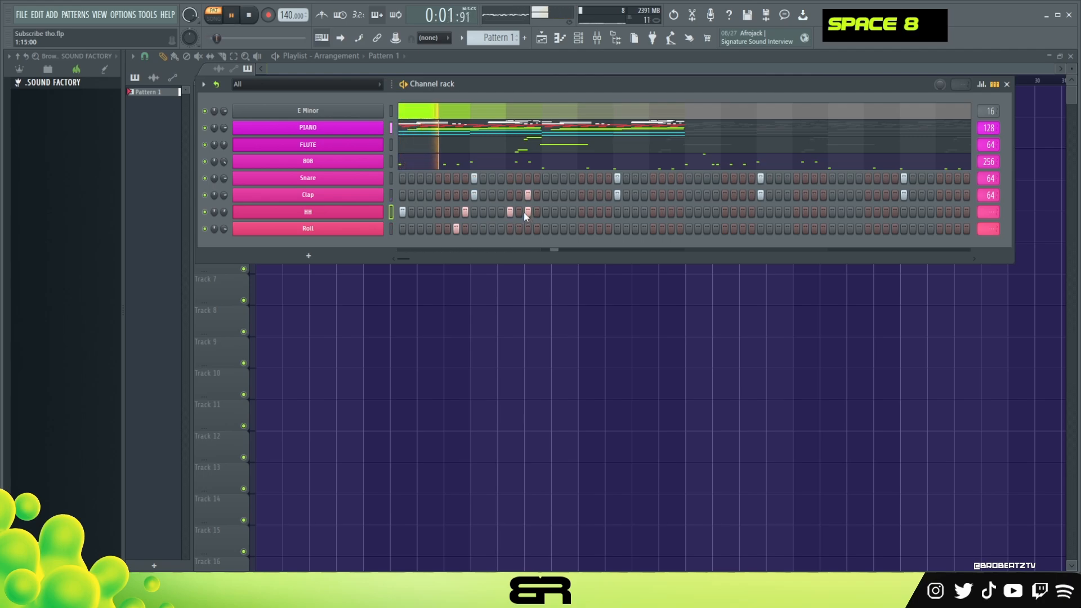
# Step: Add a Roll hit on step 3 of bar 2 and replay the pattern from the start
pyautogui.press('space')
pyautogui.press('space')
pyautogui.click(564, 229)
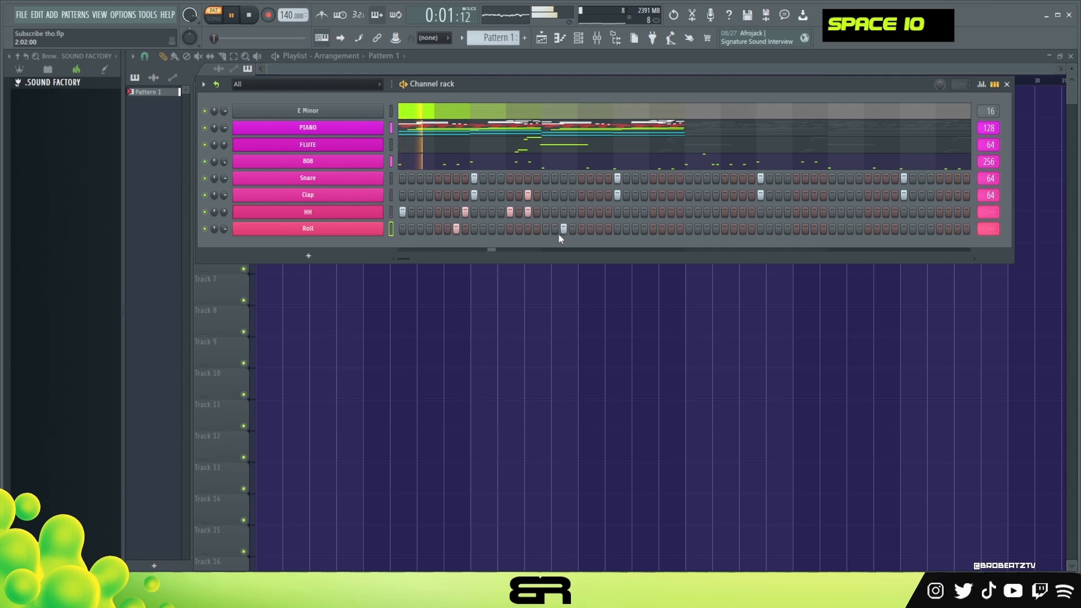
pyautogui.press('space')
pyautogui.press('space')
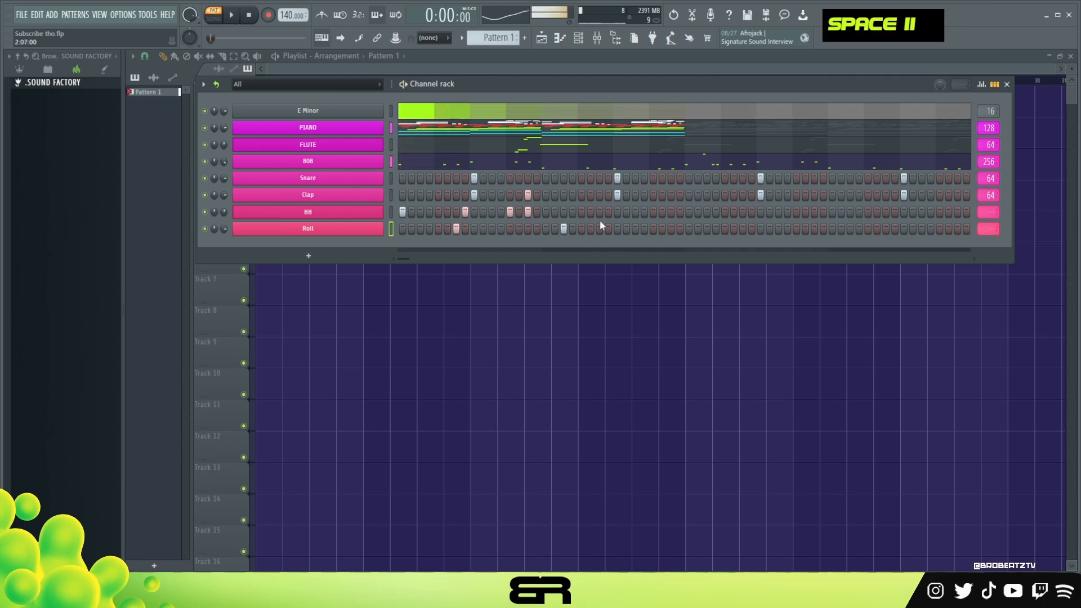
# Step: Add HH hits on steps 1, 7, 11 and 12 and a Roll hit on step 13 of bar 3
pyautogui.click(688, 211)
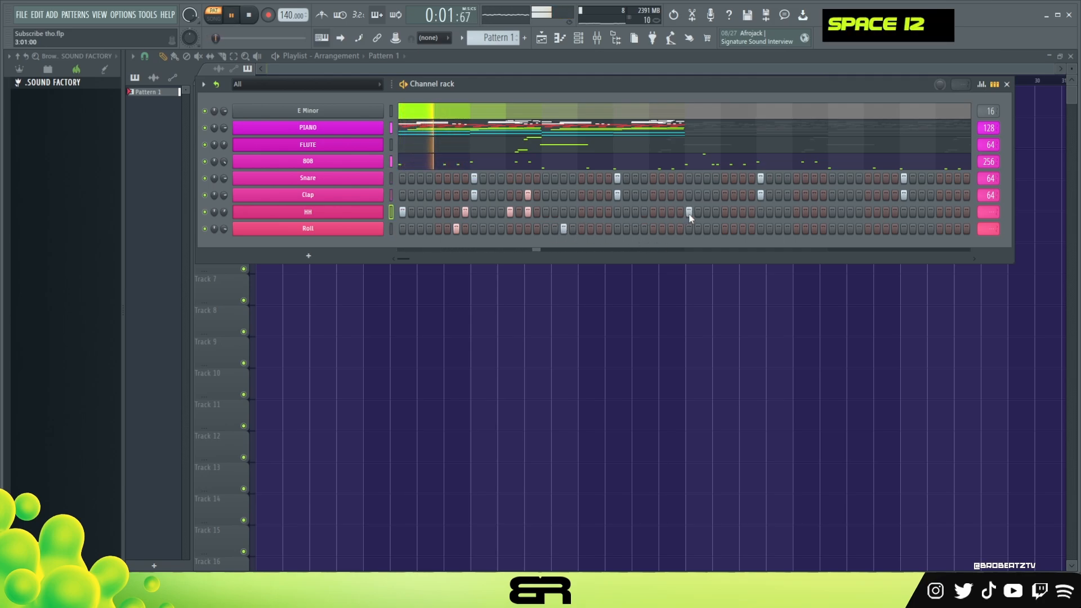
pyautogui.click(743, 212)
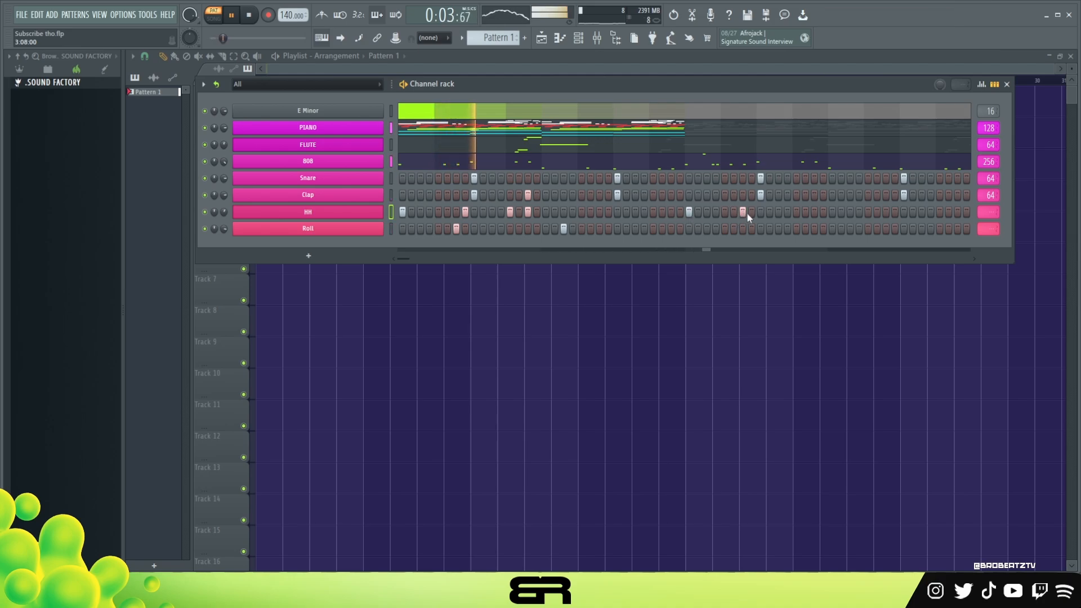
pyautogui.press('space')
pyautogui.press('space')
pyautogui.click(787, 212)
pyautogui.click(778, 212)
pyautogui.click(796, 228)
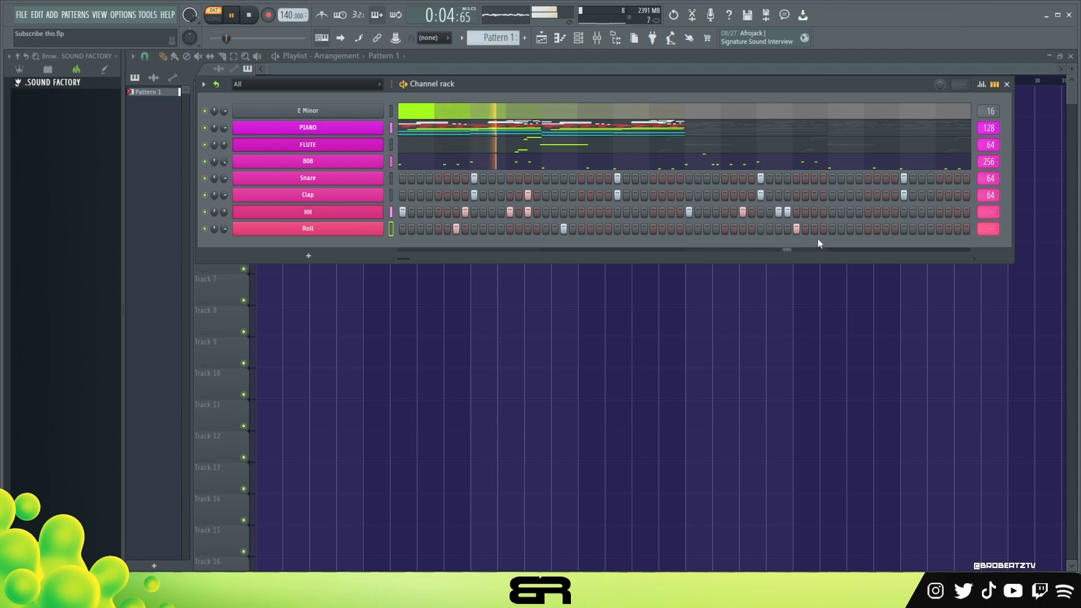
# Step: Add a Roll hit on step 3 of bar 4, removing the trial hit on step 4
pyautogui.click(857, 229)
pyautogui.click(850, 228)
pyautogui.press('space')
pyautogui.press('space')
pyautogui.rightClick(858, 228)
# Step: Add HH hits on step 15 of bar 3 and step 1 of bar 4, removing the trial hits beside them
pyautogui.click(822, 212)
pyautogui.click(841, 212)
pyautogui.rightClick(824, 212)
pyautogui.click(814, 212)
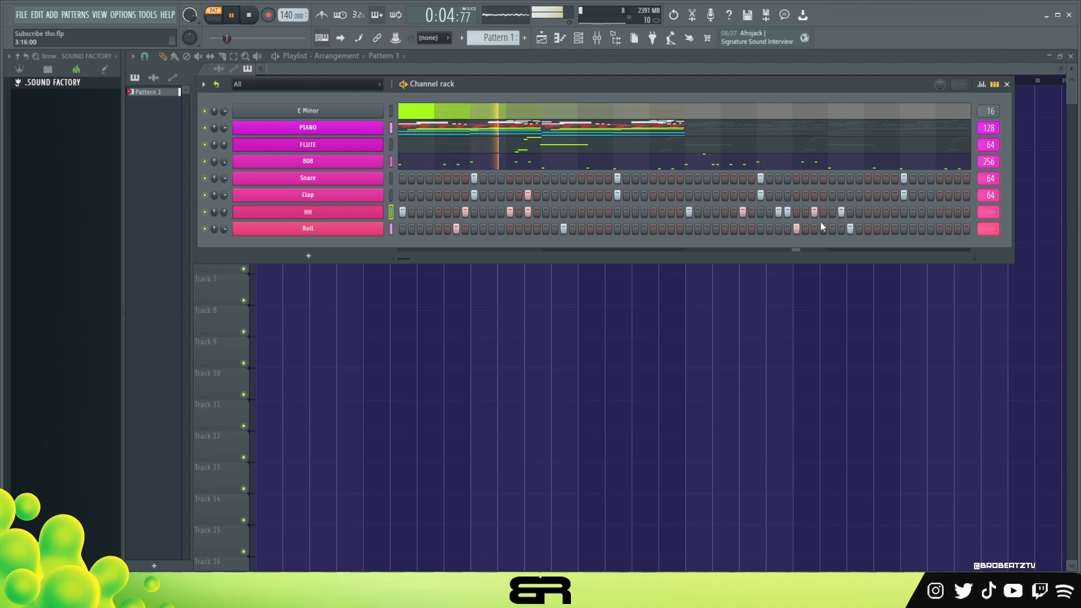
pyautogui.click(832, 213)
pyautogui.press('space')
pyautogui.press('space')
pyautogui.rightClick(841, 212)
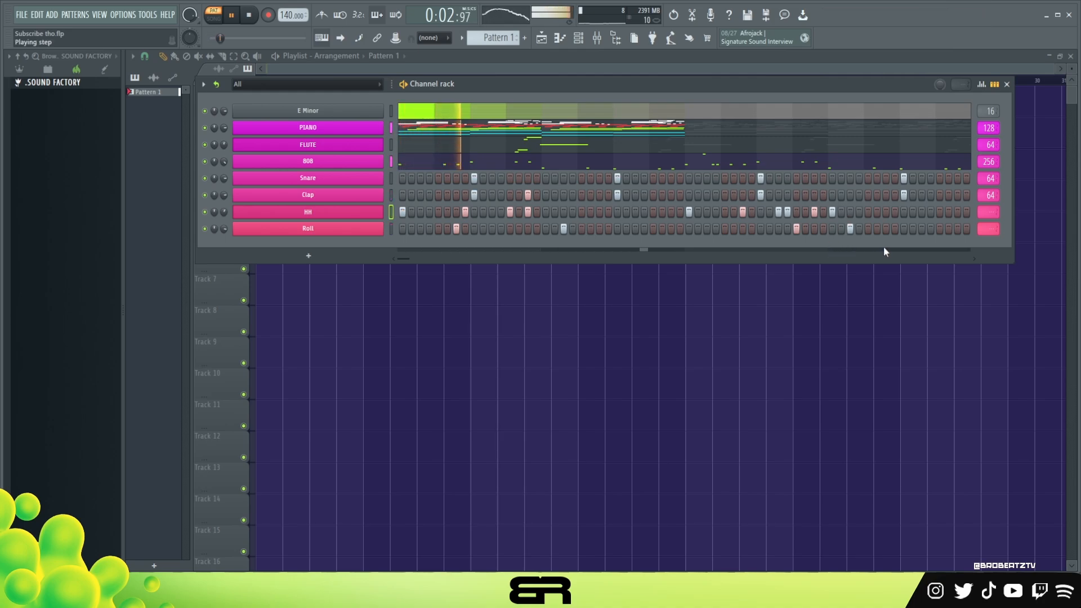
# Step: Add Roll hits on steps 11 and 15 of bar 4 and stop playback
pyautogui.click(922, 228)
pyautogui.click(957, 228)
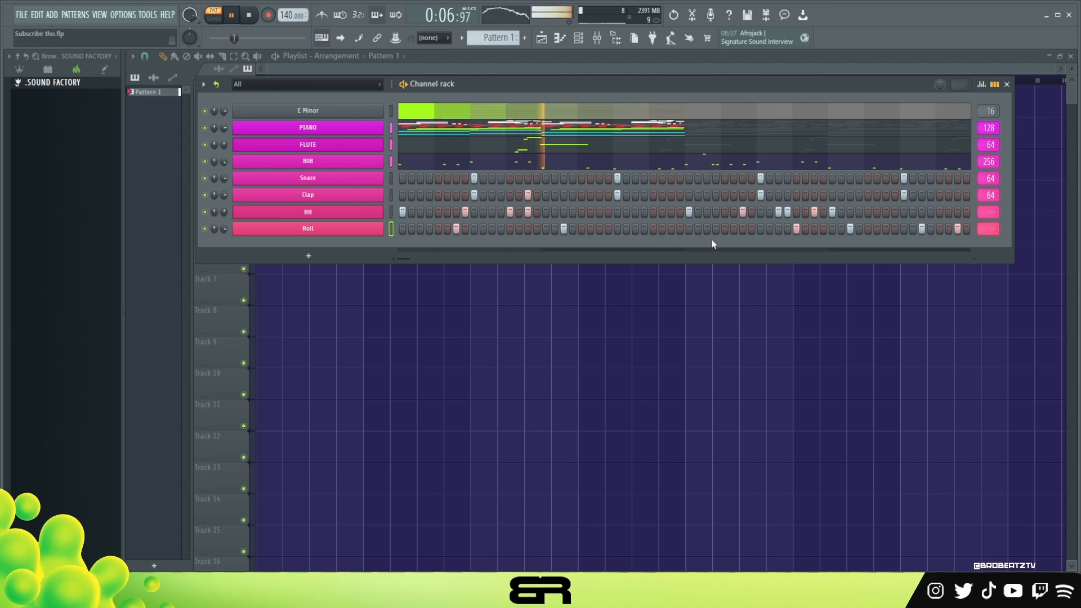
pyautogui.press('space')
# Step: Open the Roll channel in the piano roll and add short A4 and B4 notes in quick succession from step 13 of bar 4
pyautogui.rightClick(401, 228)
pyautogui.hotkey('ctrl', 'a')
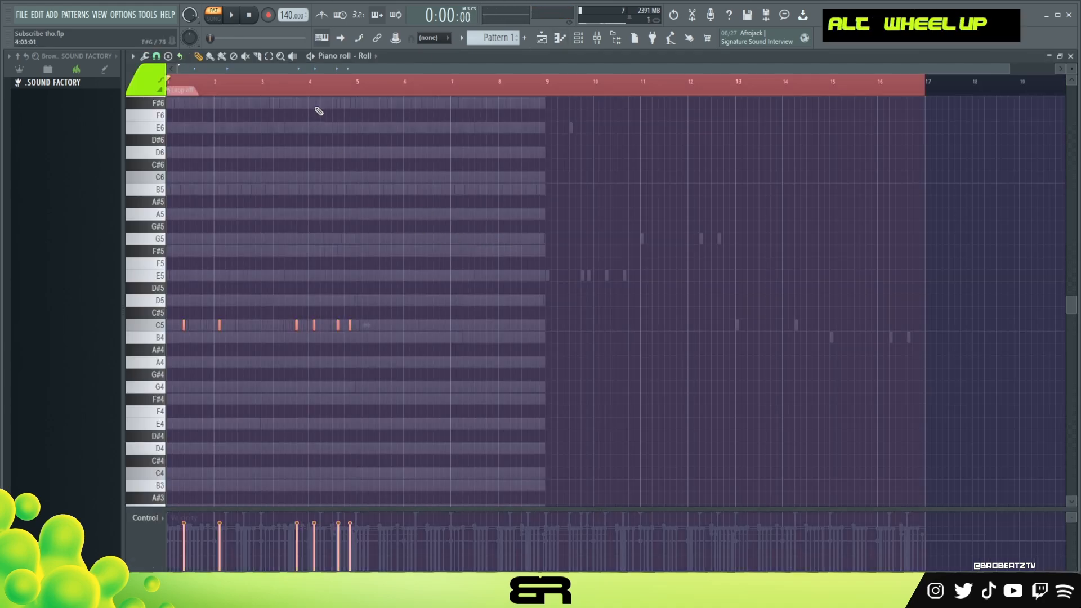
pyautogui.scroll(4, 362, 84)
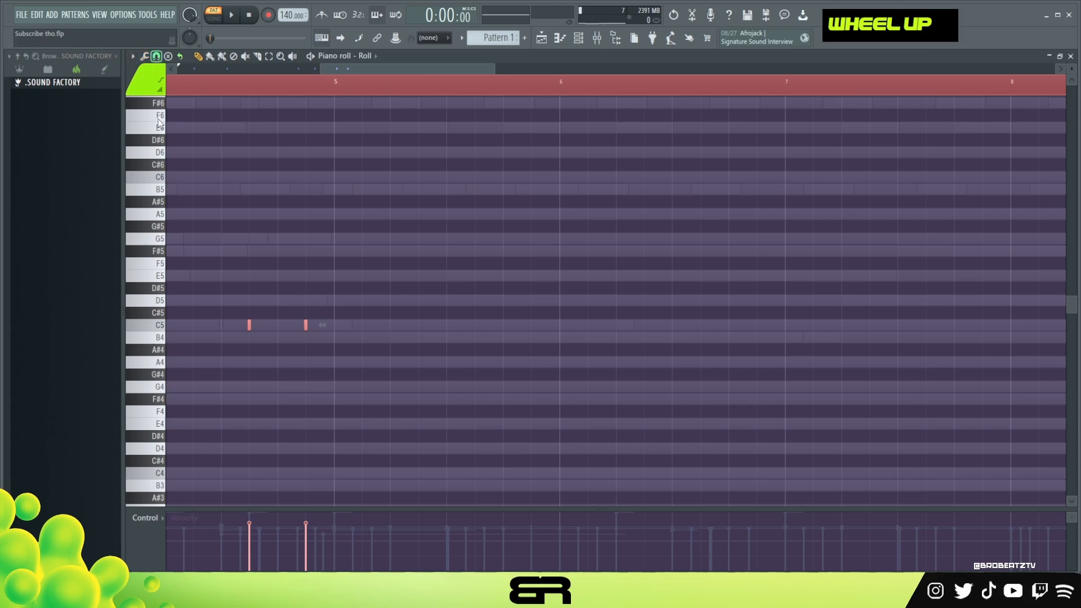
pyautogui.rightClick(298, 351)
pyautogui.doubleClick(289, 337)
pyautogui.keyDown('ctrl'); pyautogui.click(309, 341); pyautogui.keyUp('ctrl')
pyautogui.moveTo(310, 341); pyautogui.dragTo(261, 343)
# Step: Lower the velocities of the A4 and B4 Roll notes in bar 4, making the B4 note the quieter one
pyautogui.scroll(-8, 326, 300)
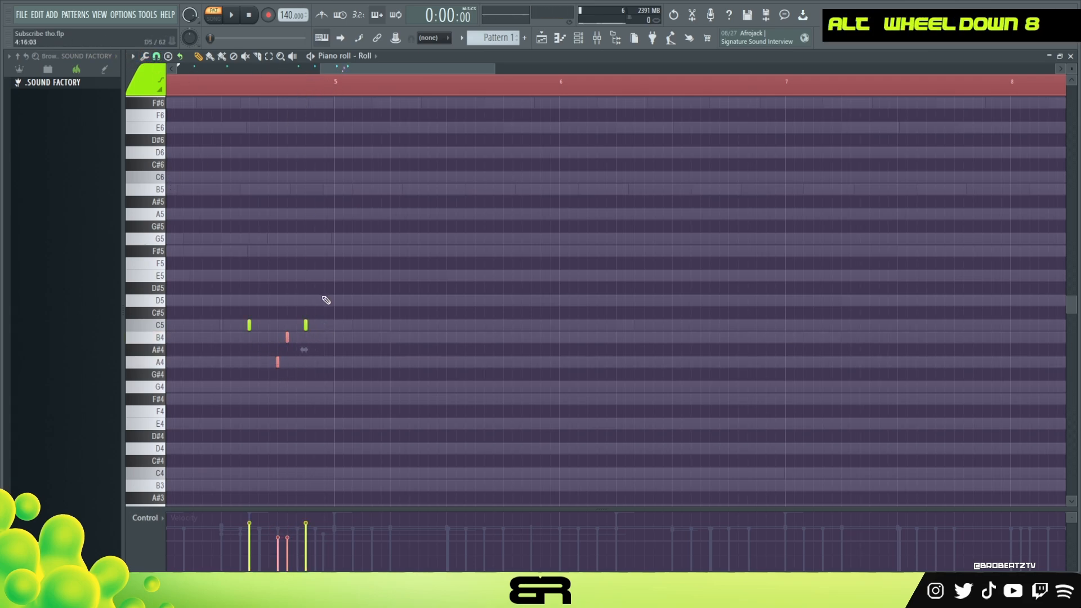
pyautogui.rightClick(317, 480)
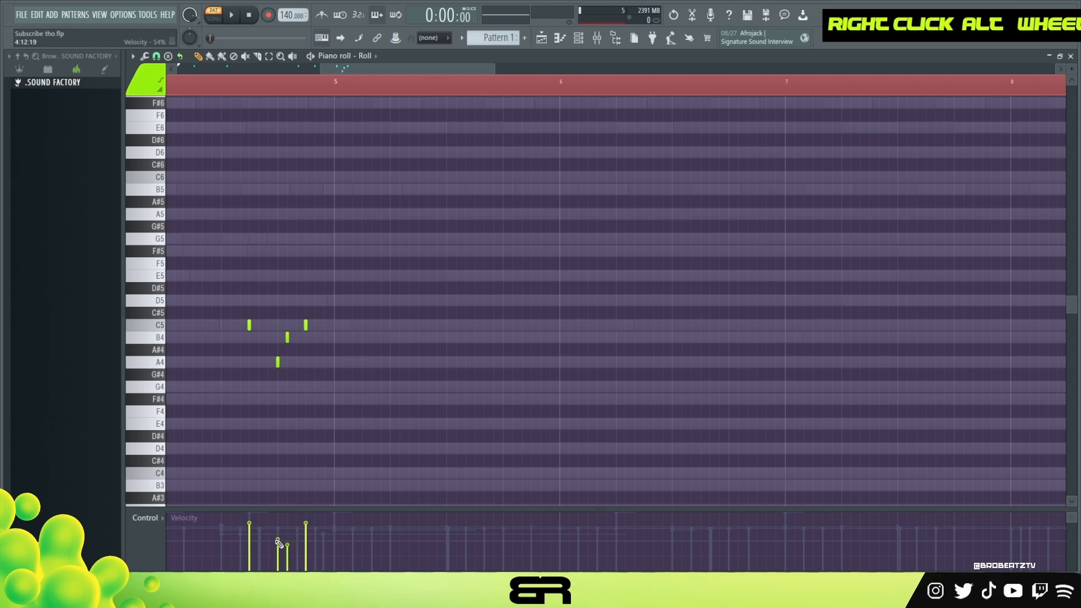
pyautogui.moveTo(277, 541); pyautogui.dragTo(290, 556)
pyautogui.scroll(-3, 292, 487)
# Step: Listen to the Roll fill by playing repeatedly from the middle of bar 4
pyautogui.press('space')
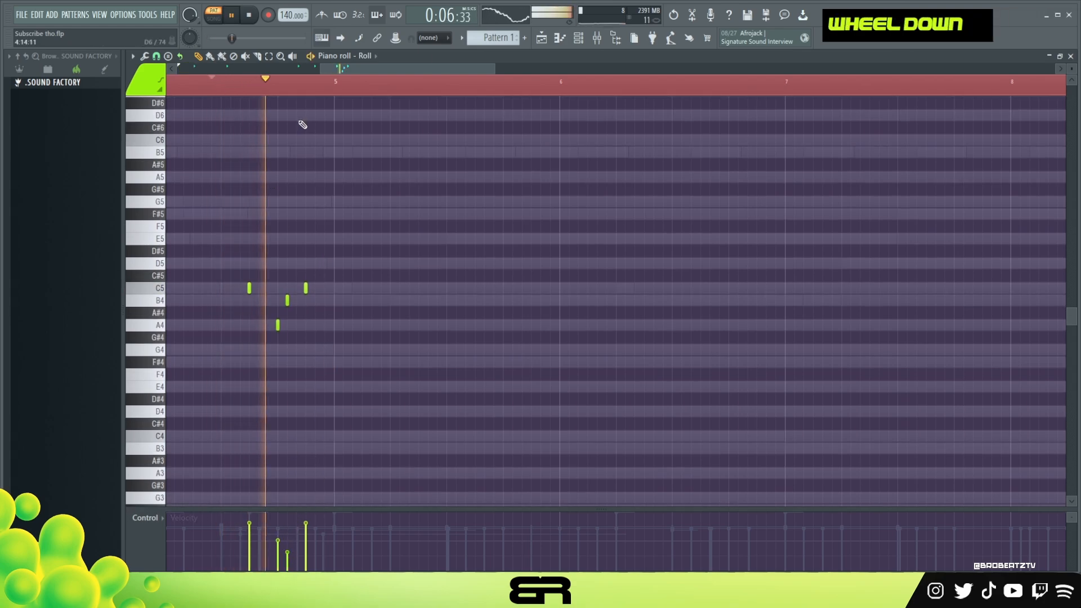
pyautogui.scroll(-2, 333, 92)
pyautogui.press('space')
pyautogui.press('space')
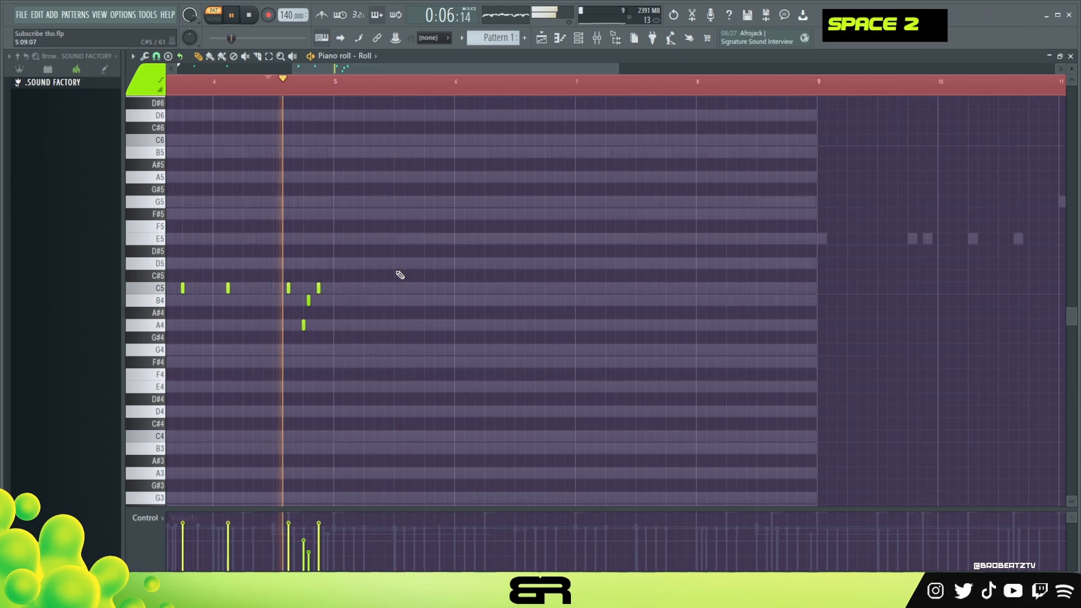
pyautogui.press('space')
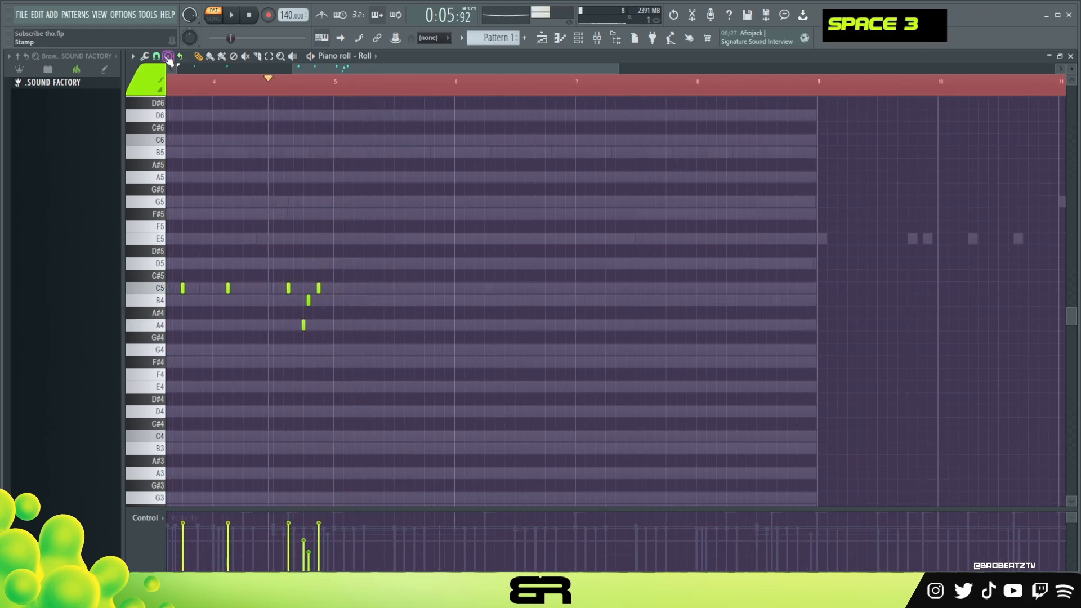
# Step: Add short C5 Roll notes at steps 3 and 7 of bar 5 and raise their velocities to match the other C5 notes
pyautogui.click(349, 289)
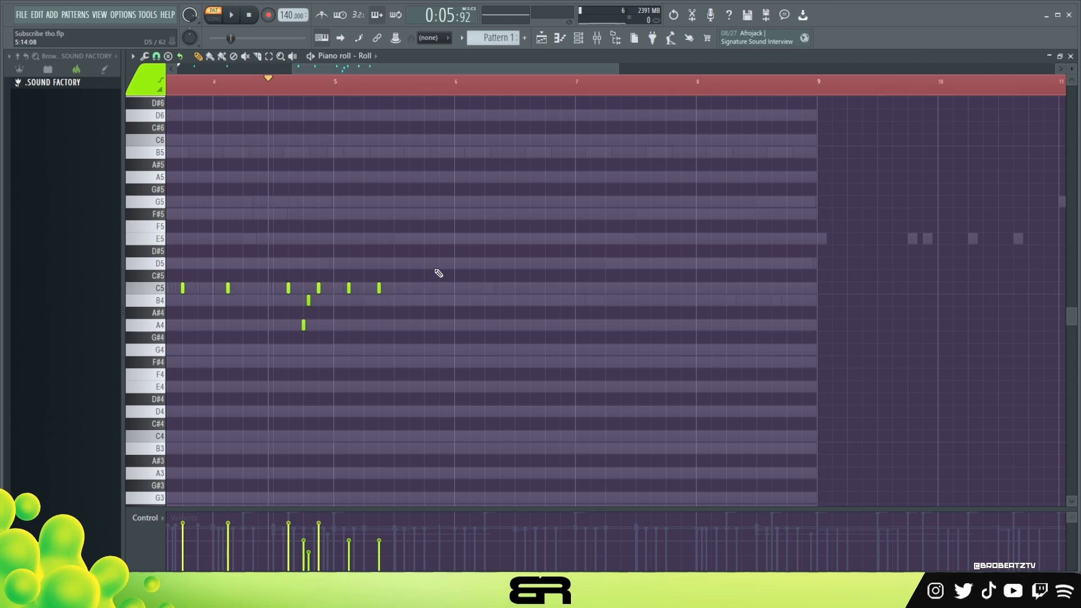
pyautogui.moveTo(424, 269); pyautogui.dragTo(347, 313)
pyautogui.scroll(9, 357, 302)
# Step: Add short C5 Roll notes at steps 3 and 15 of bar 6 during playback
pyautogui.press('space')
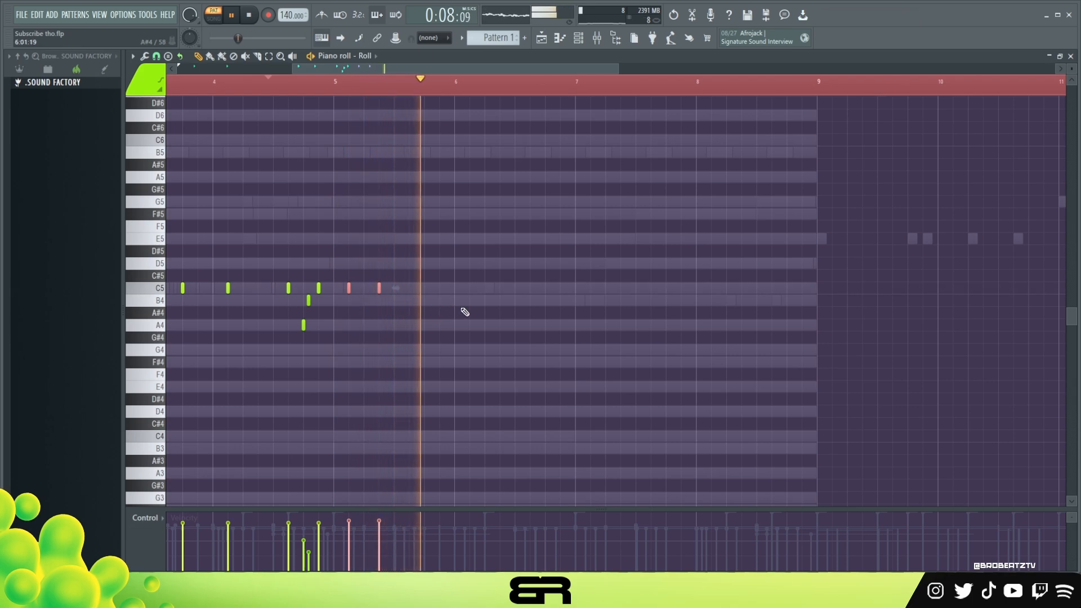
pyautogui.click(472, 289)
pyautogui.click(561, 289)
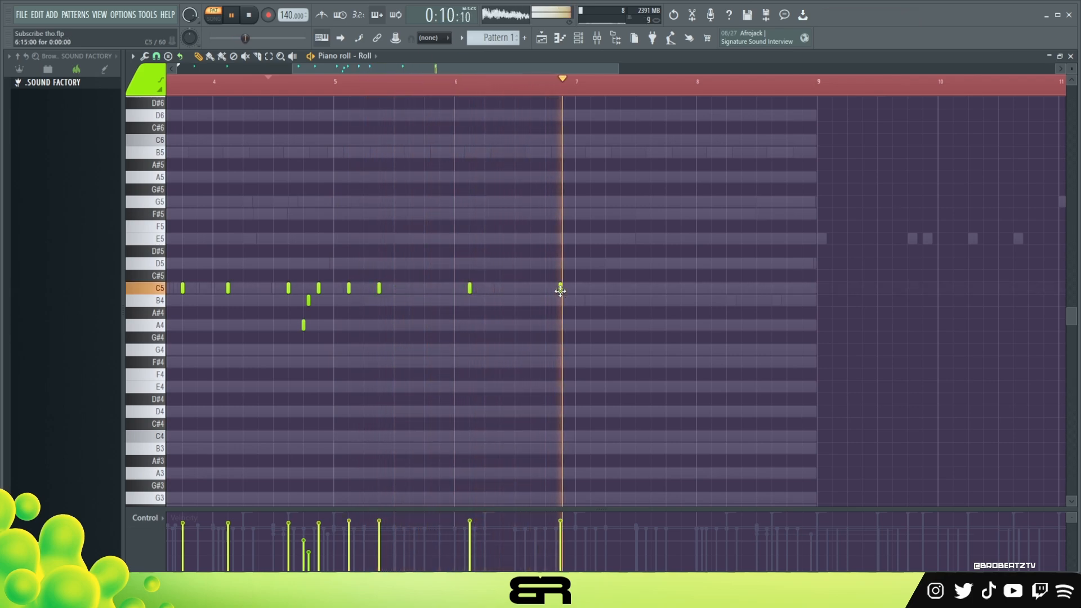
# Step: Fine-tune the velocity of all Roll notes together while replaying from the middle of bar 4, and return to the Channel rack
pyautogui.scroll(2, 498, 157)
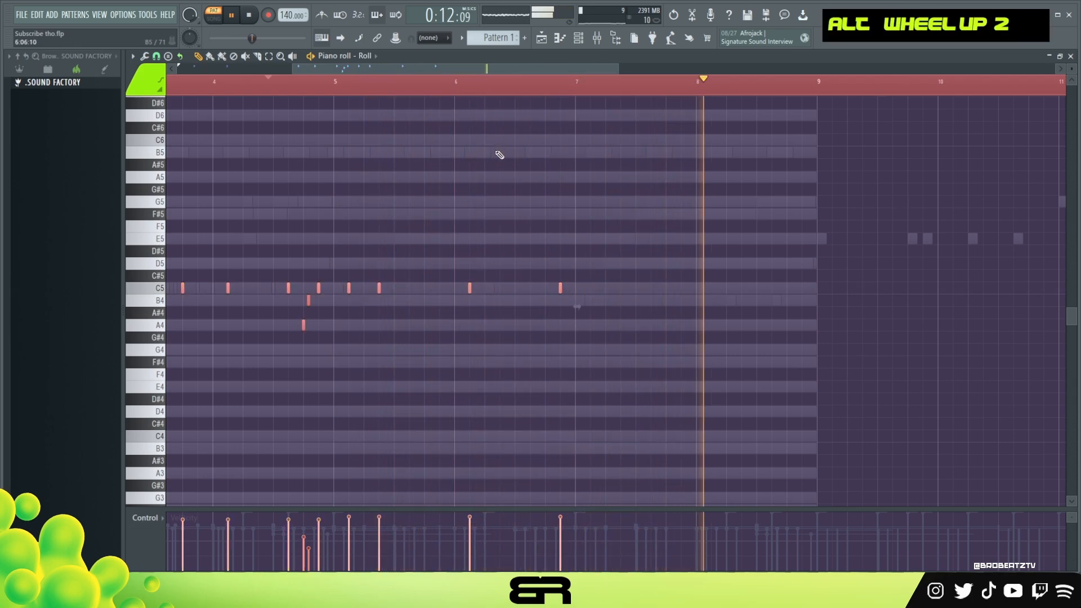
pyautogui.scroll(-1, 498, 155)
pyautogui.press('space')
pyautogui.press('space')
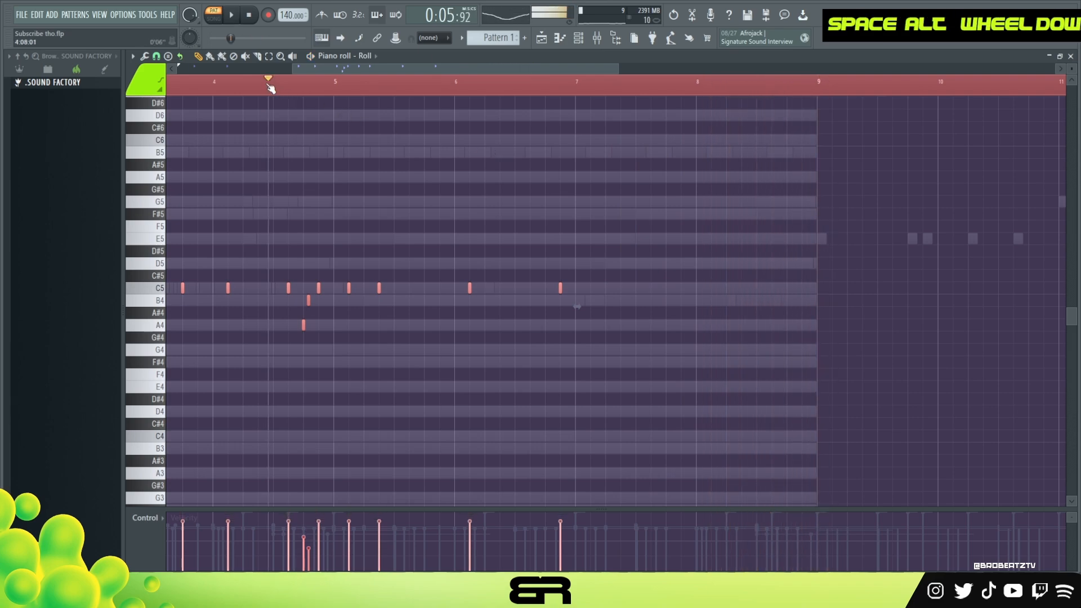
pyautogui.scroll(-1, 408, 159)
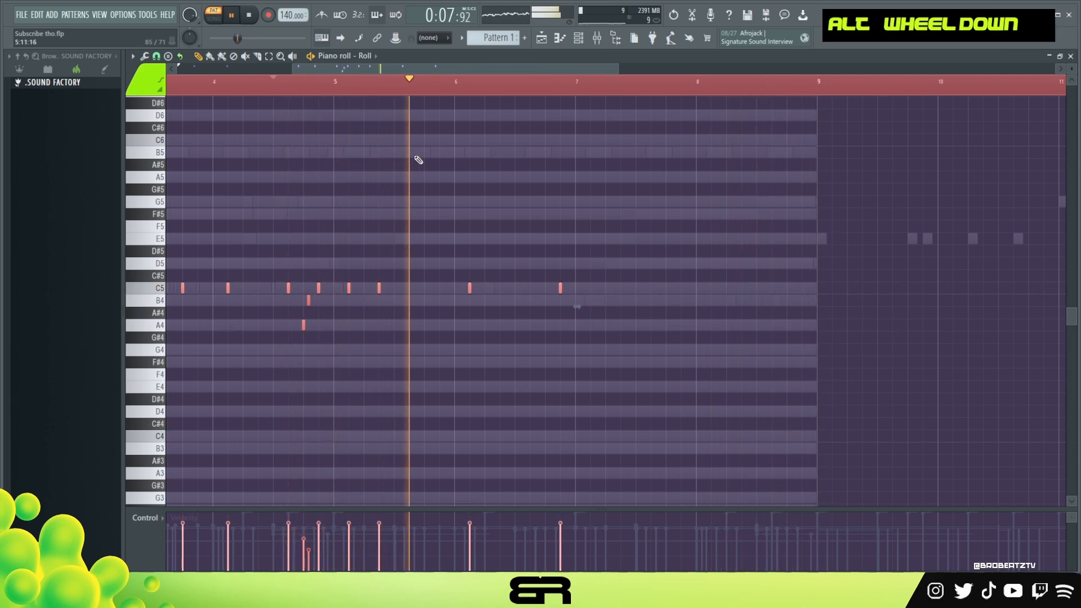
pyautogui.rightClick(531, 65)
pyautogui.press('space')
pyautogui.doubleClick(578, 39)
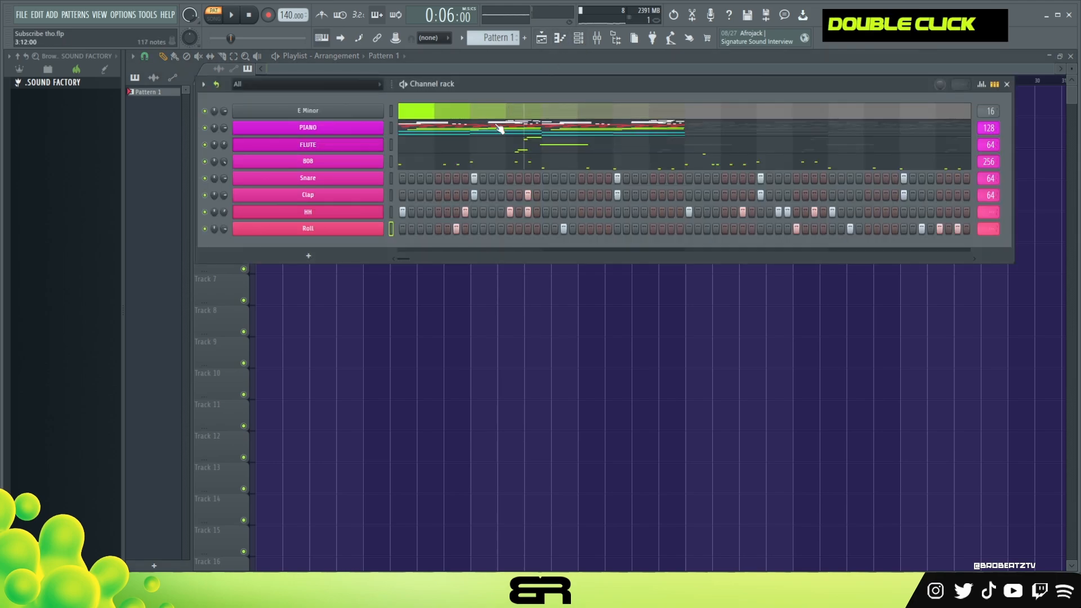
# Step: Open the PIANO channel's notes in the piano roll and listen to the complete beat across all sixteen bars, stopping playback near the end
pyautogui.moveTo(507, 100); pyautogui.dragTo(533, 109)
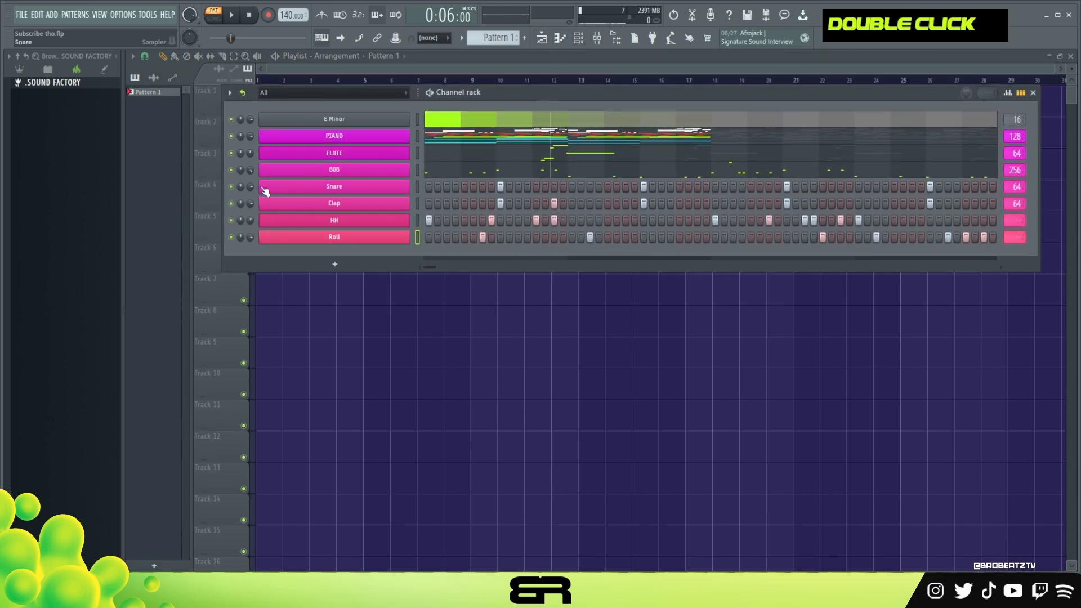
pyautogui.moveTo(250, 153); pyautogui.dragTo(250, 158)
pyautogui.moveTo(476, 97)
pyautogui.mouseDown()
pyautogui.moveTo(467, 127)
pyautogui.moveTo(465, 97)
pyautogui.moveTo(457, 103)
pyautogui.mouseUp()
pyautogui.click(430, 149)
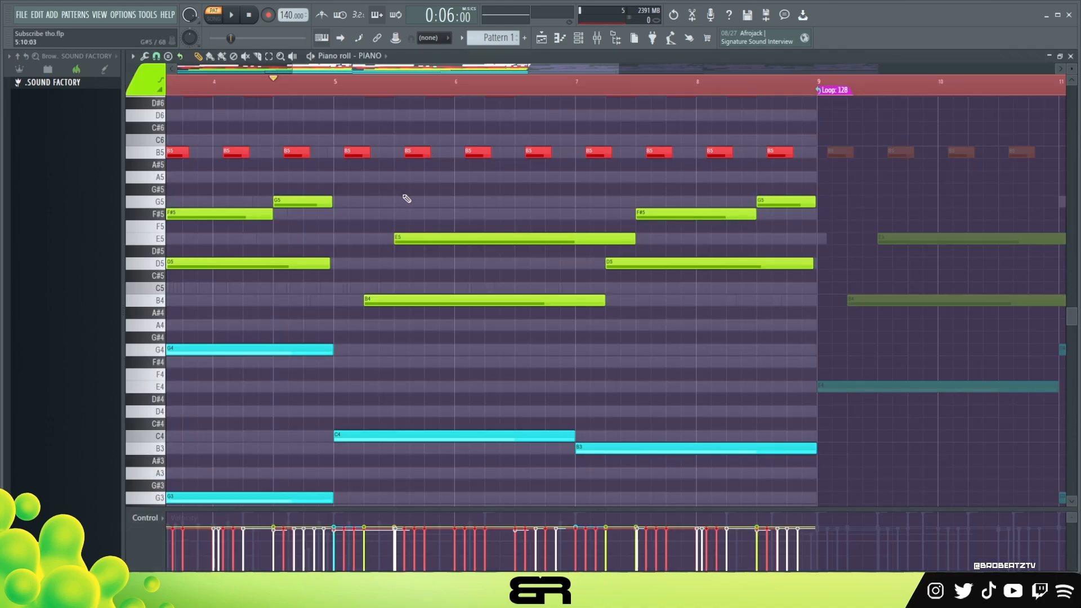
pyautogui.keyDown('ctrl'); pyautogui.rightClick(406, 199); pyautogui.keyUp('ctrl')
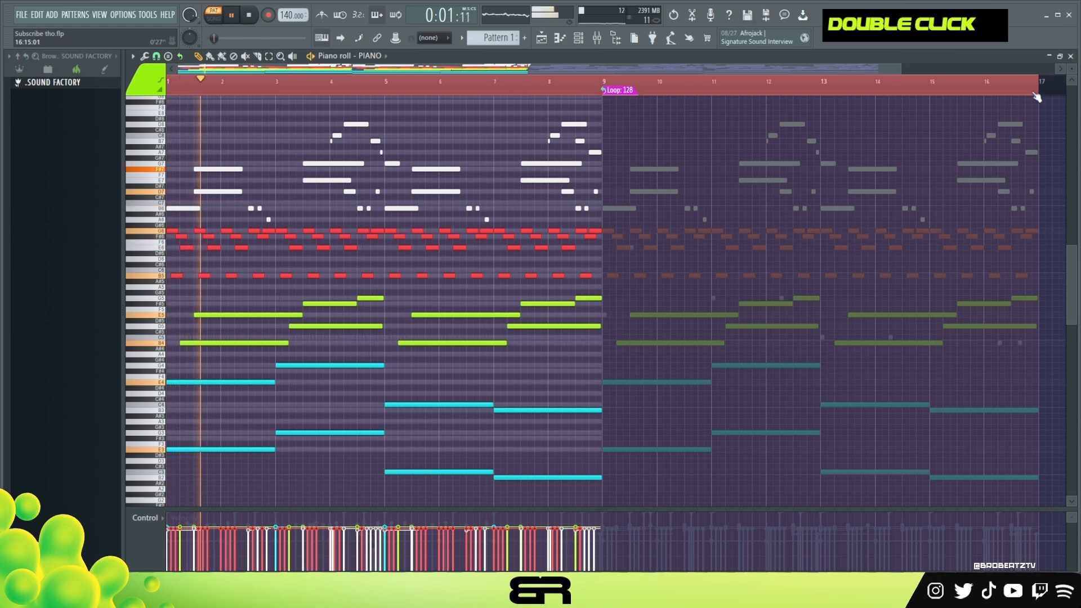
pyautogui.moveTo(897, 69); pyautogui.dragTo(563, 80)
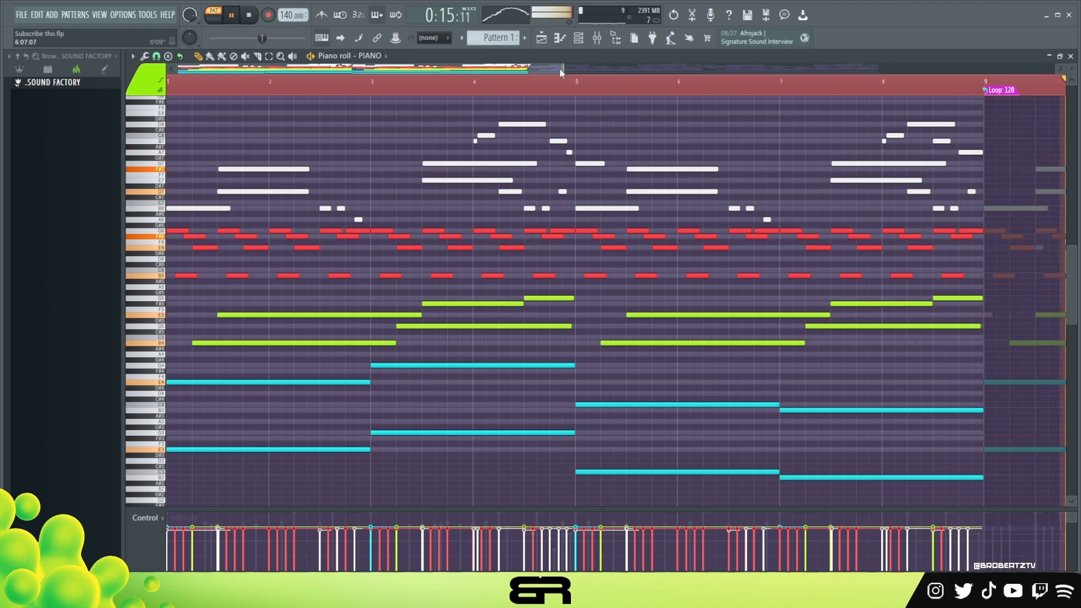
pyautogui.moveTo(562, 69); pyautogui.dragTo(996, 74)
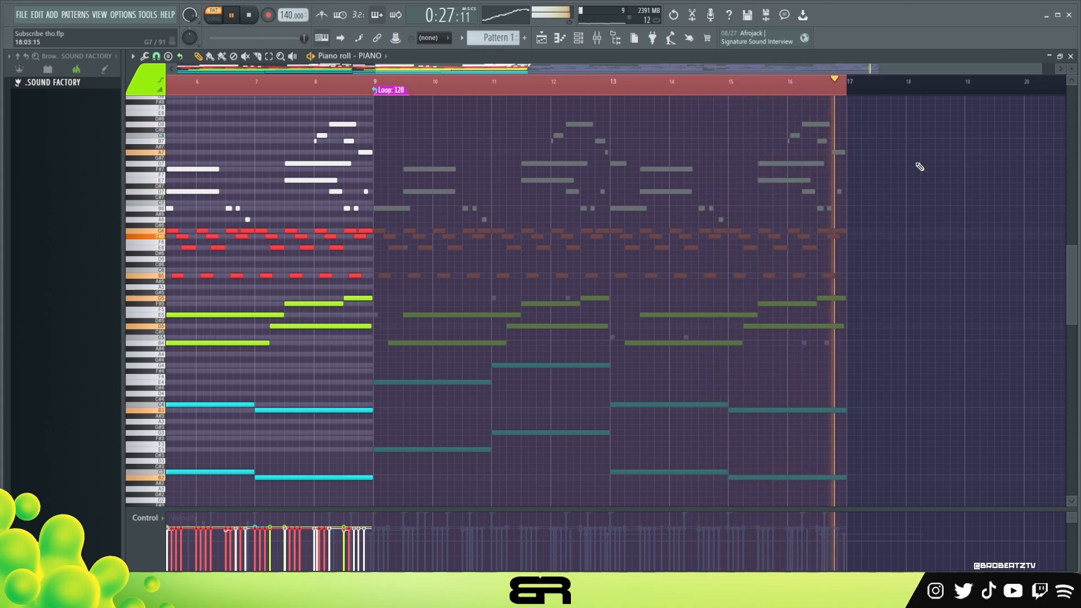
pyautogui.press('space')
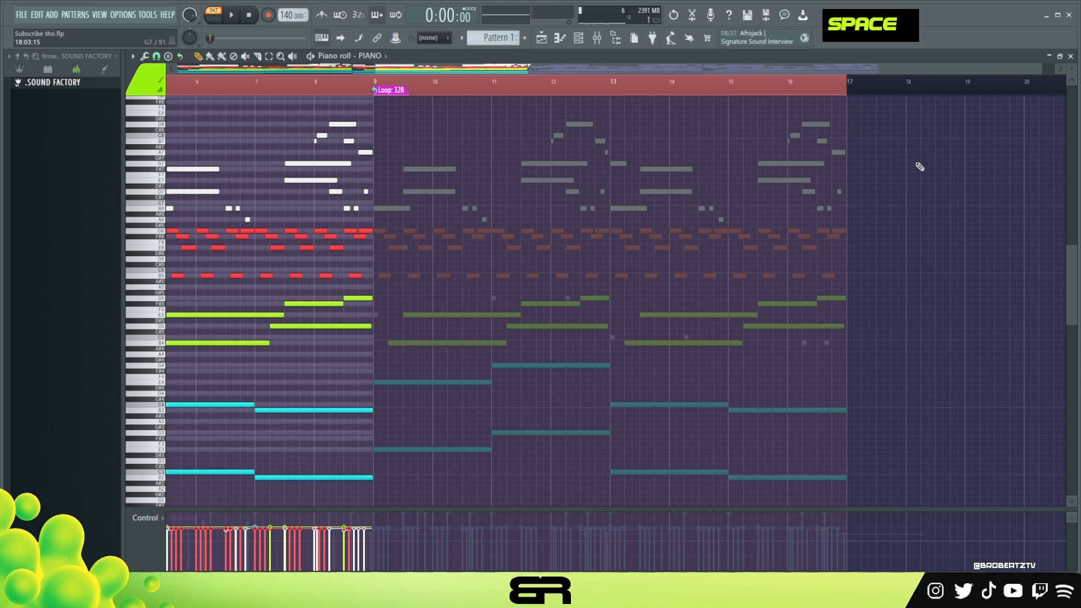